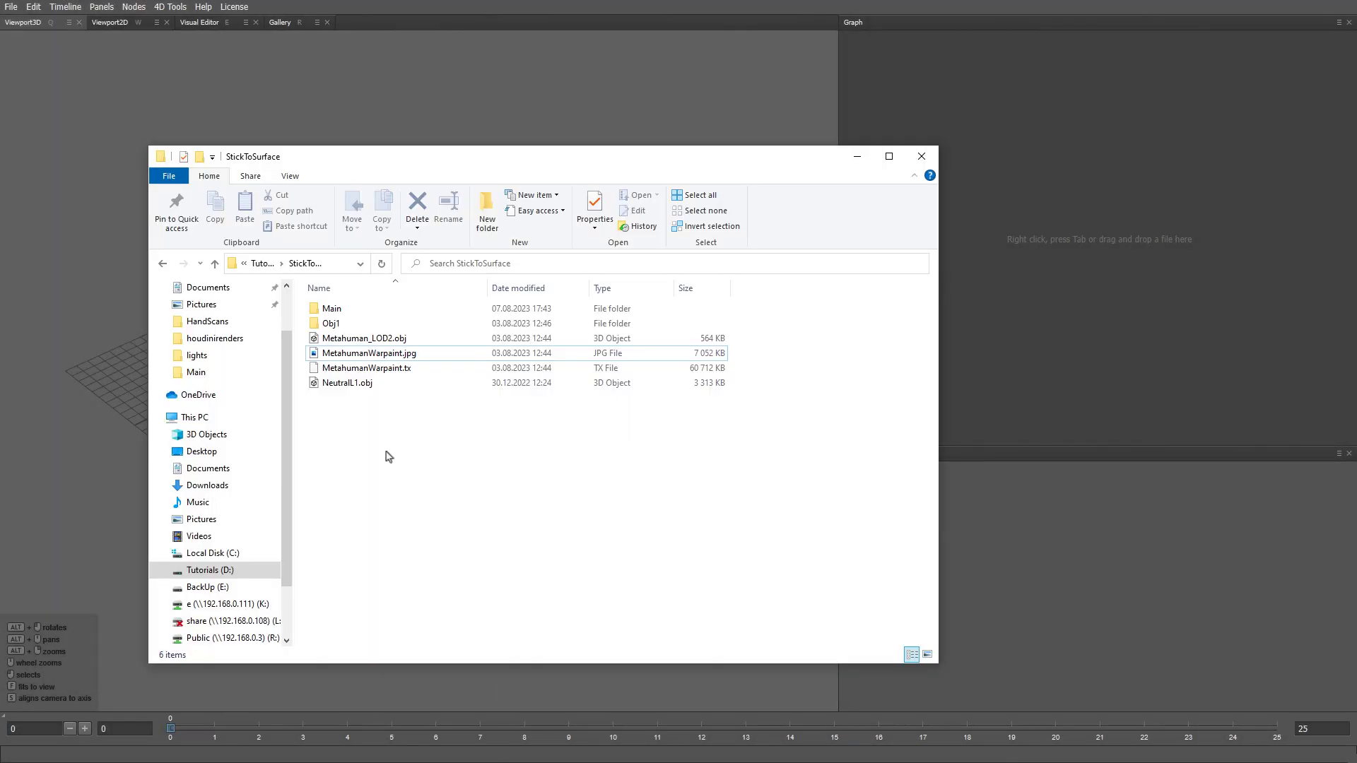
# - Load NeutralL1.obj from the StickToSurface folder into the node graph as a geometry node and frame the head
pyautogui.click(353, 383)
pyautogui.moveTo(353, 385); pyautogui.dragTo(1092, 210)
pyautogui.keyDown('alt'); pyautogui.moveTo(701, 455); pyautogui.dragTo(810, 379); pyautogui.keyUp('alt')
pyautogui.scroll(4, 756, 395)
pyautogui.keyDown('alt'); pyautogui.moveTo(751, 417); pyautogui.dragTo(710, 659, button='middle'); pyautogui.keyUp('alt')
pyautogui.keyDown('alt'); pyautogui.moveTo(709, 662); pyautogui.dragTo(715, 679); pyautogui.keyUp('alt')
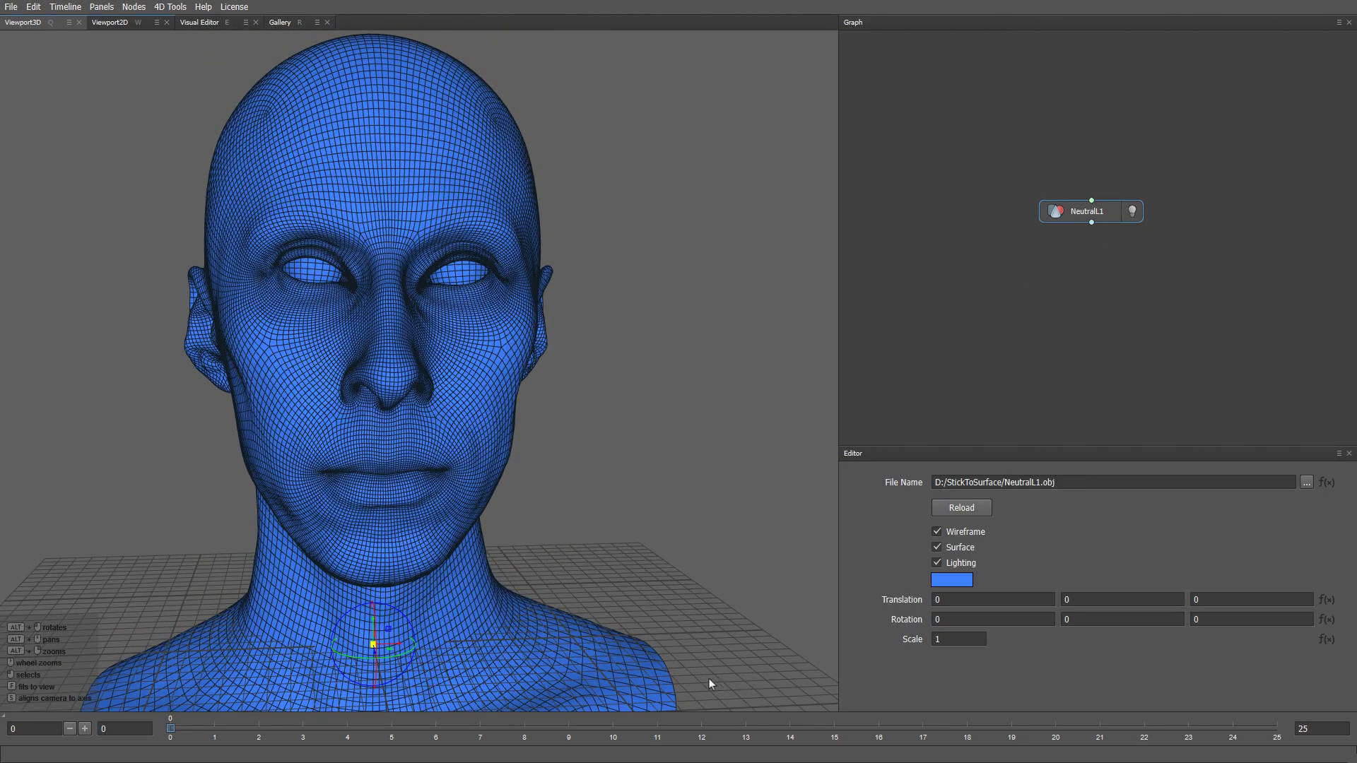
# - Load all FACS .obj files from the Obj1 folder as one sequence node beside NeutralL1 and display it alone
pyautogui.hotkey('alt', 'Tab')
pyautogui.doubleClick(332, 325)
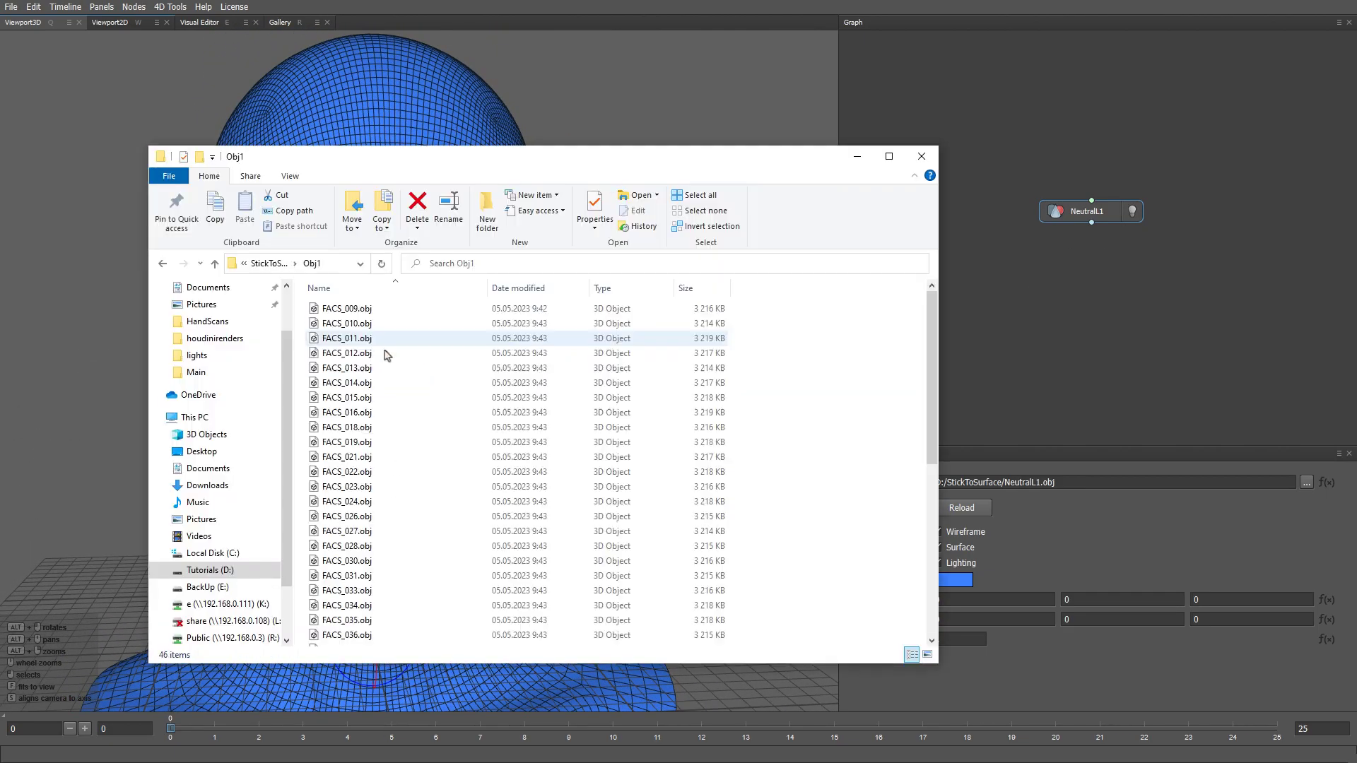
pyautogui.hotkey('ctrl', 'a')
pyautogui.moveTo(334, 379); pyautogui.dragTo(1241, 211)
pyautogui.click(1279, 212)
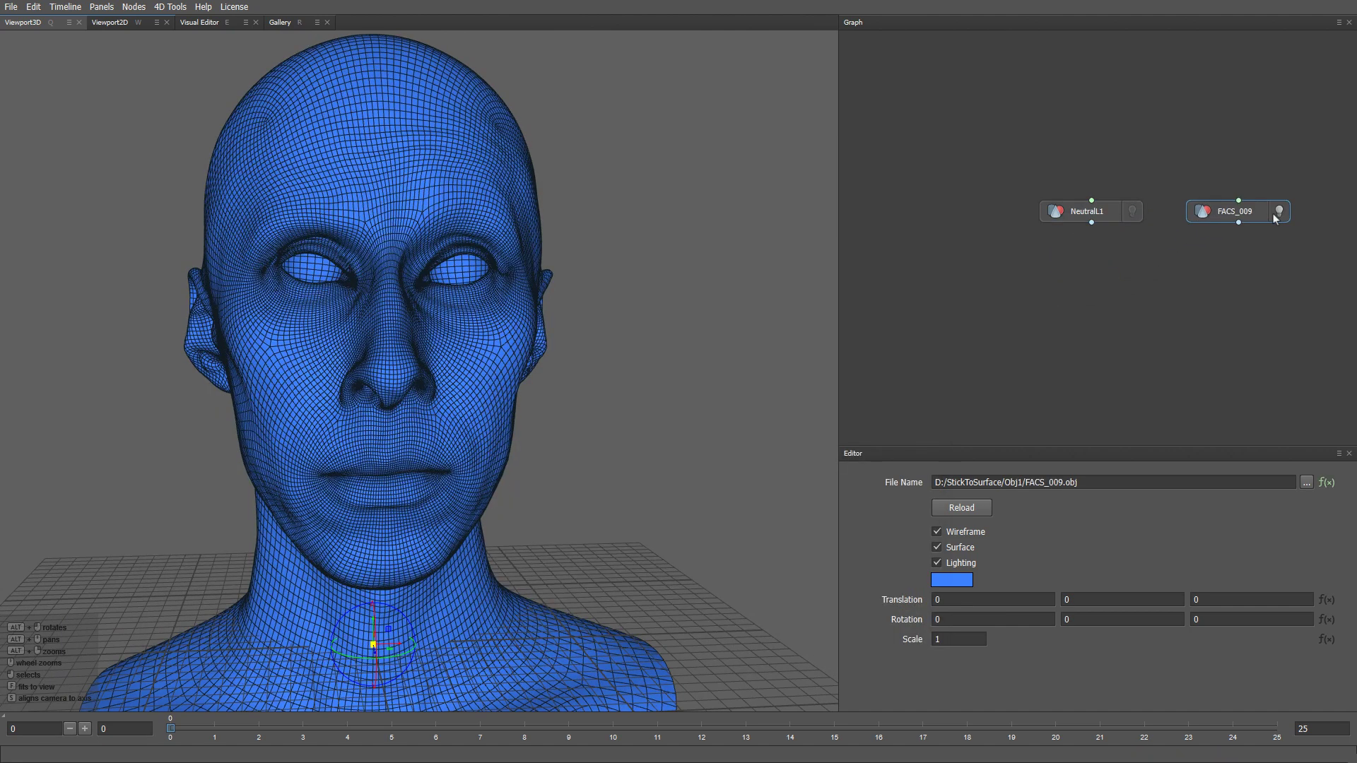
# - Set the timeline's end frame to 45 and scrub through the expression sequence, returning to frame 0
pyautogui.doubleClick(1319, 728)
pyautogui.write('45')
pyautogui.press('Return')
pyautogui.moveTo(174, 735); pyautogui.dragTo(1036, 727)
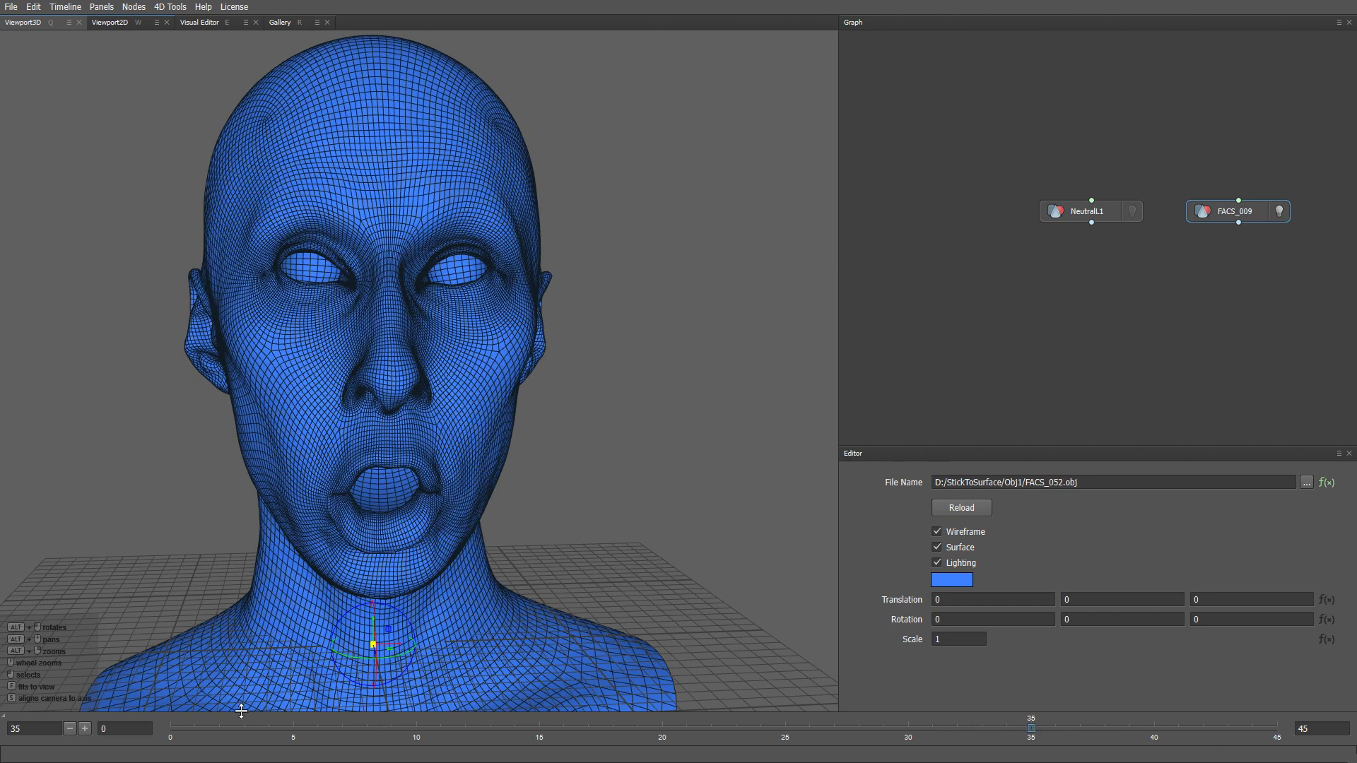
pyautogui.click(172, 727)
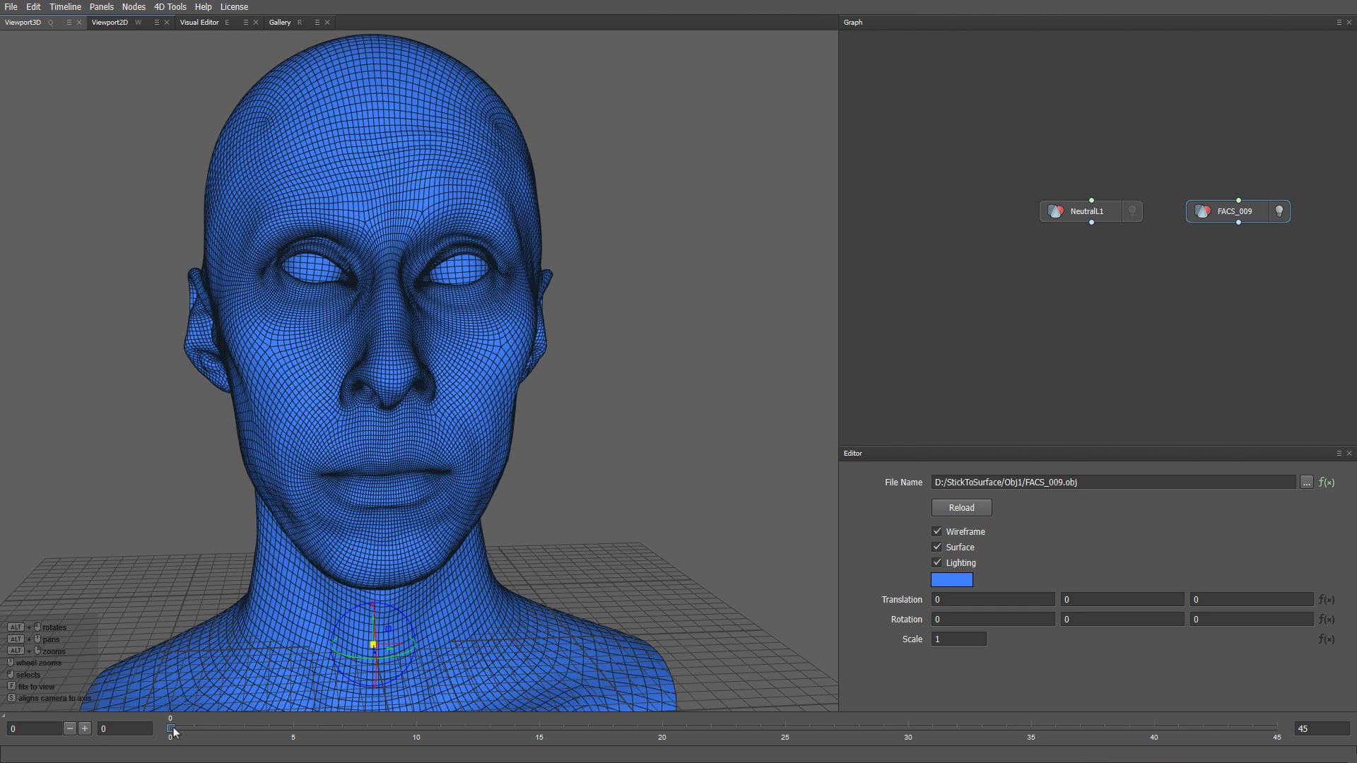
# - Load Metahuman_LOD2.obj from the StickToSurface folder as a node beside NeutralL1 and display it alone
pyautogui.hotkey('alt', 'Tab')
pyautogui.click(286, 266)
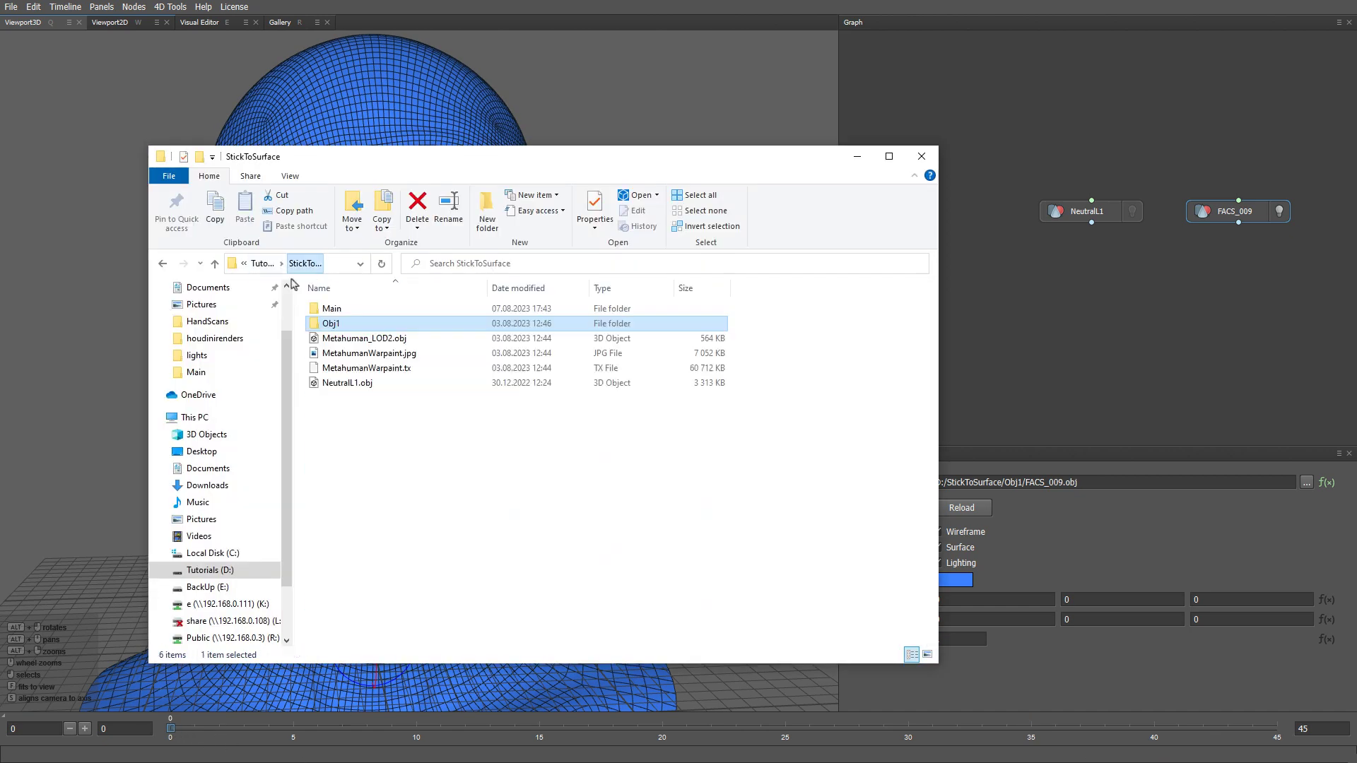
pyautogui.moveTo(332, 339); pyautogui.dragTo(955, 214)
pyautogui.click(998, 212)
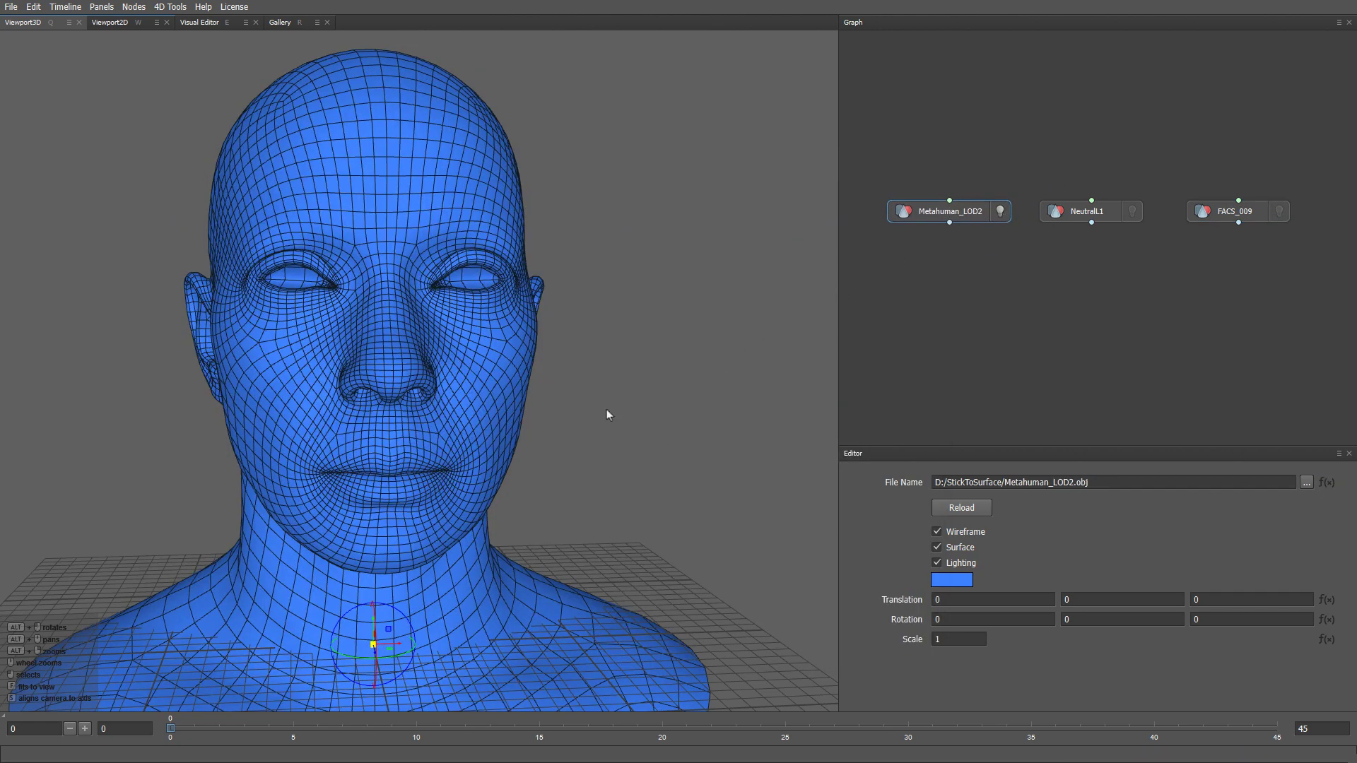
pyautogui.scroll(5, 597, 403)
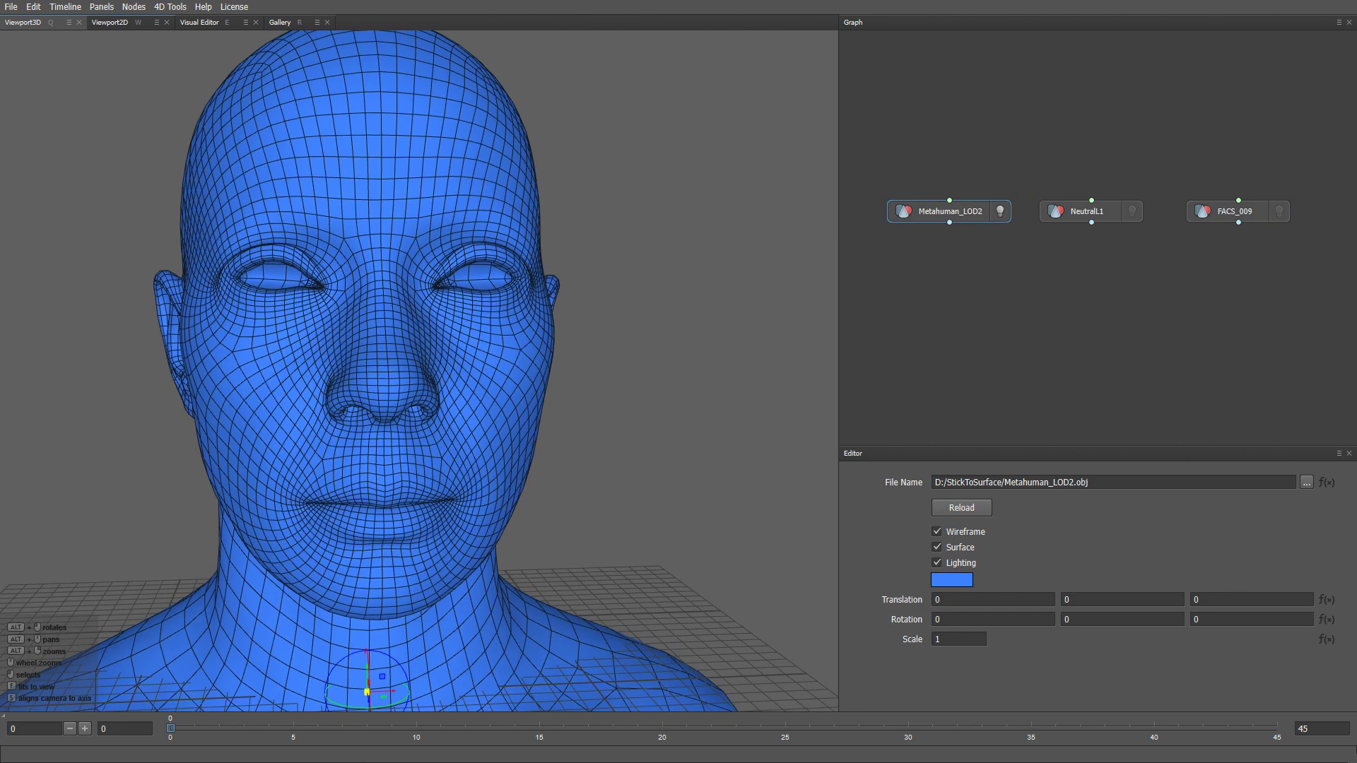
# - Load MetahumanWarpaint.jpg into the graph as the texture of the Metahuman_LOD2 node
pyautogui.hotkey('alt', 'Tab')
pyautogui.moveTo(359, 352); pyautogui.dragTo(949, 201)
pyautogui.click(965, 128)
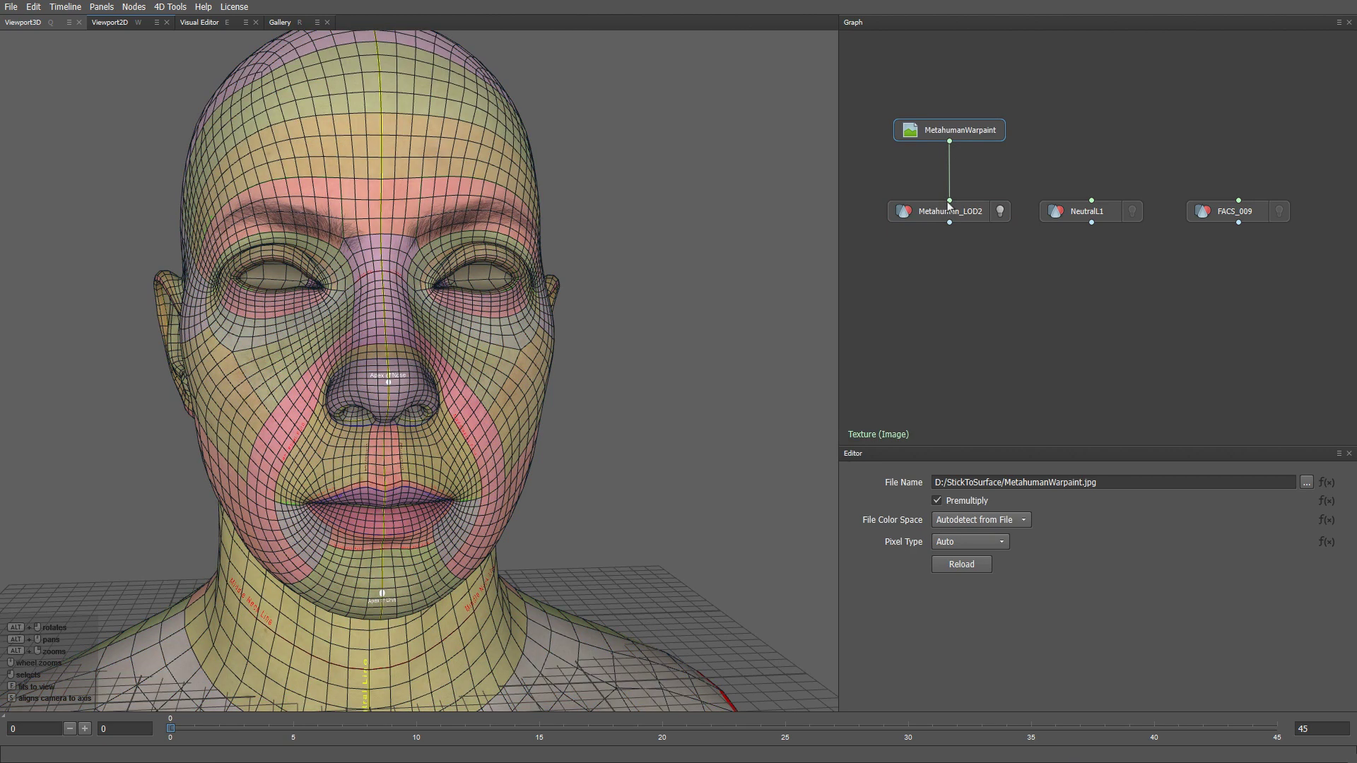
# - Display NeutralL1 alone and add a FastWrapping node below the Metahuman_LOD2 and NeutralL1 nodes
pyautogui.click(1131, 211)
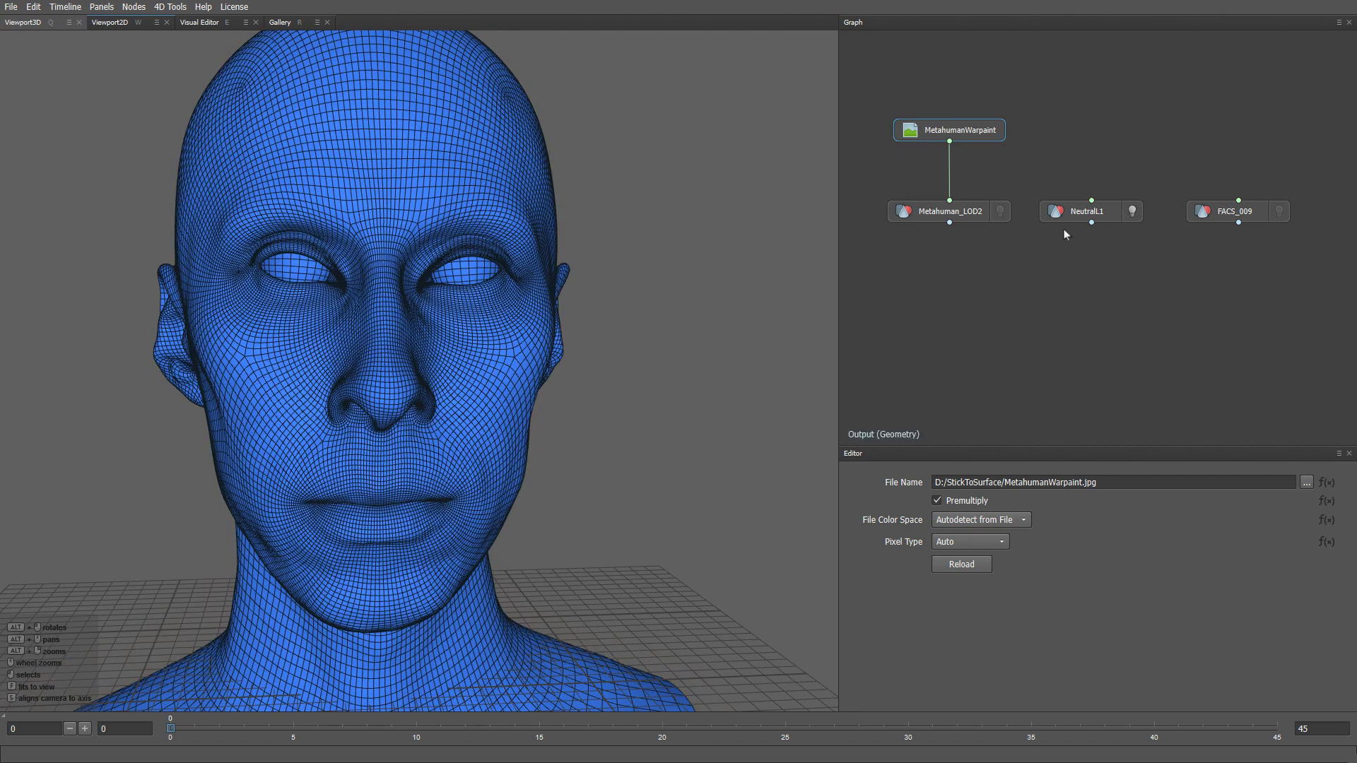
pyautogui.rightClick(981, 292)
pyautogui.moveTo(1029, 297)
pyautogui.click(1124, 297)
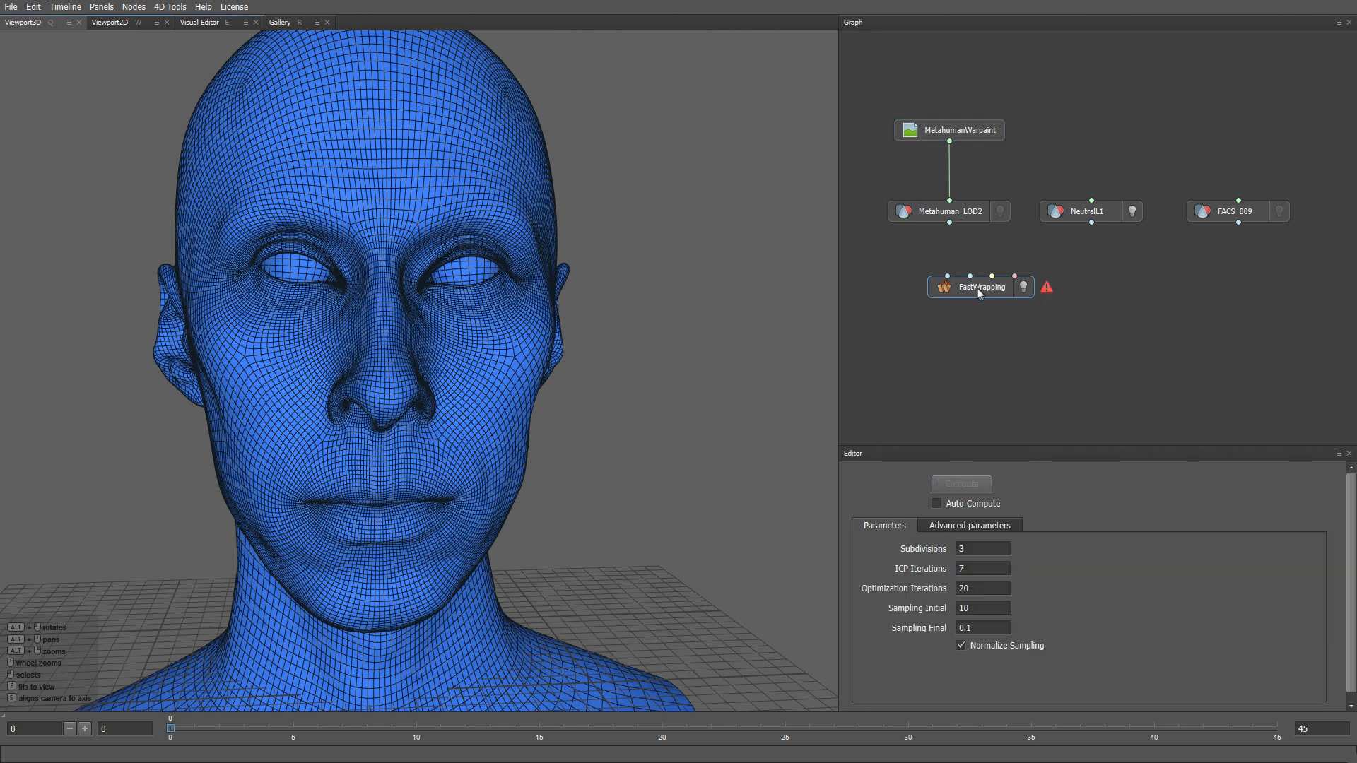
pyautogui.moveTo(978, 289); pyautogui.dragTo(1001, 305)
# - Connect Metahuman_LOD2 and NeutralL1 to FastWrapping's first two inputs, compute the wrap and display only its result
pyautogui.moveTo(949, 222); pyautogui.dragTo(970, 292)
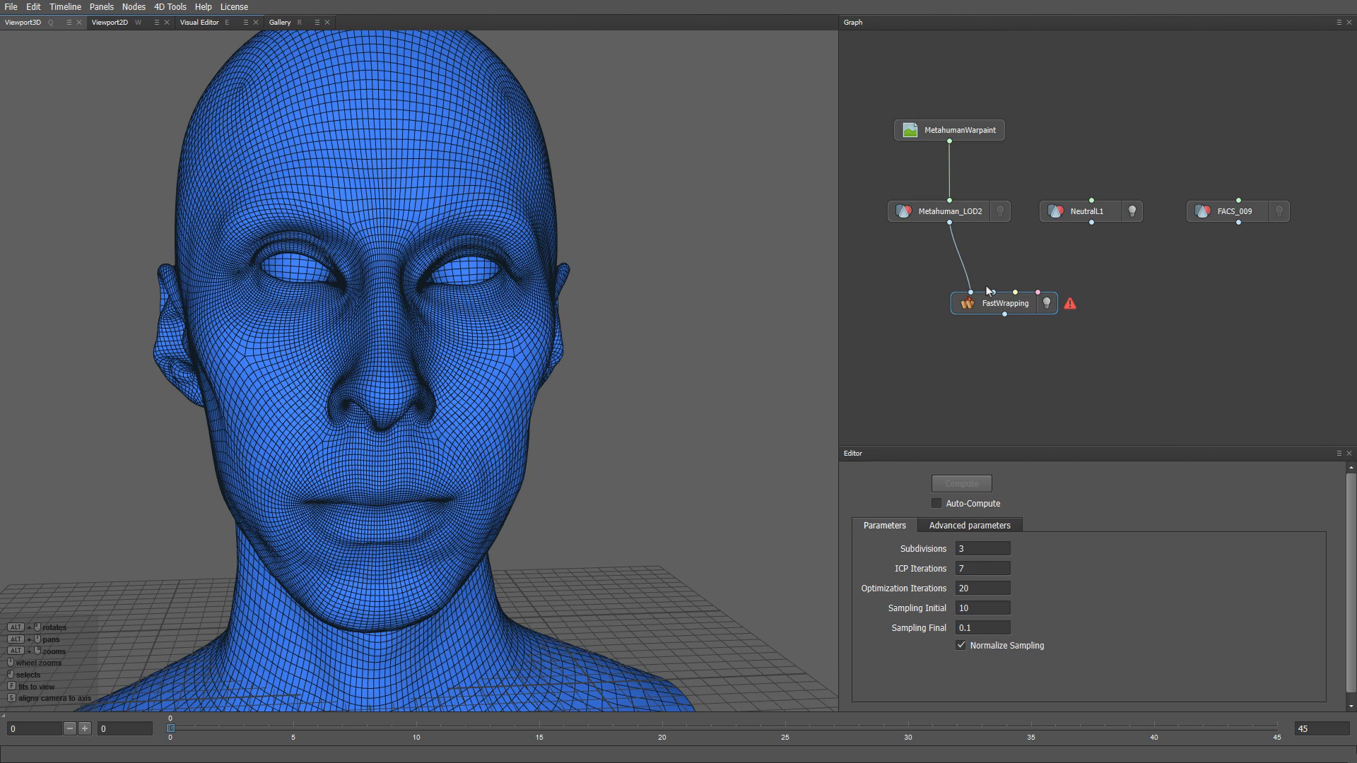
pyautogui.moveTo(1091, 223); pyautogui.dragTo(994, 292)
pyautogui.click(966, 486)
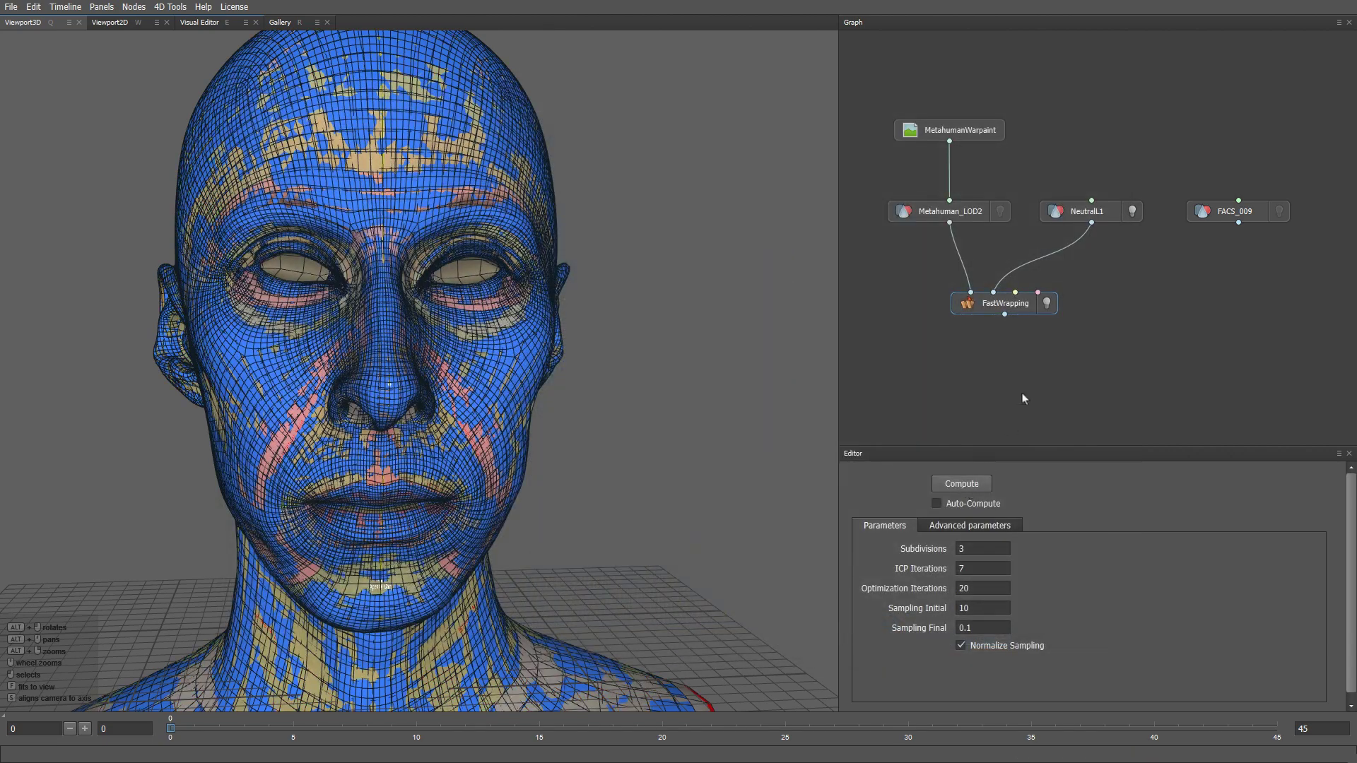
pyautogui.click(1047, 303)
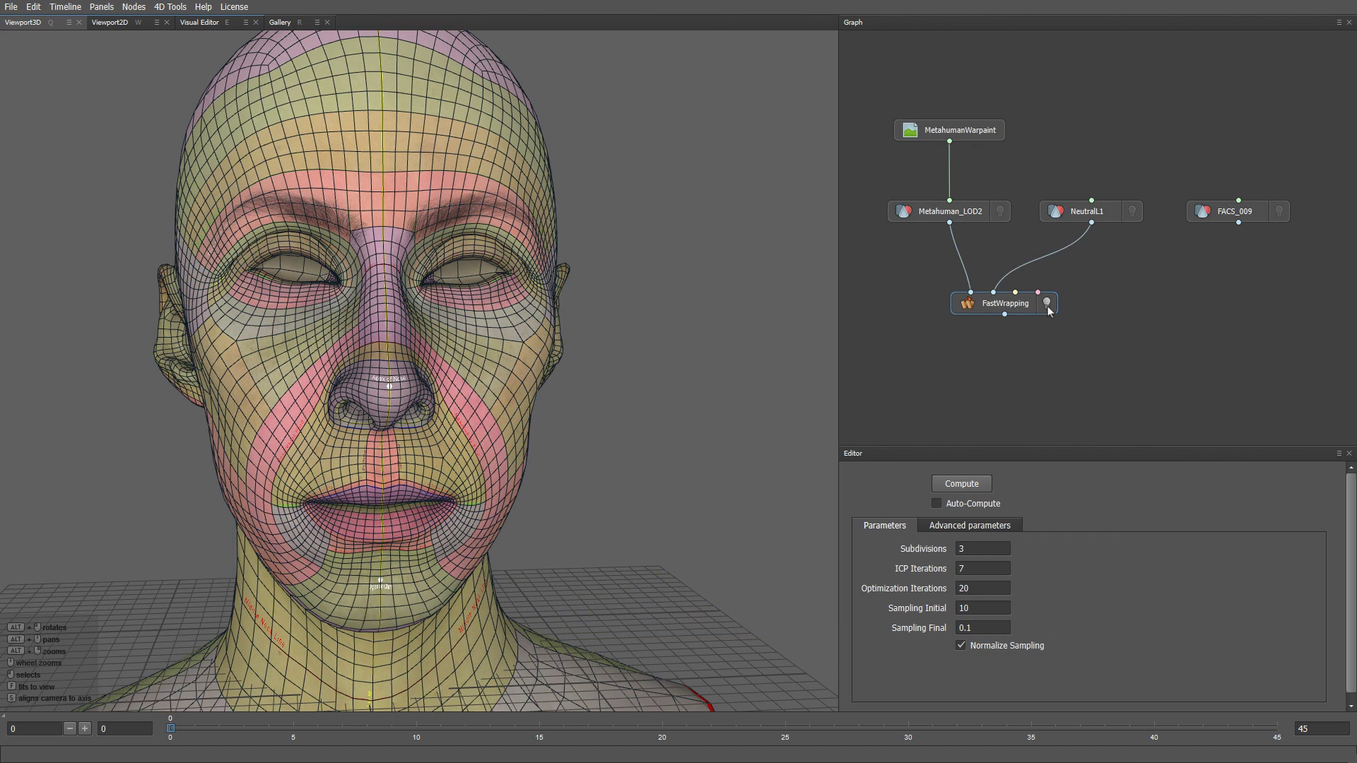
# - Add a StickToSurface node directly below the FastWrapping node
pyautogui.press('Tab')
pyautogui.write('stick')
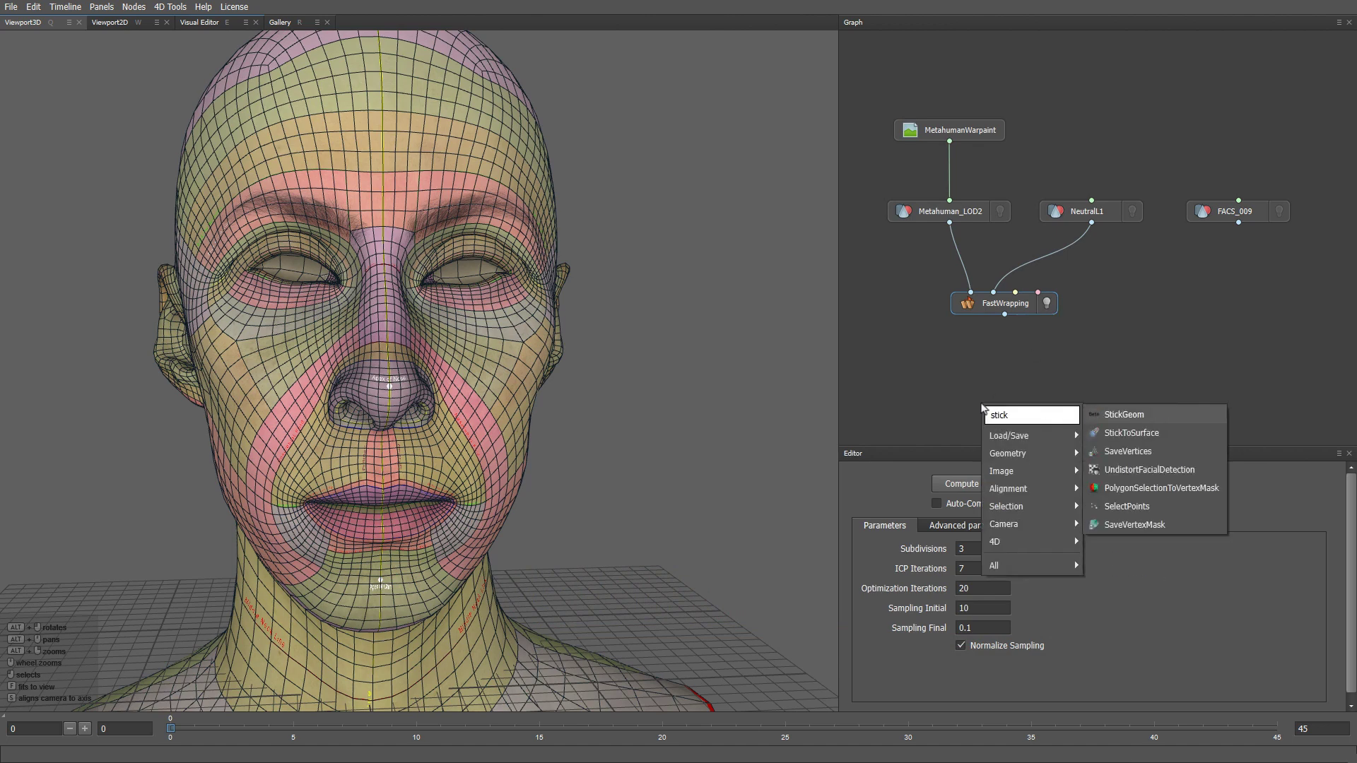
pyautogui.press('Down')
pyautogui.press('Return')
pyautogui.moveTo(981, 405); pyautogui.dragTo(1005, 382)
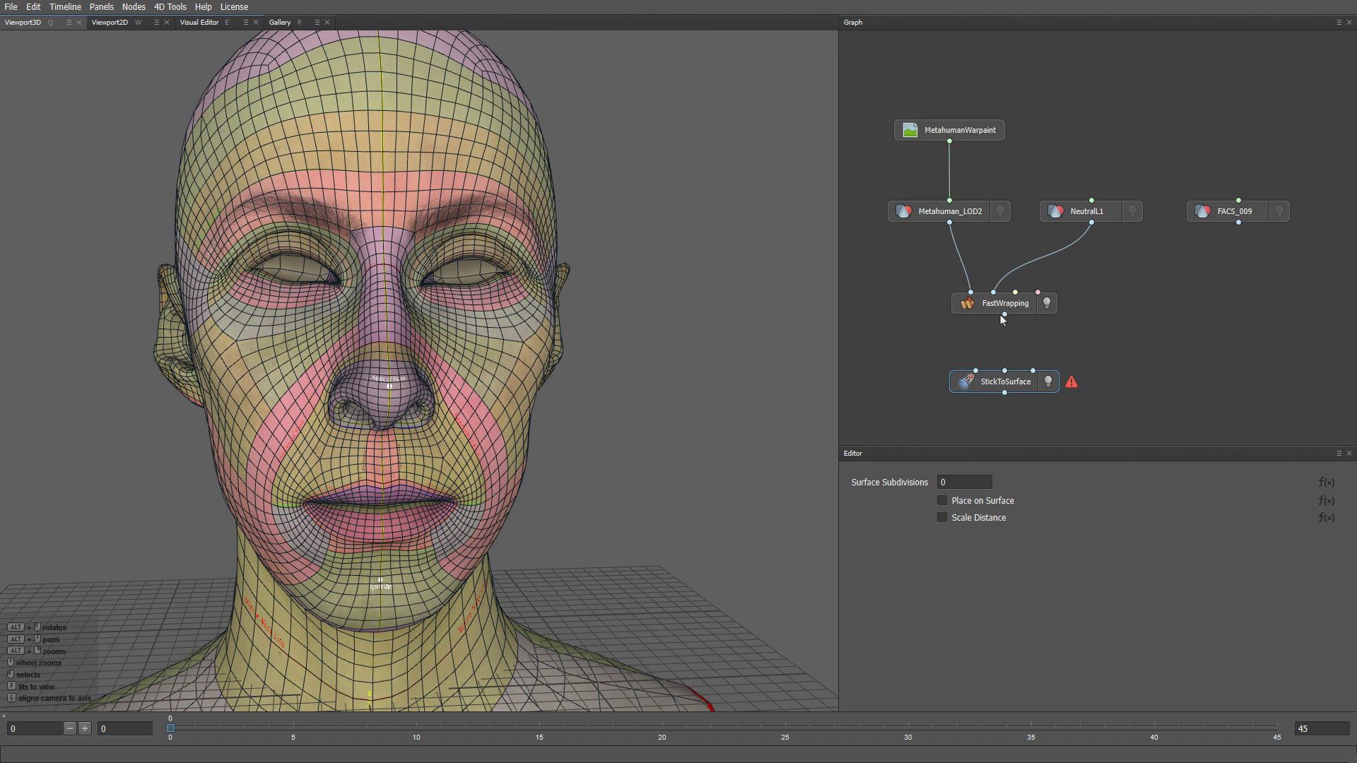
# - Connect FastWrapping, NeutralL1 and FACS_009 to StickToSurface's first, second and third inputs respectively
pyautogui.moveTo(1004, 315); pyautogui.dragTo(974, 374)
pyautogui.moveTo(1092, 222); pyautogui.dragTo(1005, 371)
pyautogui.moveTo(1238, 223); pyautogui.dragTo(1028, 378)
# - Add a Transform node below FACS_009 and connect the FACS_009 geometry to it
pyautogui.press('Tab')
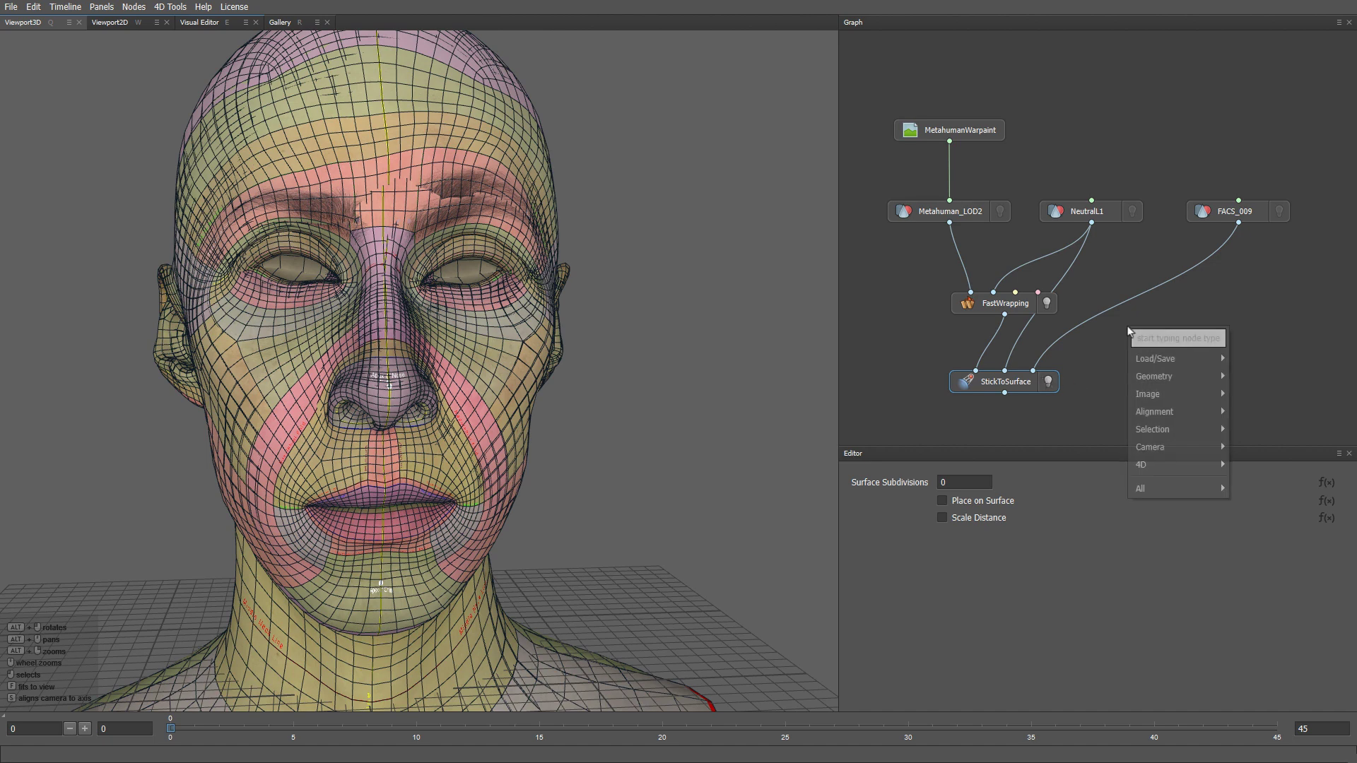
pyautogui.write('tra')
pyautogui.press('Return')
pyautogui.moveTo(1054, 318); pyautogui.dragTo(1242, 299)
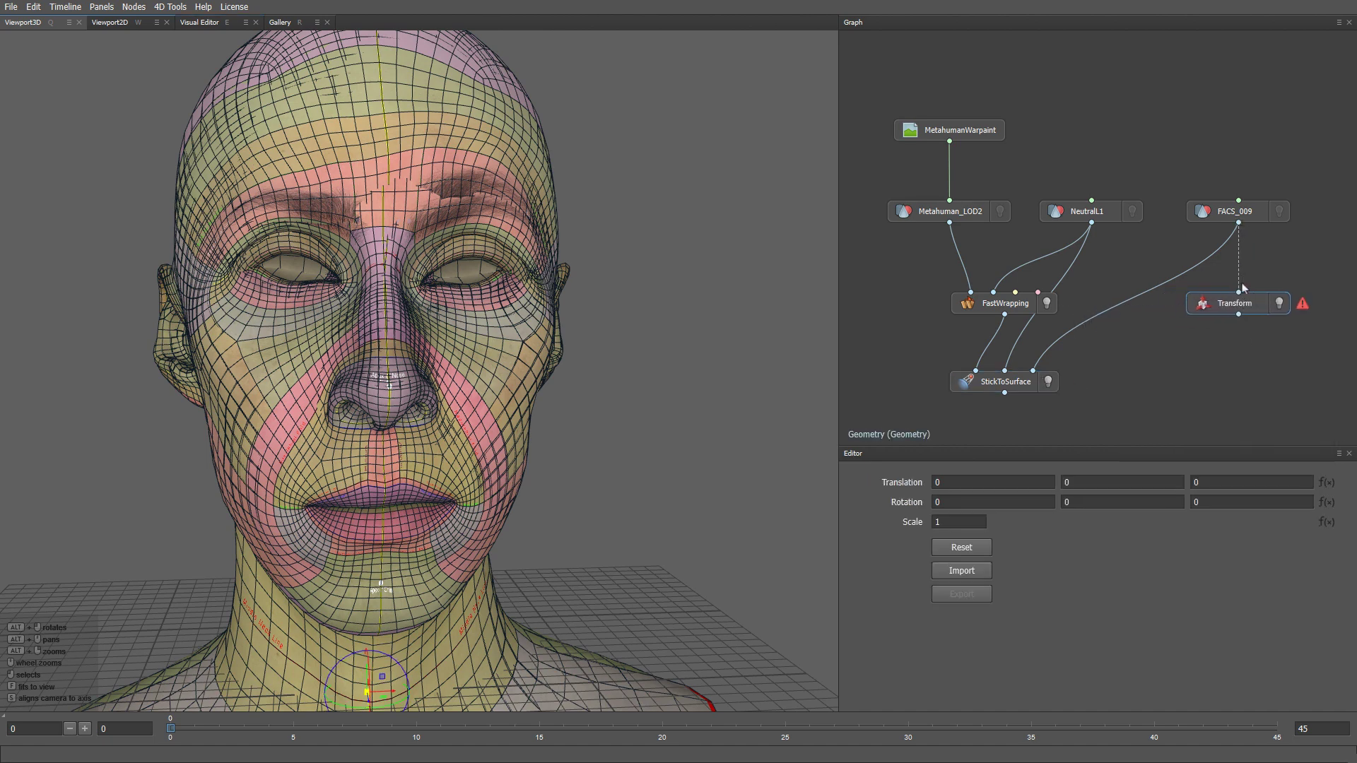
# - Set the Transform node's X translation to 20 and hide the FastWrapping result
pyautogui.click(940, 482)
pyautogui.write('20')
pyautogui.press('Return')
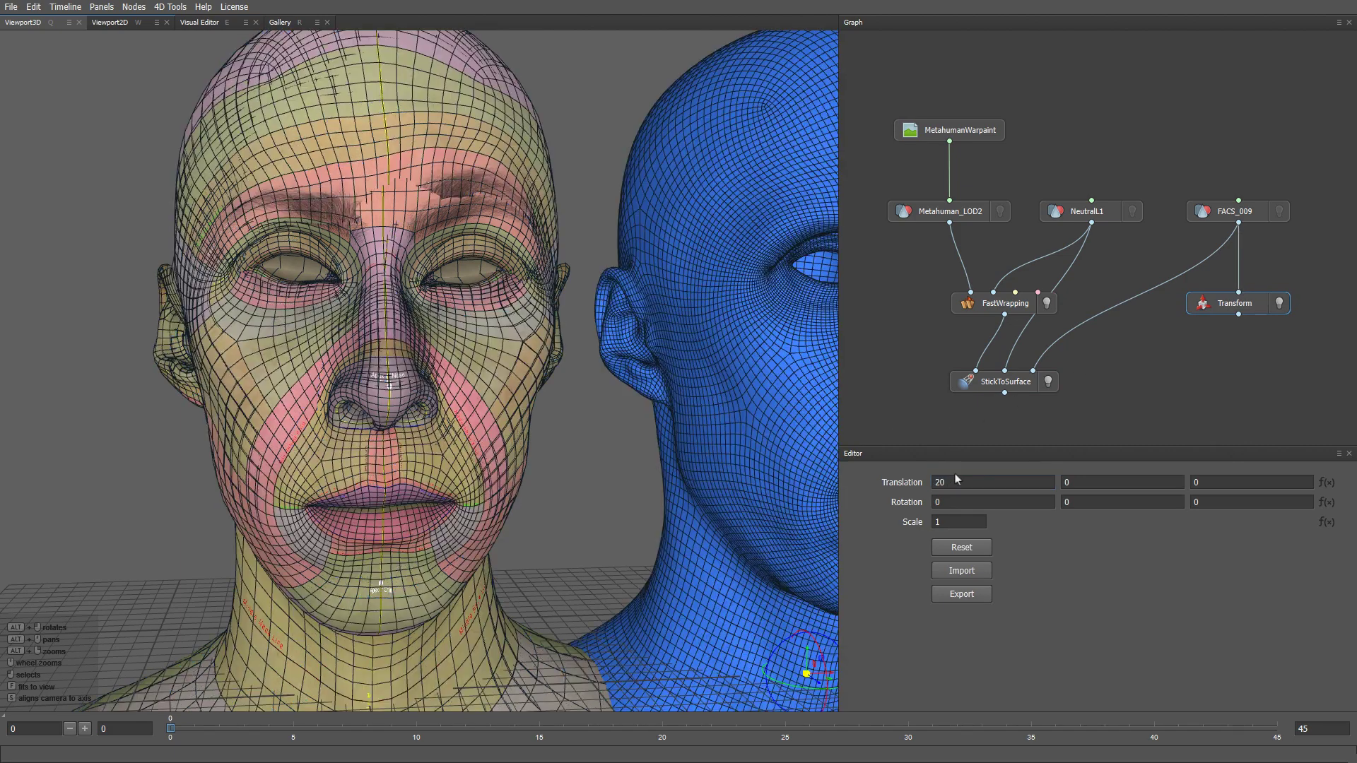
pyautogui.click(1047, 303)
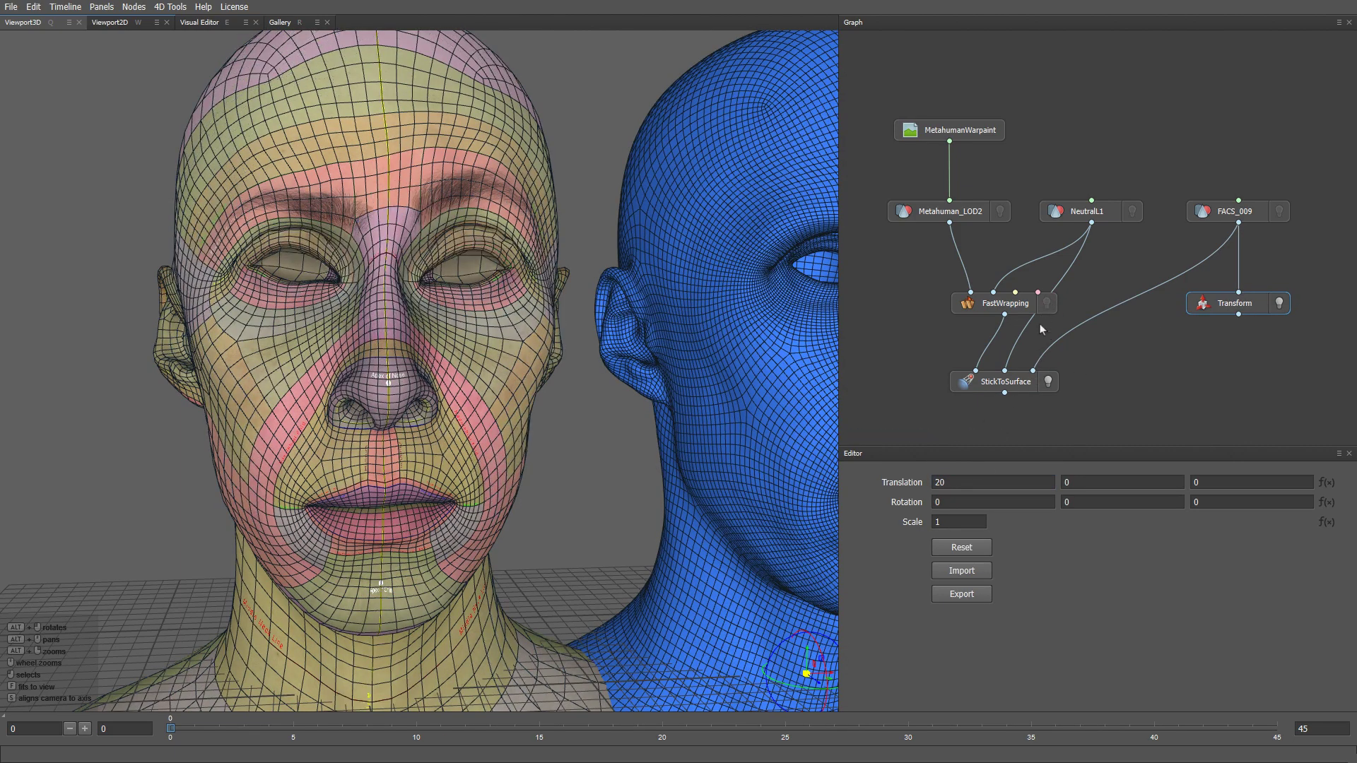
# - Scrub to frame 12 and examine the textured mesh's mouth and eye areas against the blue expression mesh
pyautogui.keyDown('alt'); pyautogui.moveTo(500, 615); pyautogui.dragTo(499, 536, button='right'); pyautogui.keyUp('alt')
pyautogui.keyDown('alt'); pyautogui.moveTo(499, 535); pyautogui.dragTo(375, 512, button='middle'); pyautogui.keyUp('alt')
pyautogui.keyDown('alt'); pyautogui.moveTo(375, 512); pyautogui.dragTo(371, 512); pyautogui.keyUp('alt')
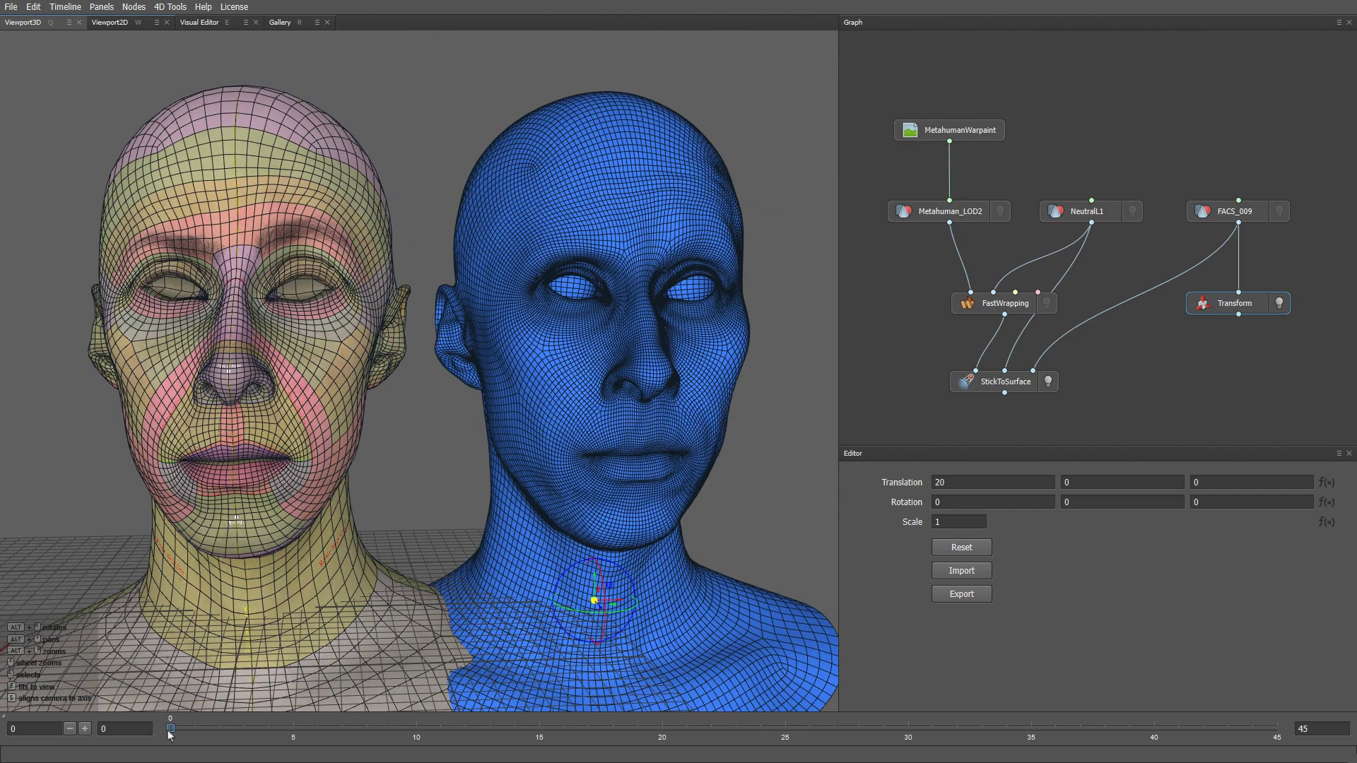
pyautogui.moveTo(172, 732); pyautogui.dragTo(460, 731)
pyautogui.scroll(10, 304, 613)
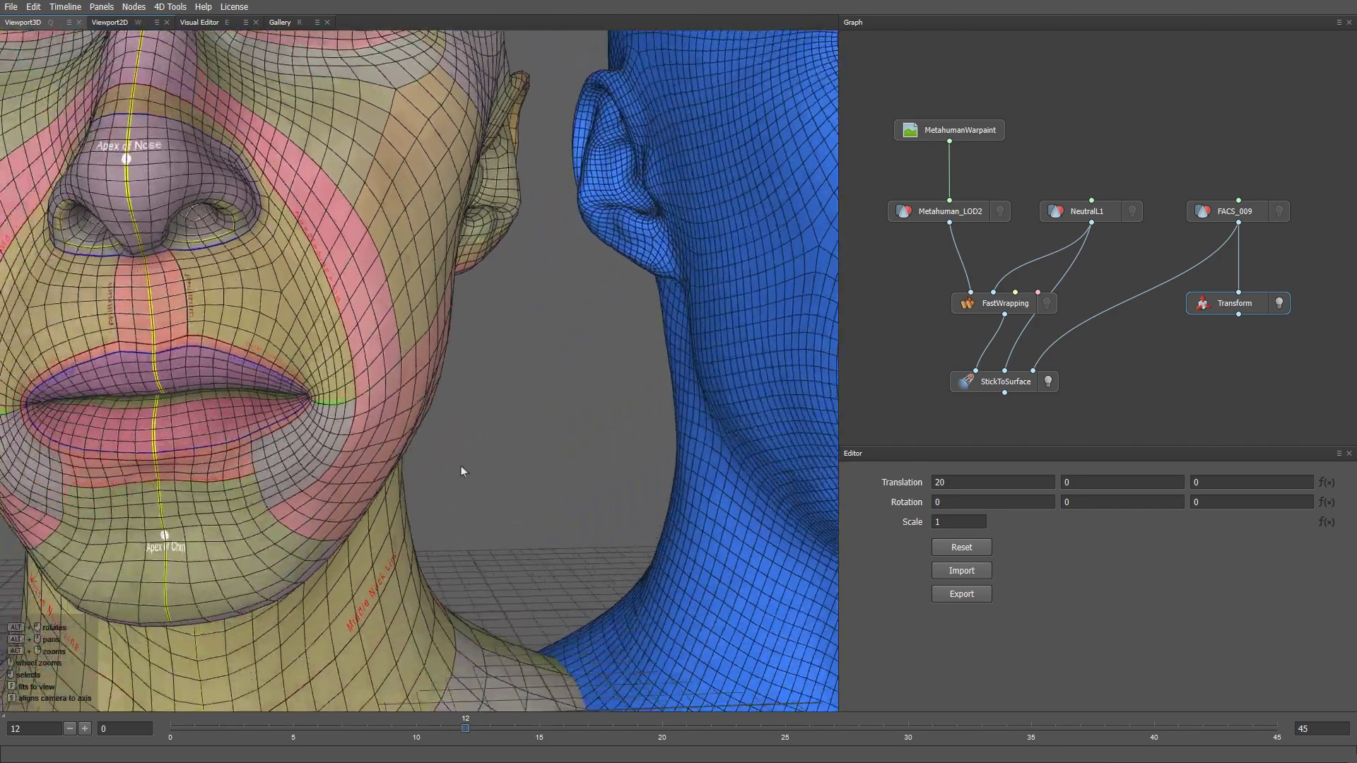
pyautogui.scroll(6, 426, 537)
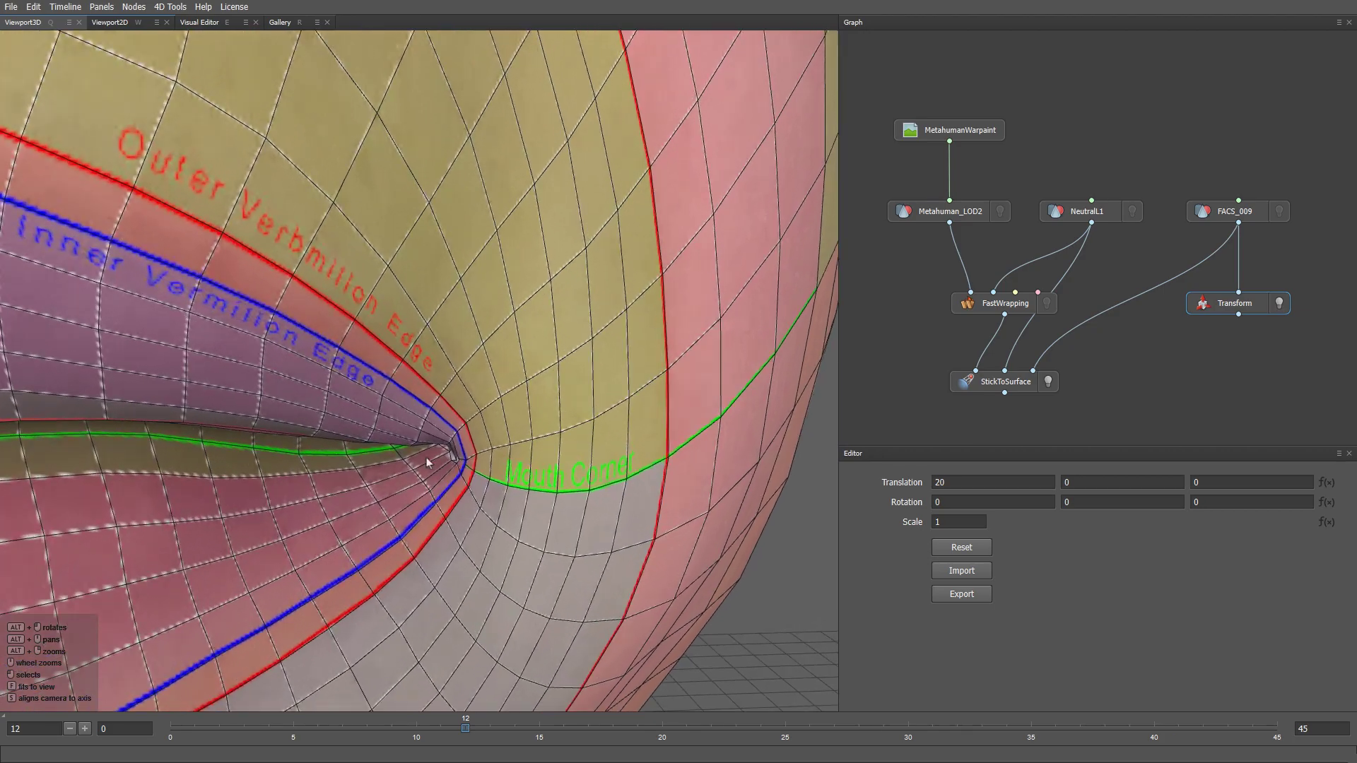
pyautogui.scroll(-15, 434, 466)
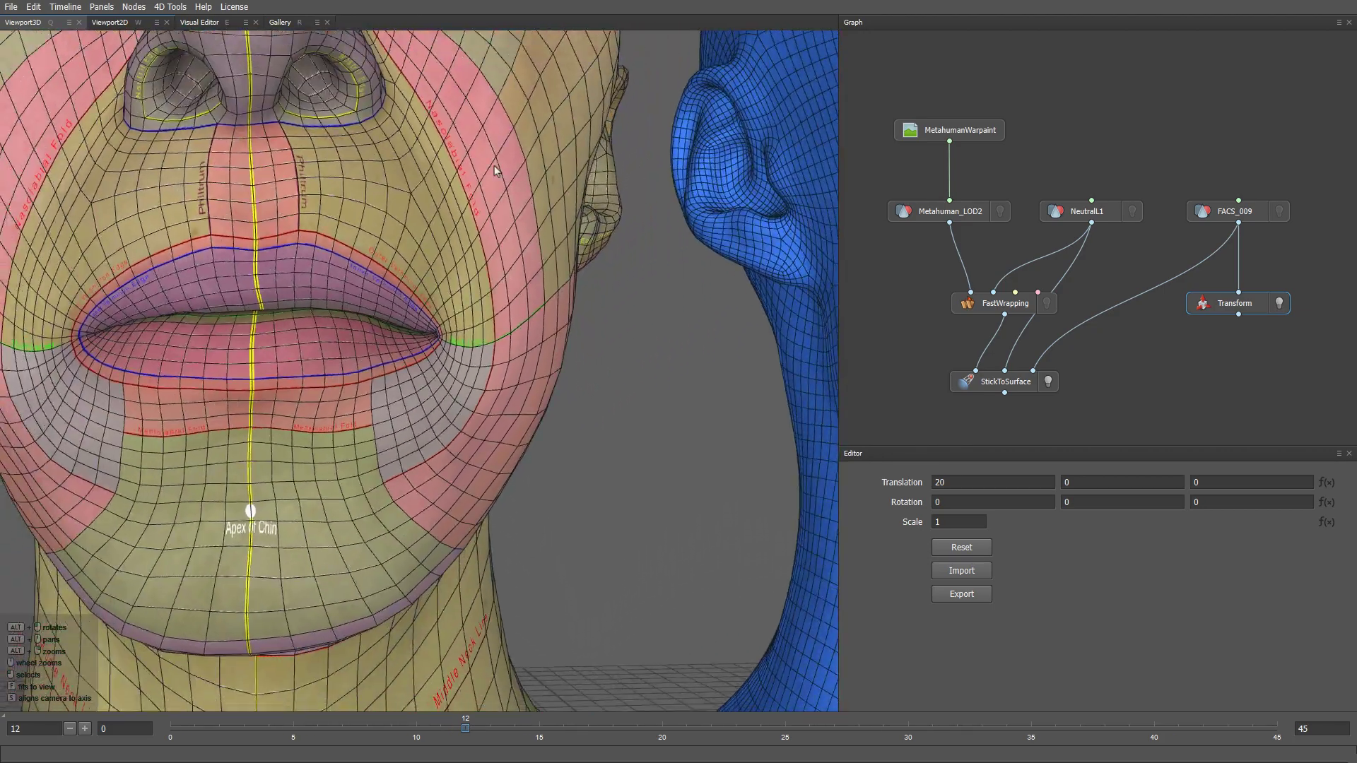
pyautogui.keyDown('alt'); pyautogui.moveTo(494, 166); pyautogui.dragTo(419, 519, button='middle'); pyautogui.keyUp('alt')
pyautogui.scroll(3, 438, 593)
pyautogui.scroll(3, 418, 519)
pyautogui.press('s')
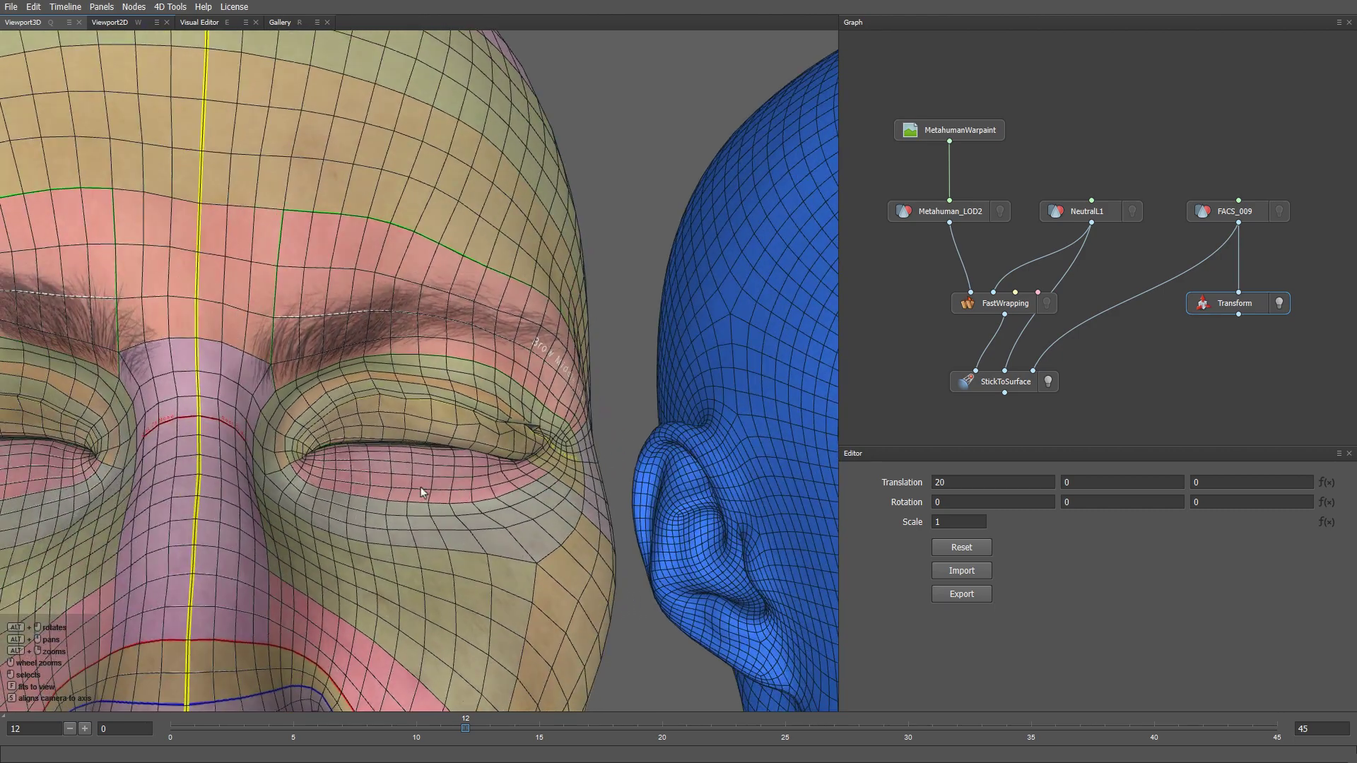
pyautogui.scroll(-12, 541, 304)
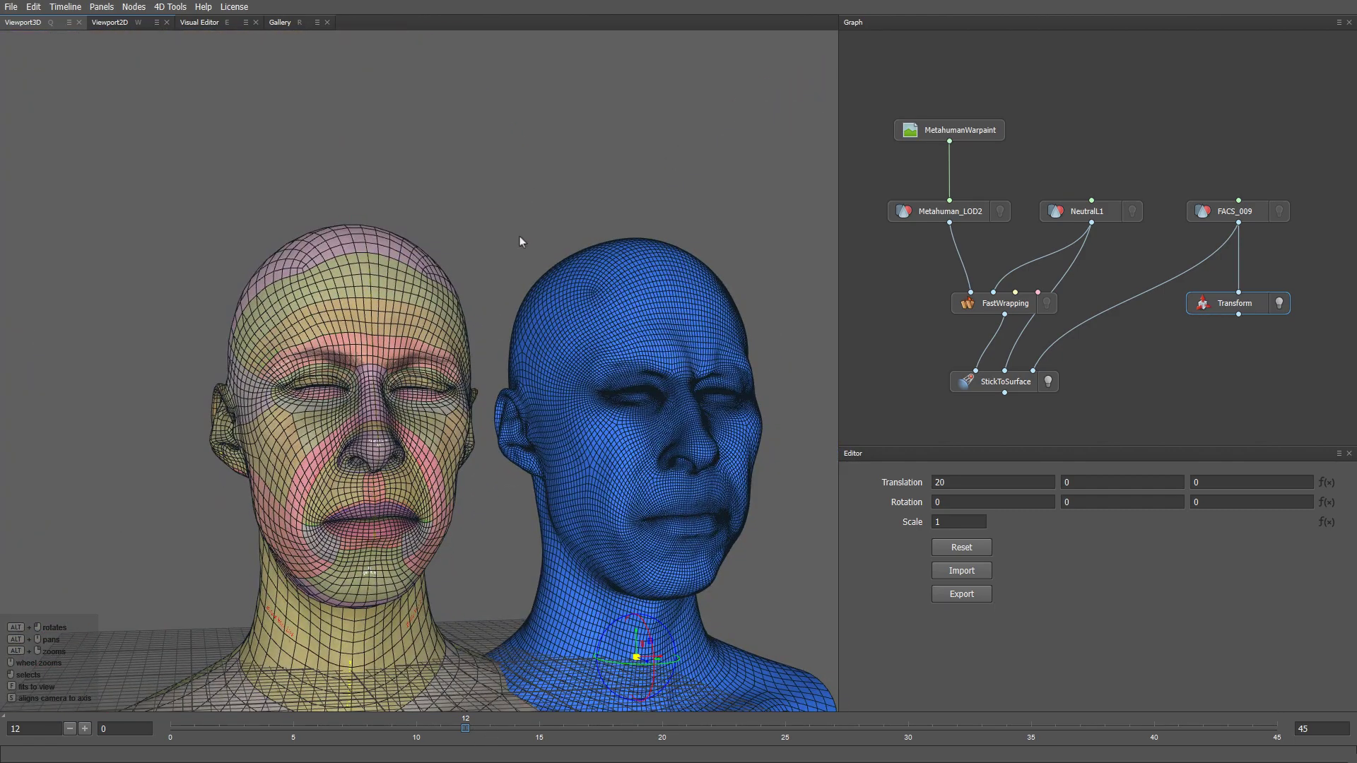
pyautogui.keyDown('alt'); pyautogui.moveTo(551, 446); pyautogui.dragTo(507, 434, button='middle'); pyautogui.keyUp('alt')
pyautogui.keyDown('alt'); pyautogui.moveTo(507, 434); pyautogui.dragTo(472, 443); pyautogui.keyUp('alt')
pyautogui.scroll(5, 473, 445)
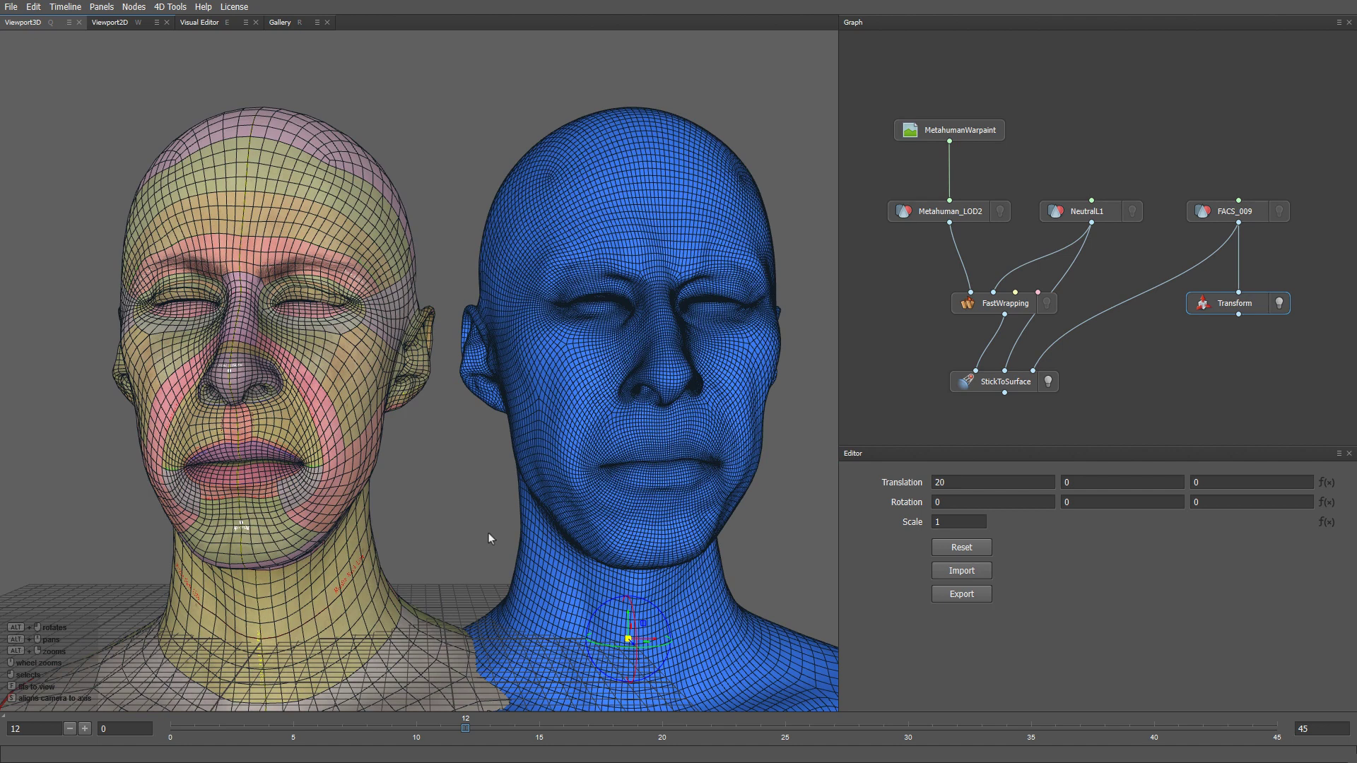
# - Delete the FastWrapping, StickToSurface and Transform nodes and display the FACS_009 mesh
pyautogui.moveTo(1273, 403); pyautogui.dragTo(981, 299)
pyautogui.press('Delete')
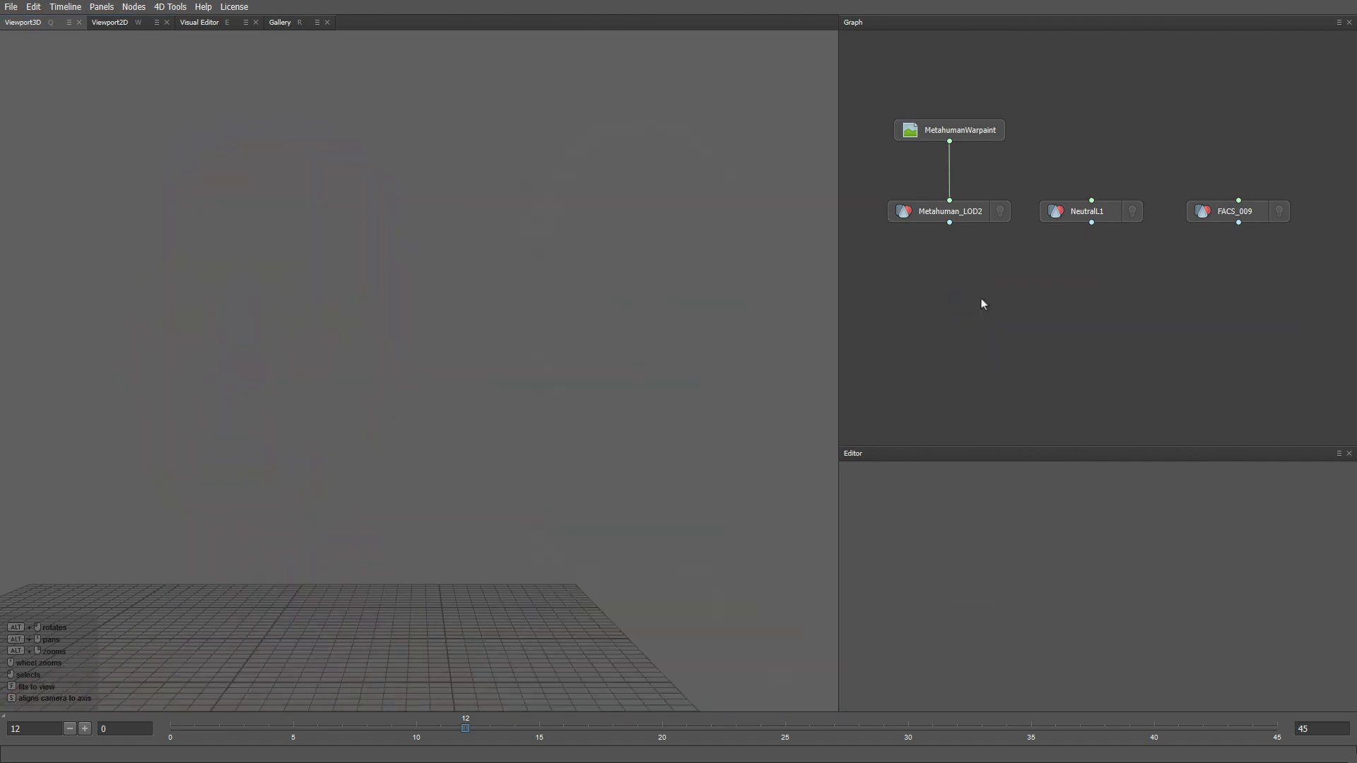
pyautogui.click(1280, 211)
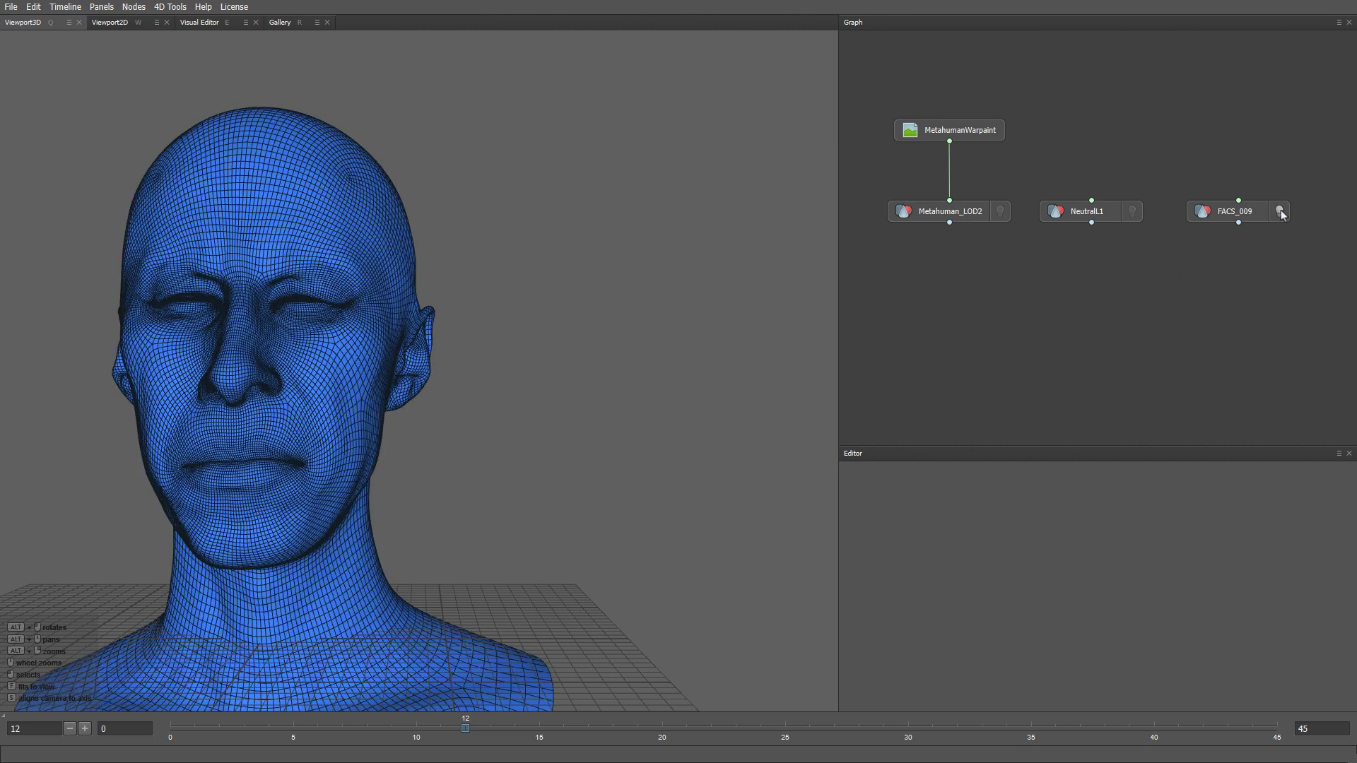
# - Go to frame 14 of the FACS_009 sequence with the face framed from the front
pyautogui.press('f')
pyautogui.scroll(4, 618, 476)
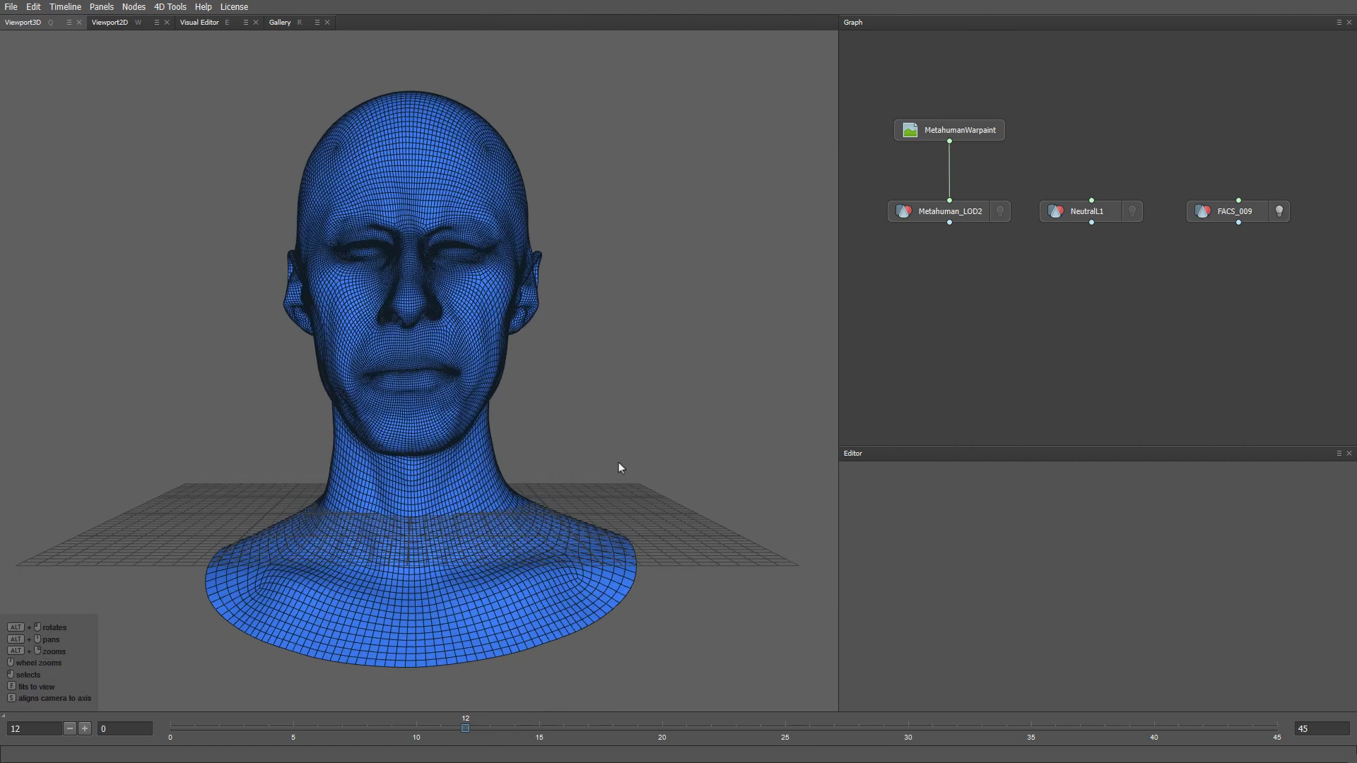
pyautogui.keyDown('alt'); pyautogui.moveTo(622, 531); pyautogui.dragTo(612, 596, button='middle'); pyautogui.keyUp('alt')
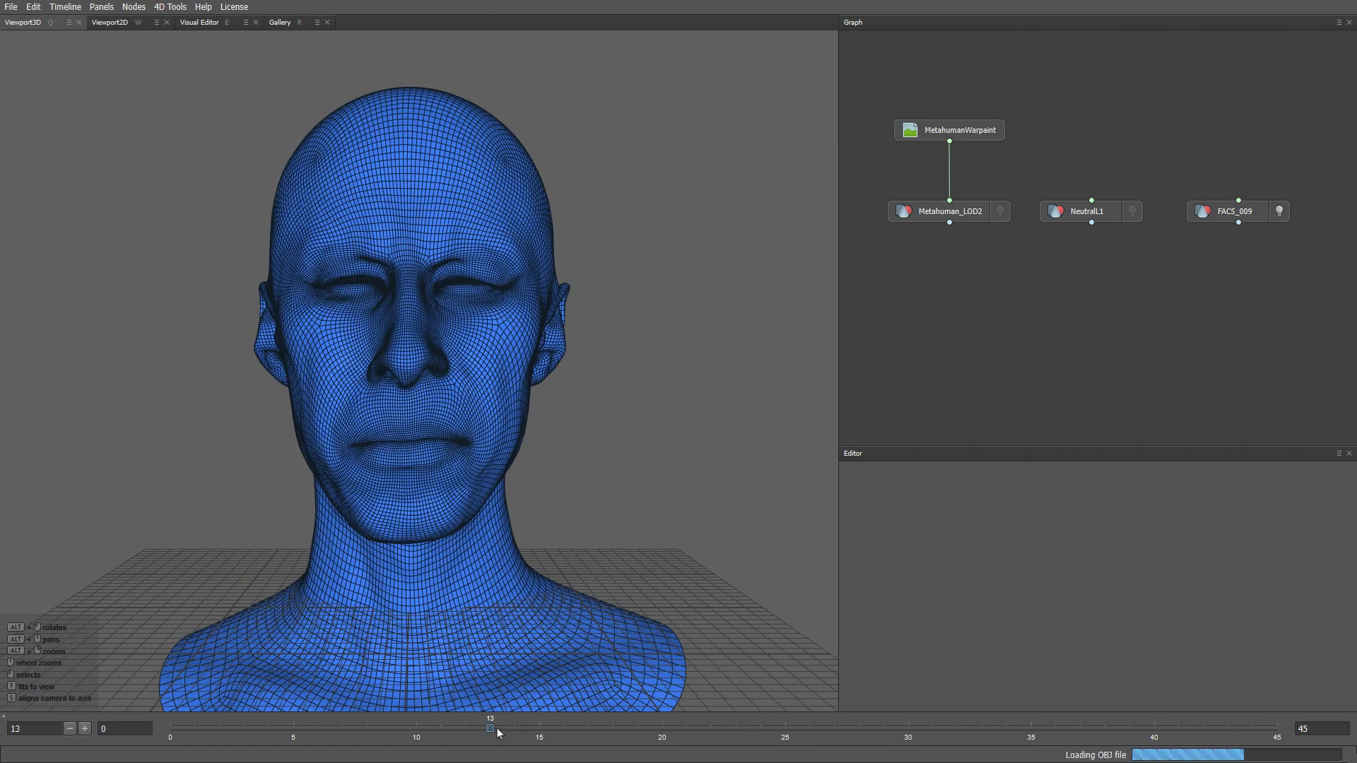
pyautogui.moveTo(501, 727); pyautogui.dragTo(515, 732)
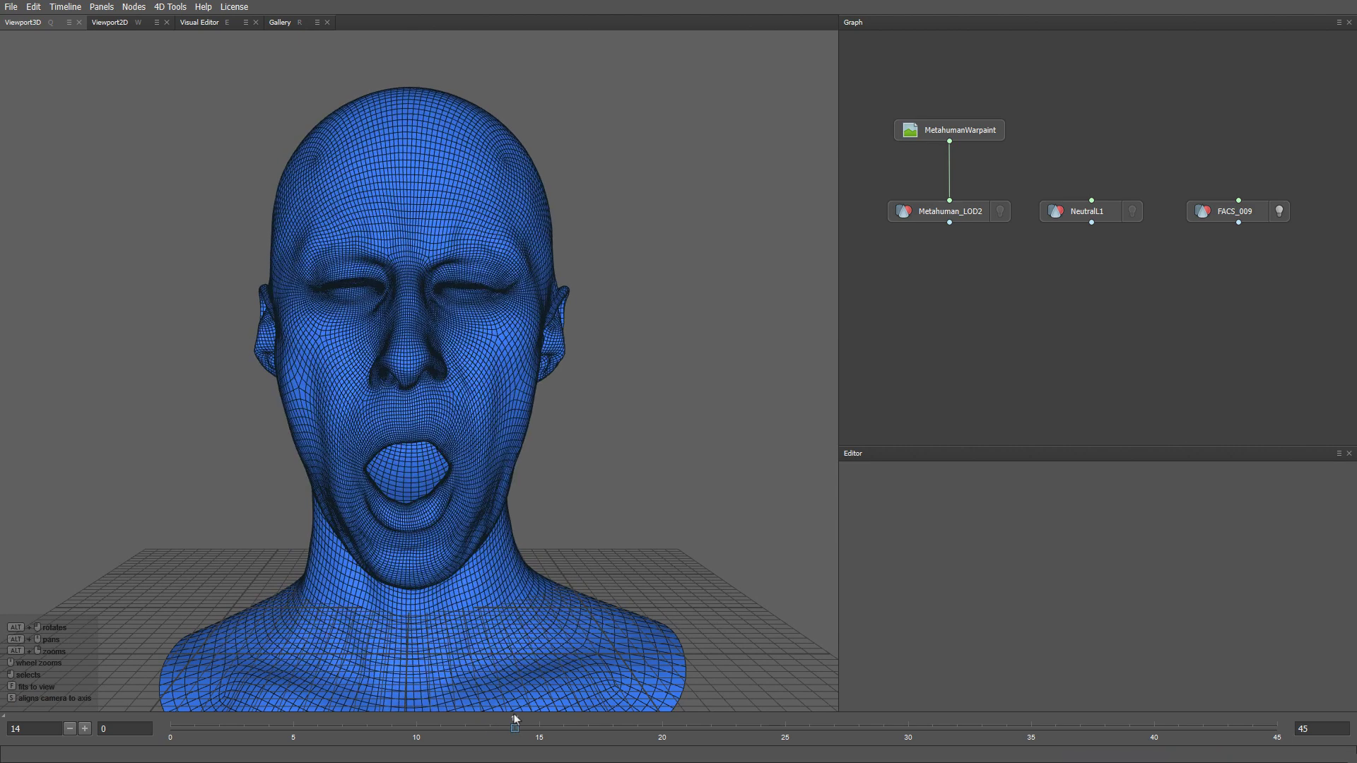
pyautogui.scroll(3, 453, 479)
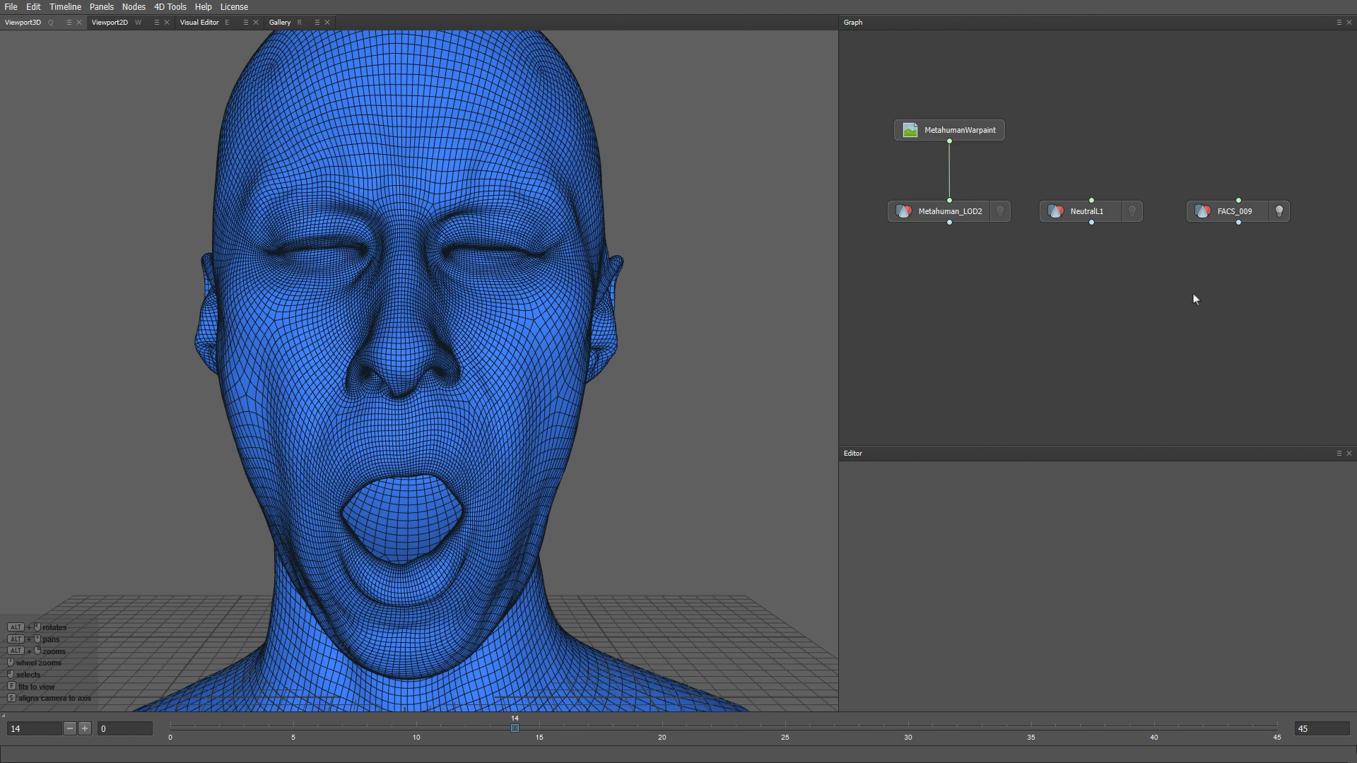
# - Check which OBJ file the FACS_009 node uses at the current frame, then deselect the node
pyautogui.click(1236, 215)
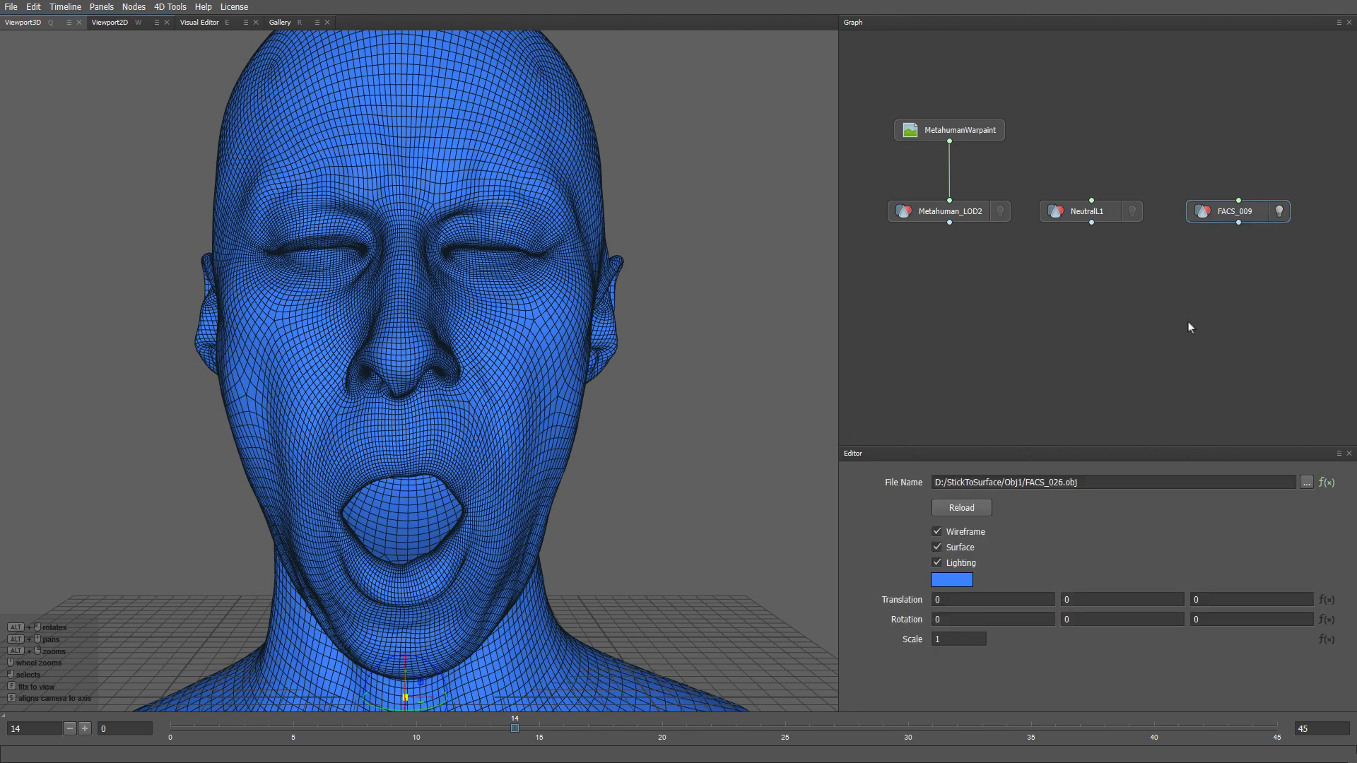
pyautogui.moveTo(1081, 482); pyautogui.dragTo(921, 474)
pyautogui.click(1194, 341)
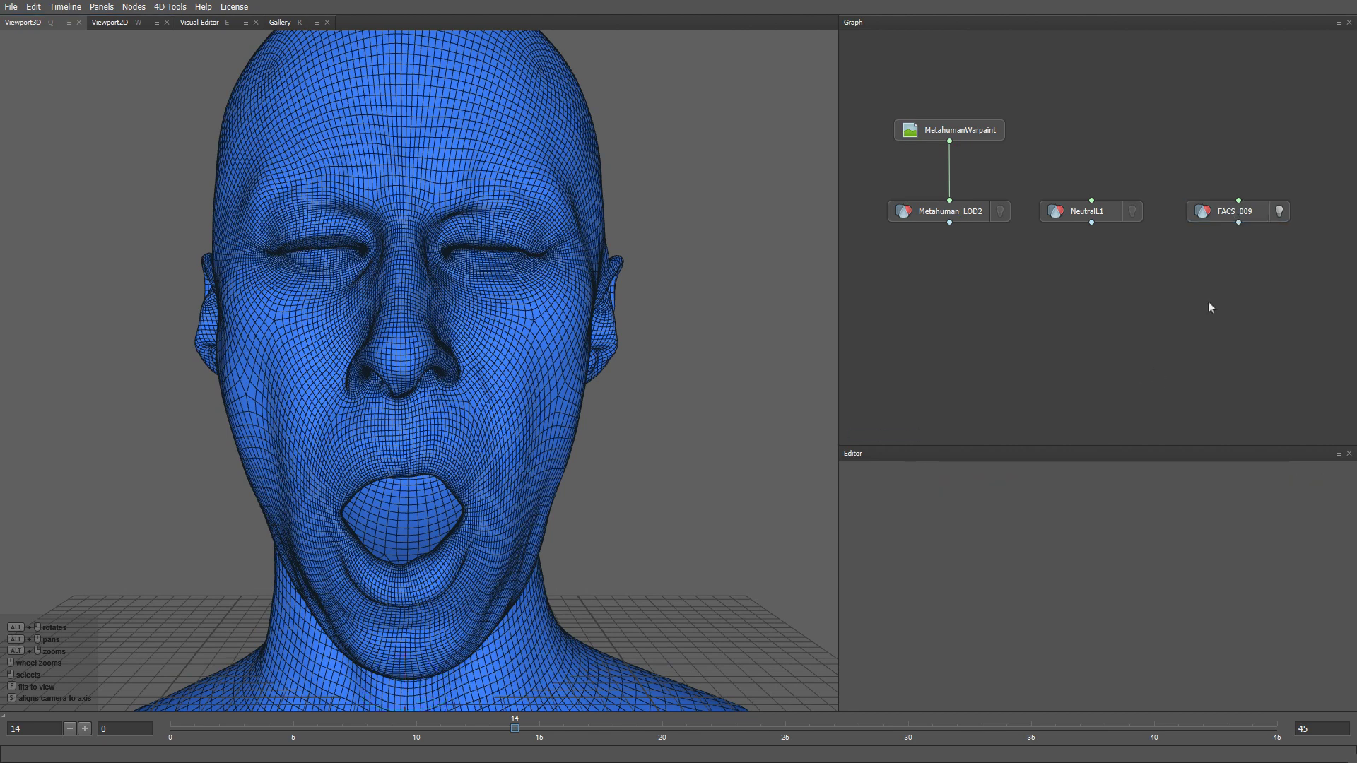
# - Make room between the NeutralL1 and FACS_009 nodes and add a LoadGeom node there
pyautogui.moveTo(1209, 305); pyautogui.dragTo(1100, 297, button='middle')
pyautogui.moveTo(1130, 201); pyautogui.dragTo(1218, 198)
pyautogui.press('Tab')
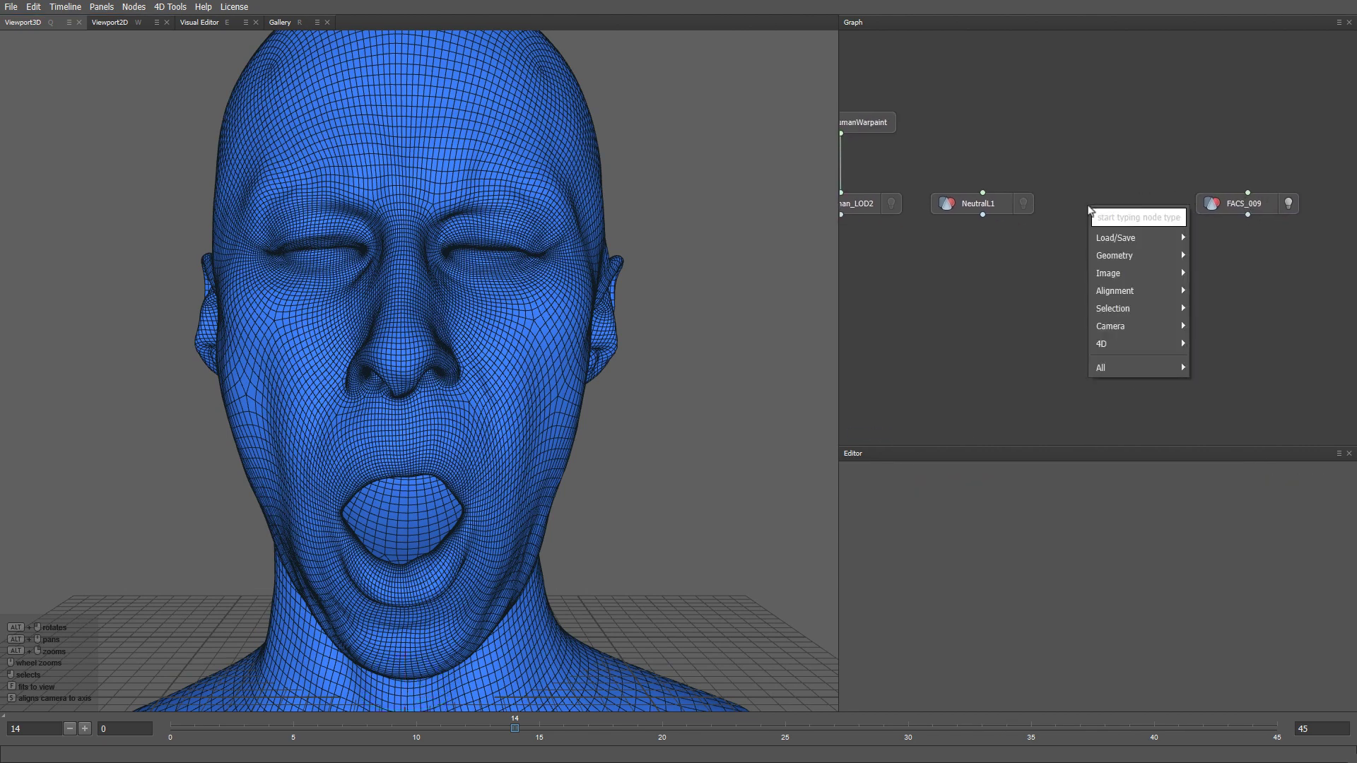
pyautogui.write('load')
pyautogui.press('Return')
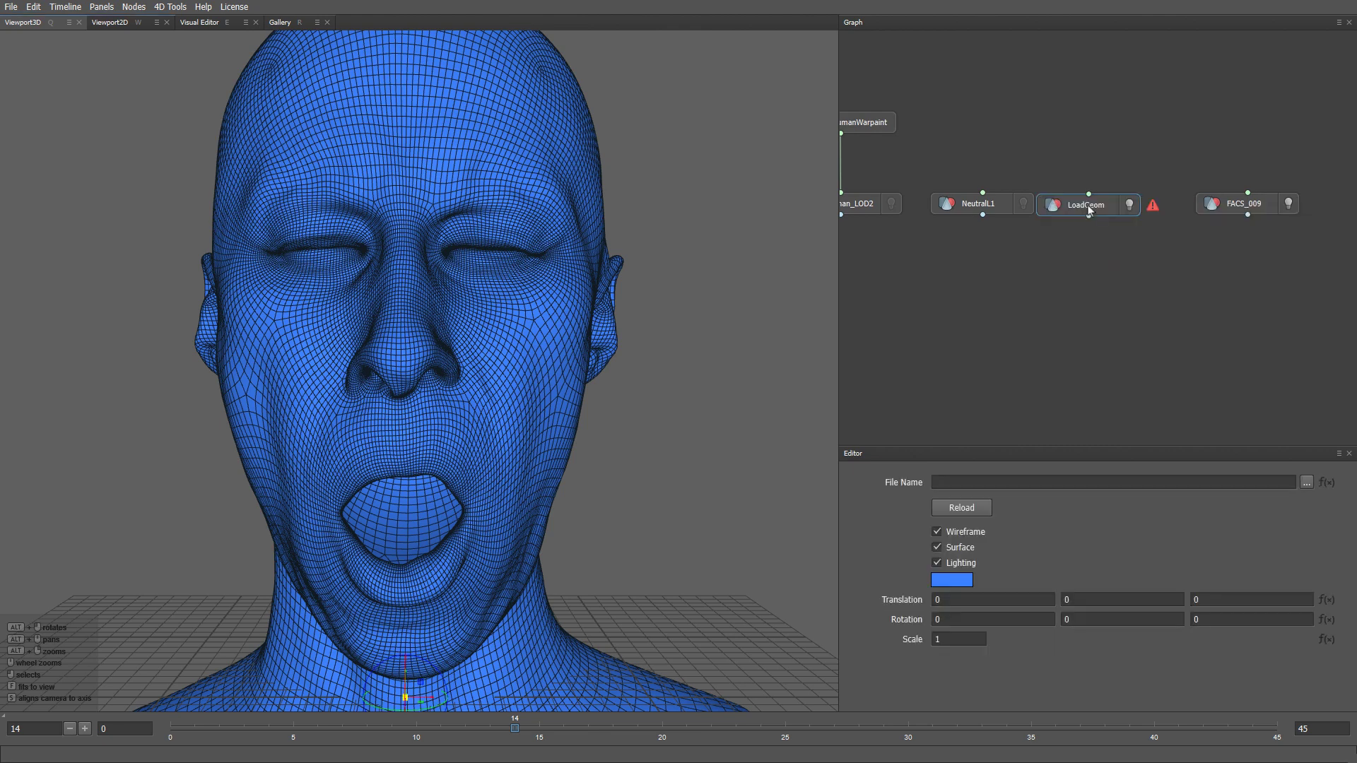
# - Rename the new geometry node JawOpenBlink and load FACS_026.obj from the Obj1 folder into it
pyautogui.moveTo(1089, 207); pyautogui.dragTo(1116, 203)
pyautogui.doubleClick(1119, 208)
pyautogui.write('JawOpenBlink')
pyautogui.press('Return')
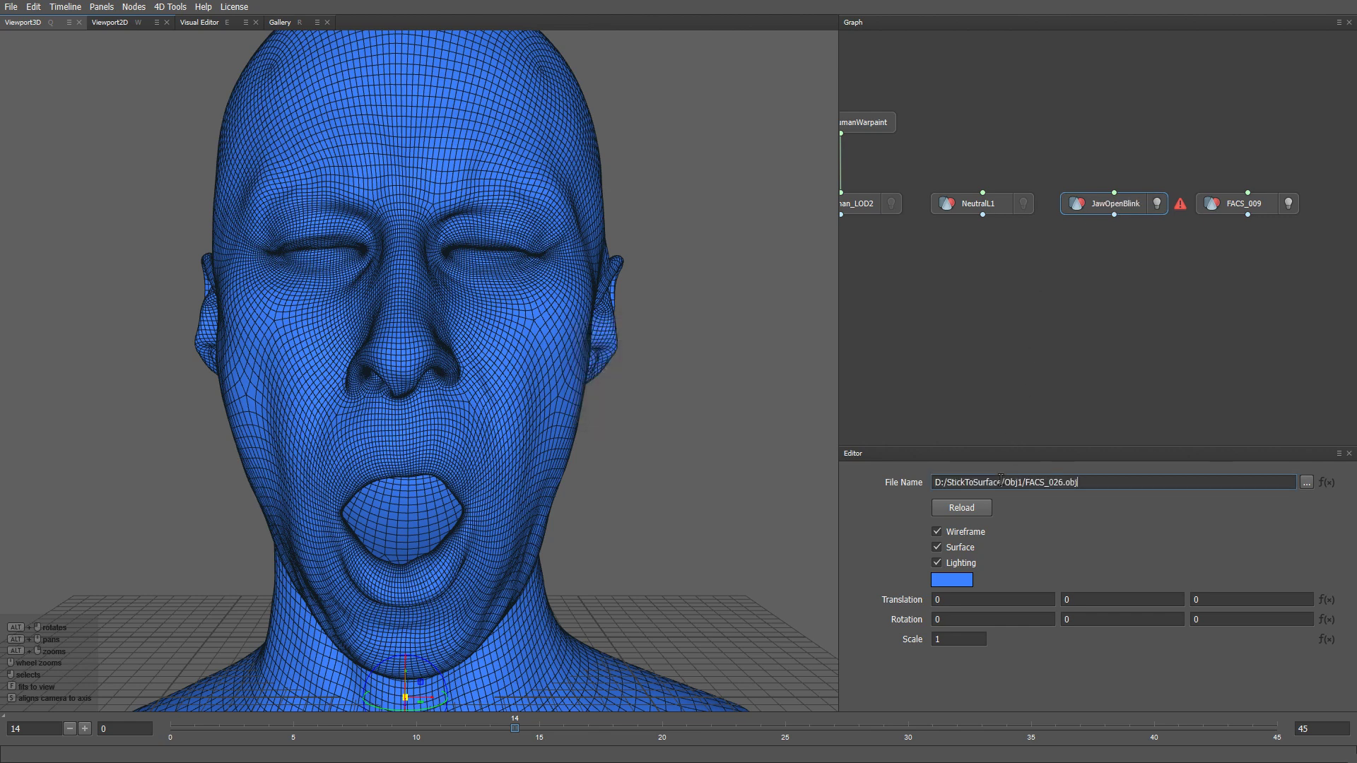
pyautogui.press('Return')
# - Add a MixGeom node fed by NeutralL1 and JawOpenBlink and set its Blend to 0.5
pyautogui.press('Tab')
pyautogui.write('mix')
pyautogui.press('Return')
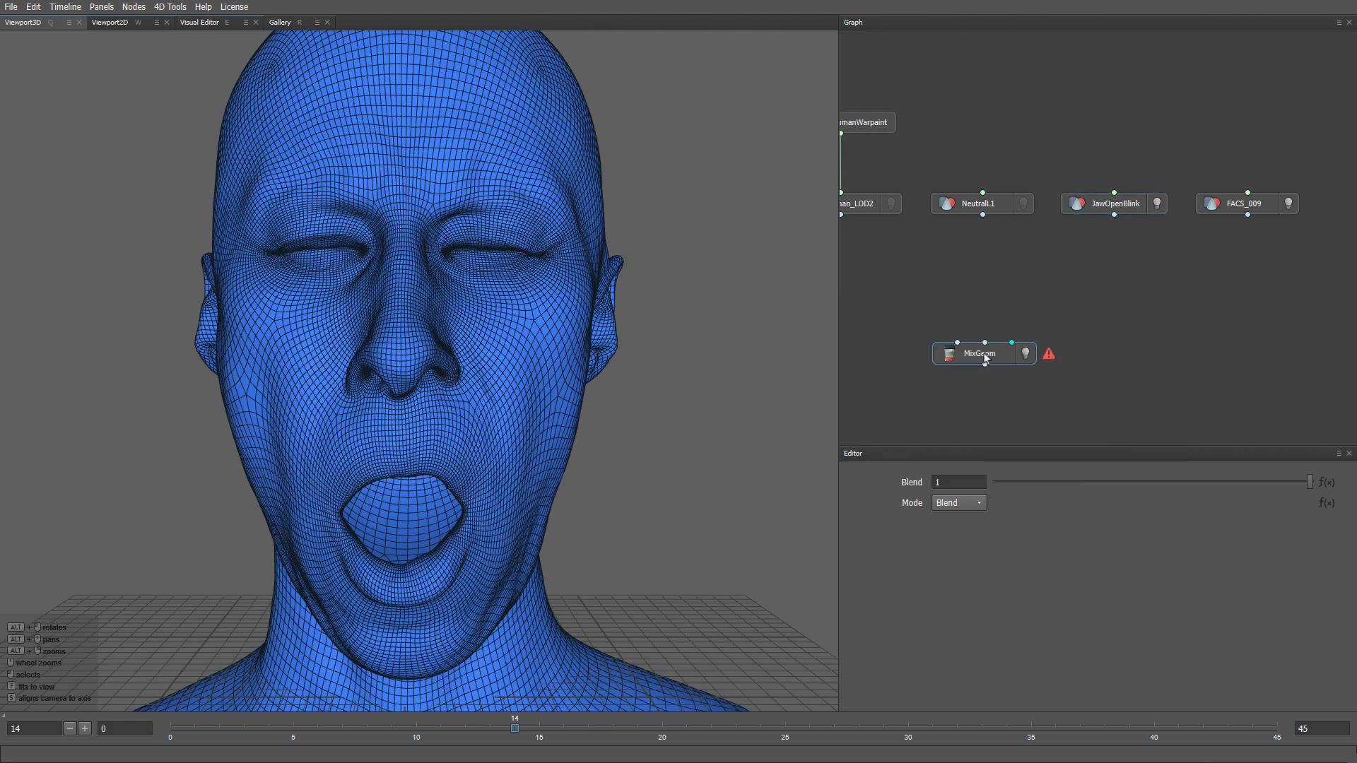
pyautogui.moveTo(987, 359); pyautogui.dragTo(1037, 325)
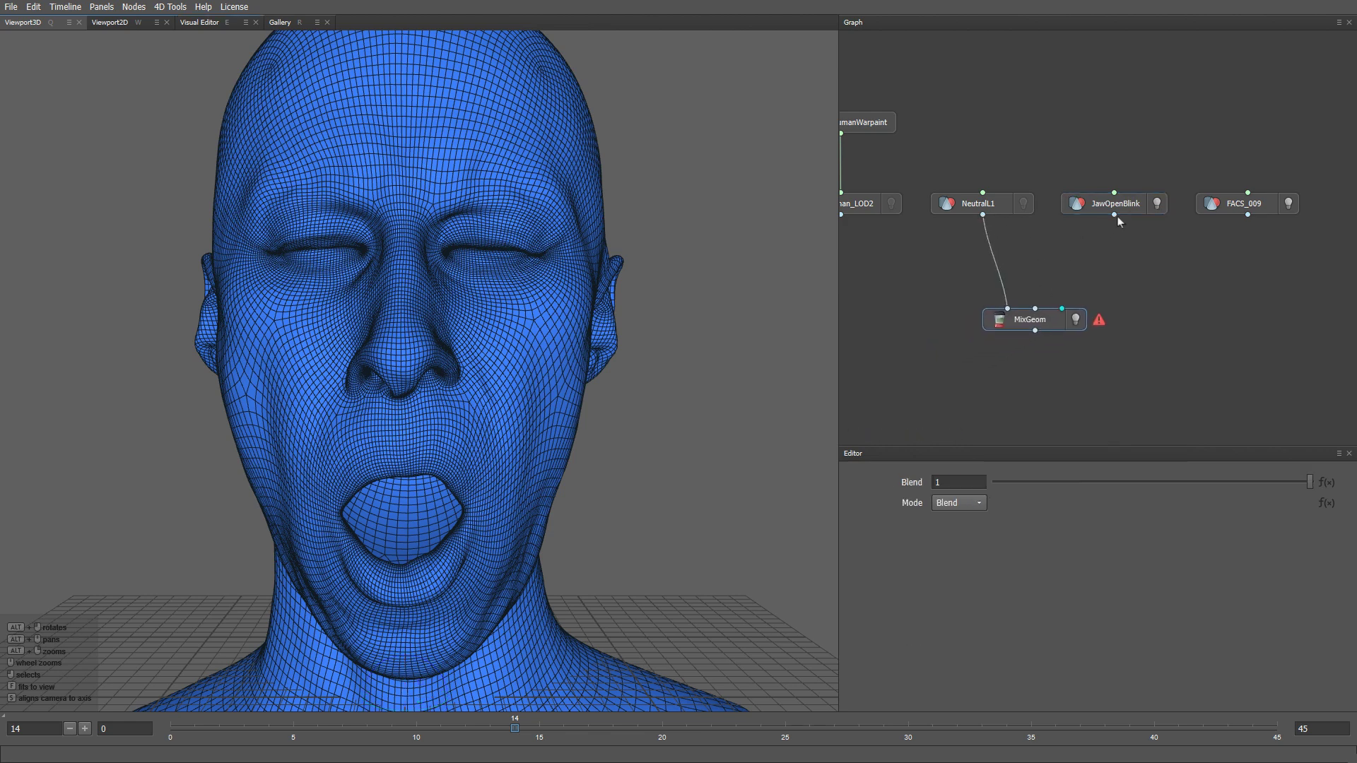
pyautogui.moveTo(1053, 267); pyautogui.dragTo(1035, 311)
pyautogui.moveTo(1310, 481); pyautogui.dragTo(1153, 483)
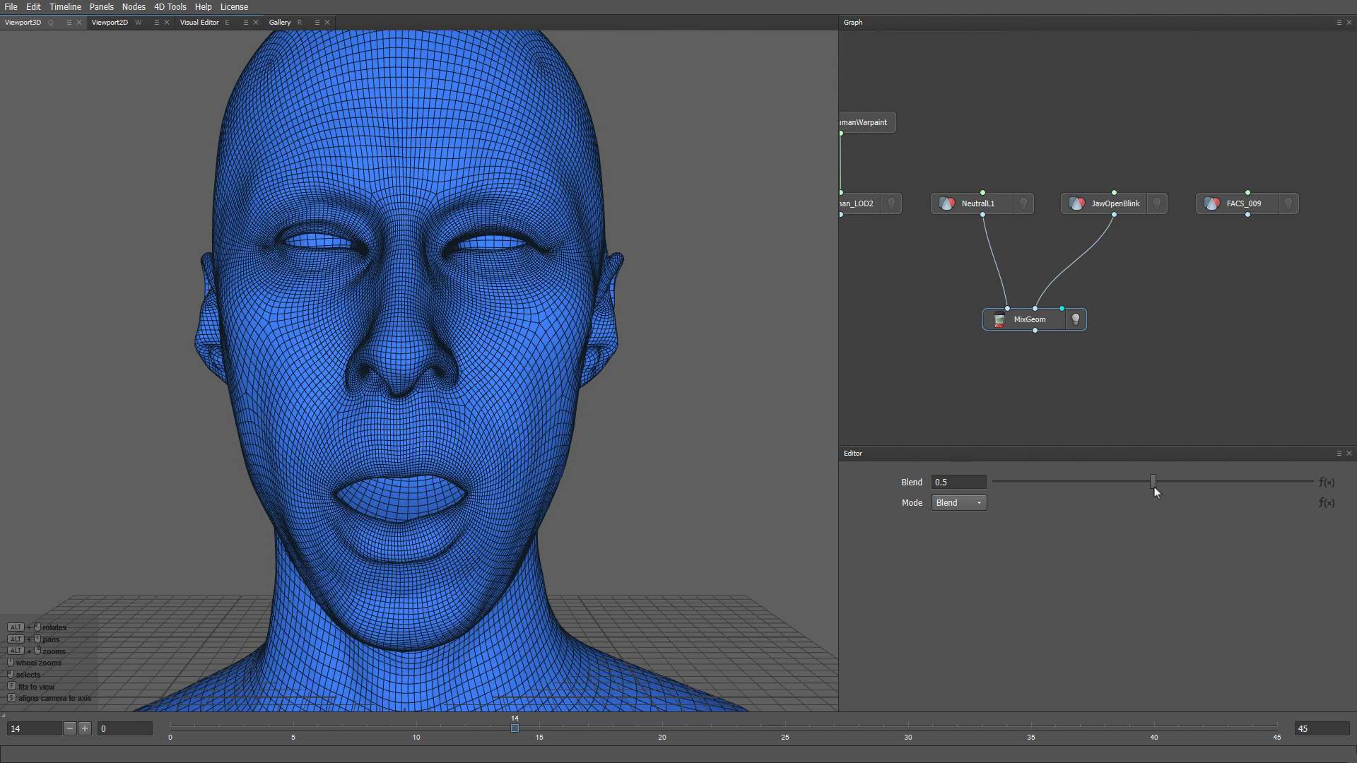
pyautogui.keyDown('alt'); pyautogui.moveTo(730, 454); pyautogui.dragTo(709, 477); pyautogui.keyUp('alt')
# - Add a CartoonWrapping node and connect Metahuman_LOD2 and MixGeom to its geometry inputs
pyautogui.moveTo(994, 348); pyautogui.dragTo(1172, 300, button='middle')
pyautogui.rightClick(1018, 364)
pyautogui.write('ca')
pyautogui.click(1155, 393)
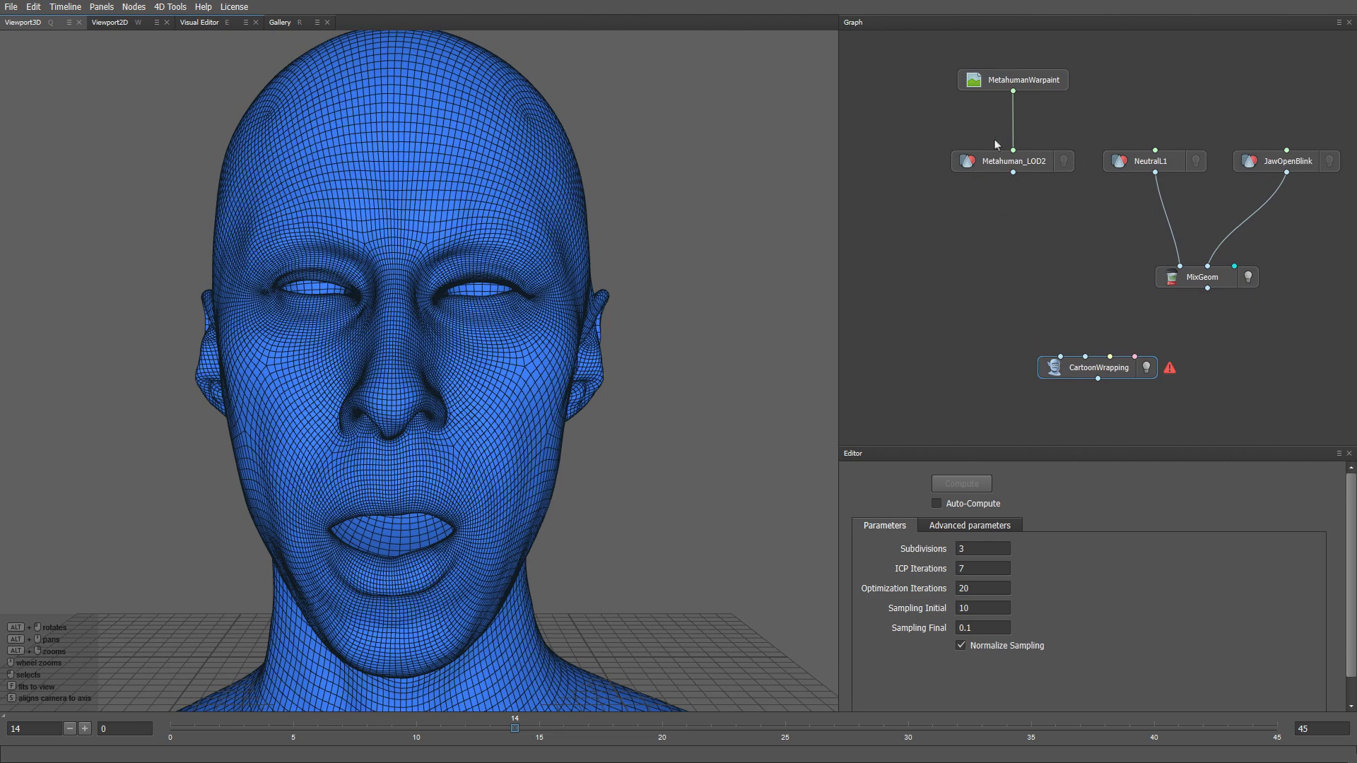
pyautogui.moveTo(1013, 172); pyautogui.dragTo(1057, 347)
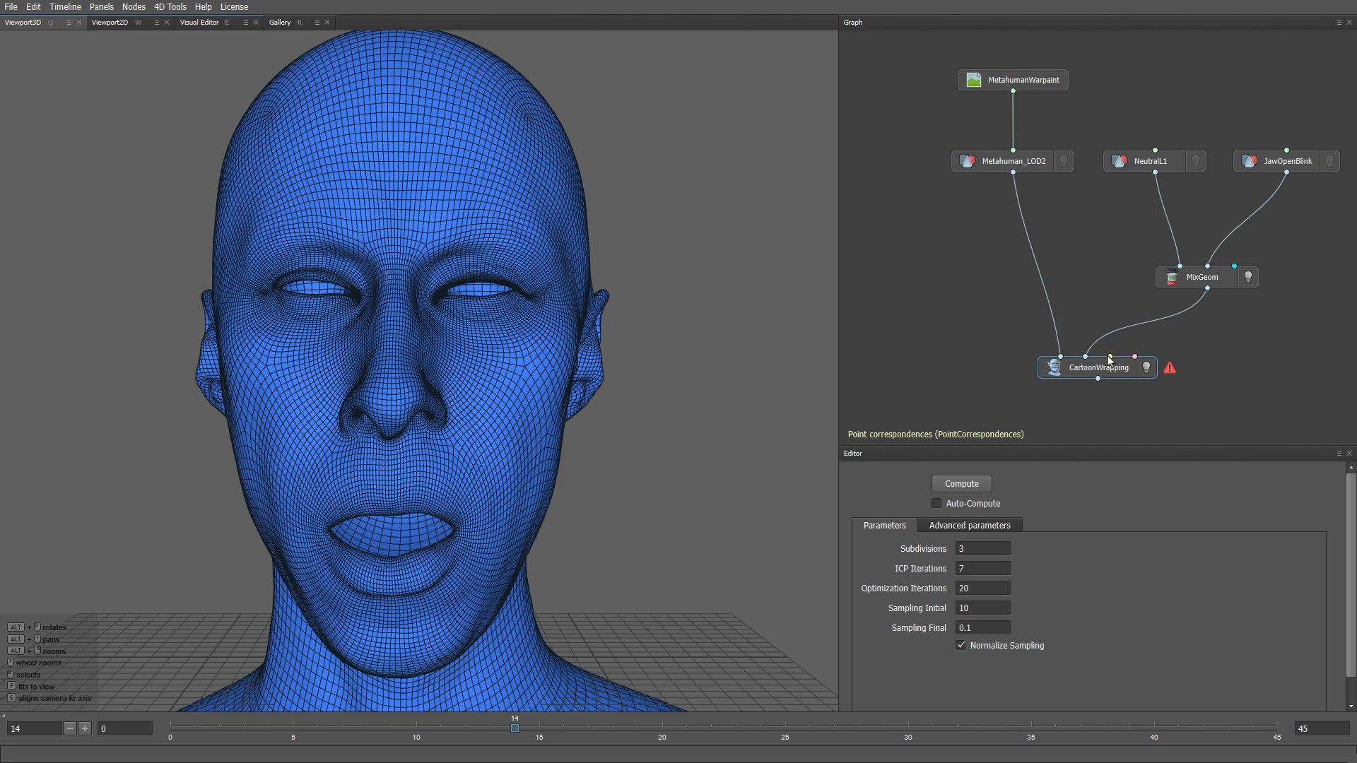
# - Add a SelectPointPairs node with Metahuman_LOD2 as left geometry and MixGeom as right geometry
pyautogui.press('Tab')
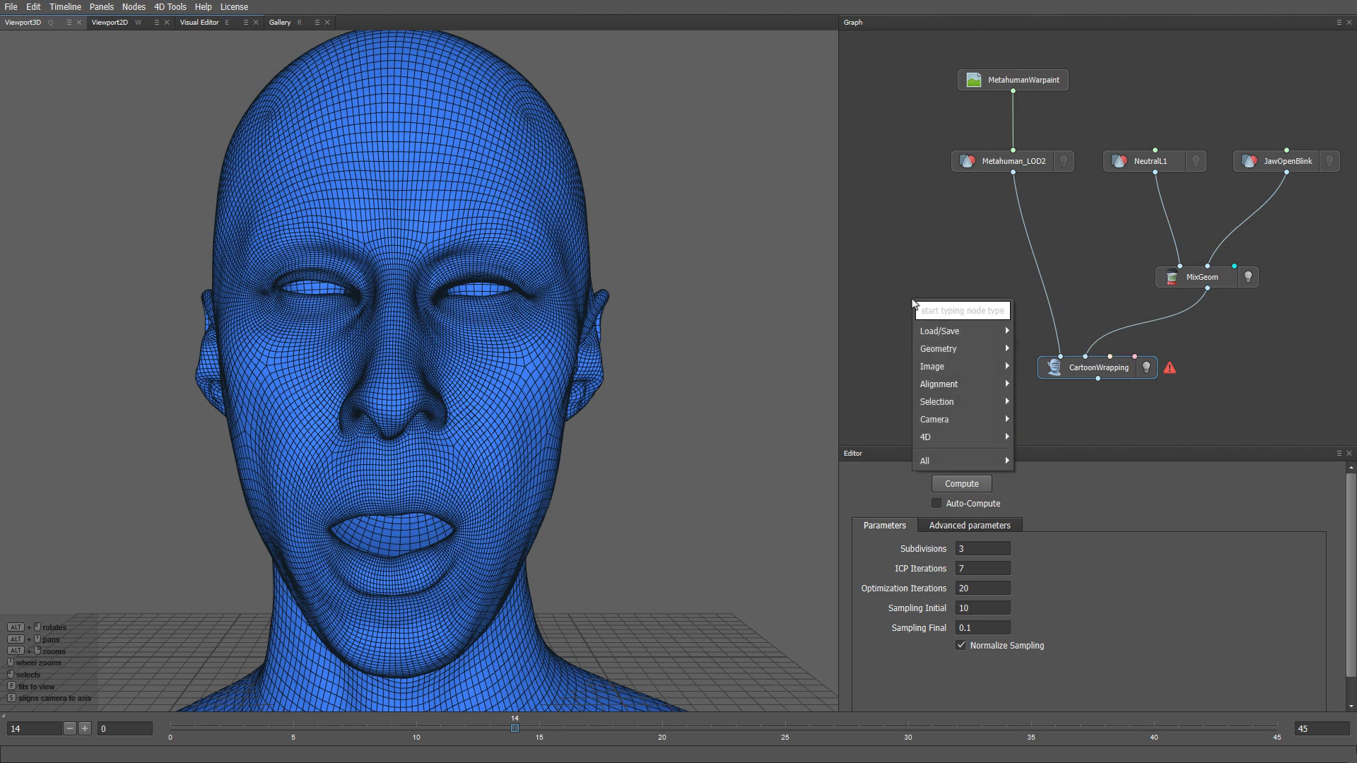
pyautogui.write('selec')
pyautogui.press('Down')
pyautogui.press('Down')
pyautogui.press('Return')
pyautogui.moveTo(913, 305); pyautogui.dragTo(937, 315)
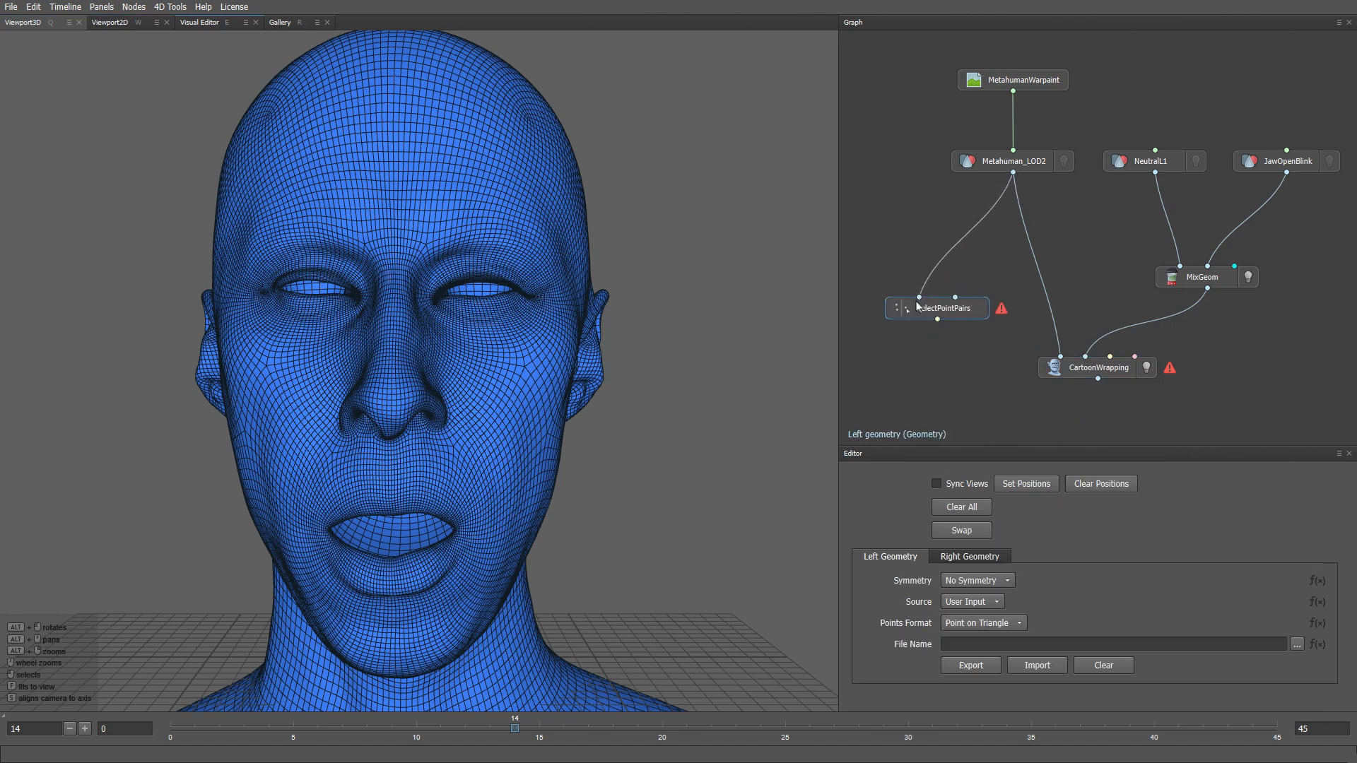
pyautogui.moveTo(1036, 297); pyautogui.dragTo(954, 311)
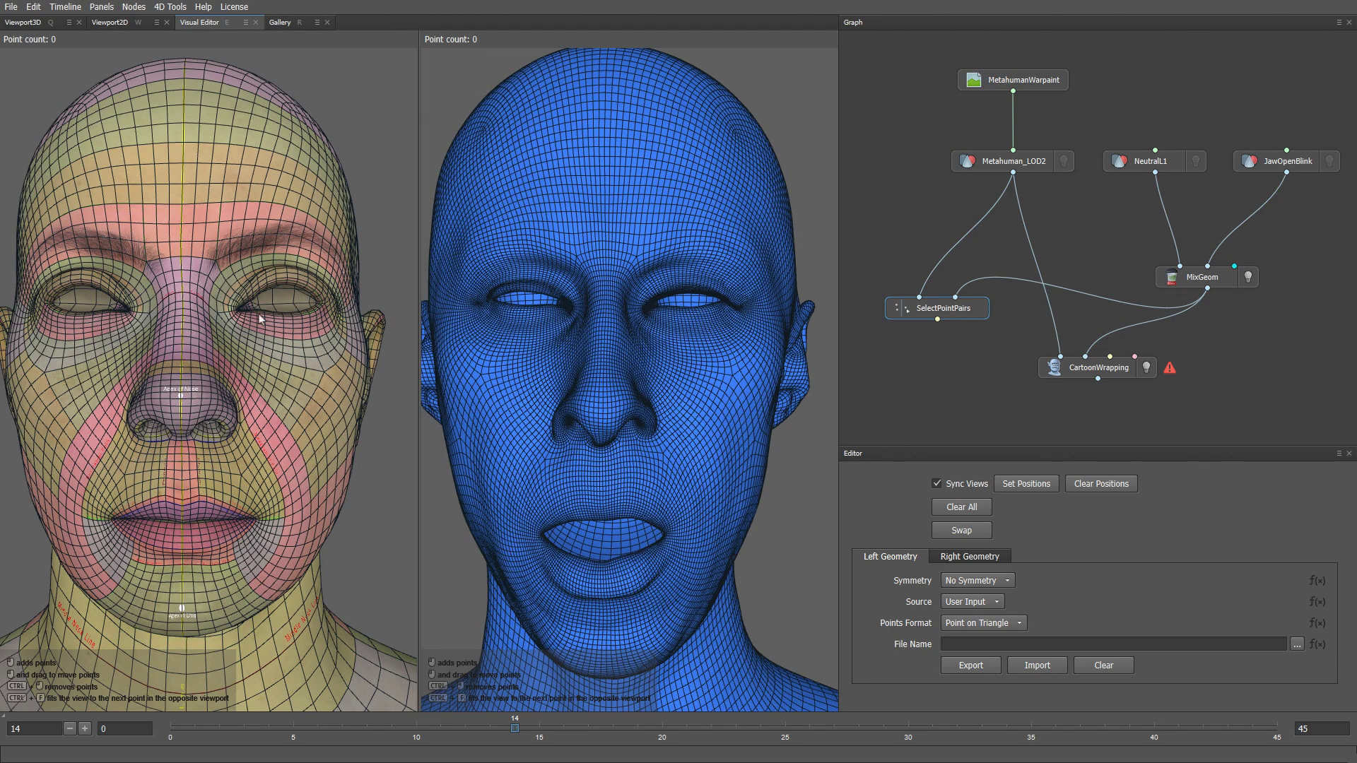
# - Place matching point pairs around the eyes, brows, nose, mouth, cheeks and ears of both meshes
pyautogui.keyDown('alt'); pyautogui.moveTo(225, 308); pyautogui.dragTo(413, 318, button='middle'); pyautogui.keyUp('alt')
pyautogui.scroll(4, 332, 297)
pyautogui.keyDown('alt'); pyautogui.moveTo(353, 251); pyautogui.dragTo(268, 341, button='middle'); pyautogui.keyUp('alt')
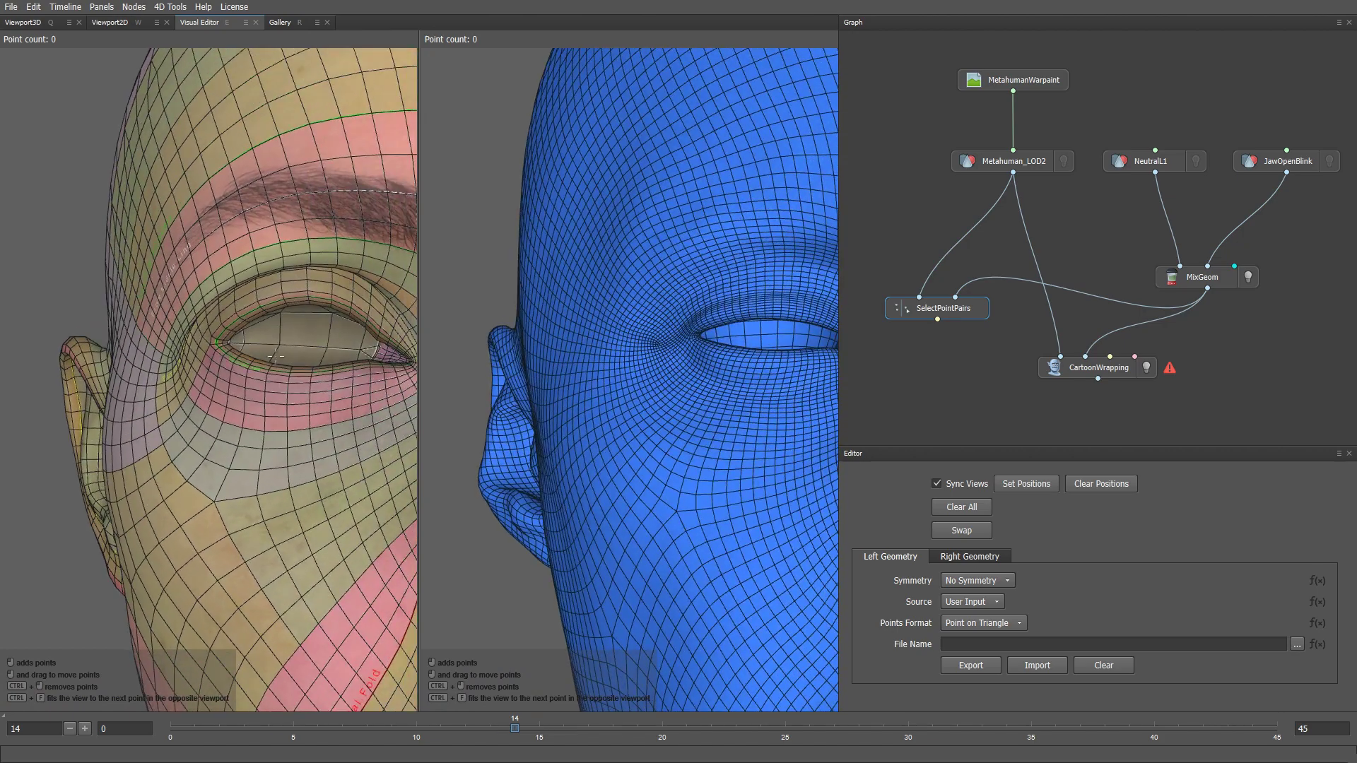
pyautogui.scroll(4, 268, 341)
pyautogui.moveTo(273, 293); pyautogui.dragTo(246, 312)
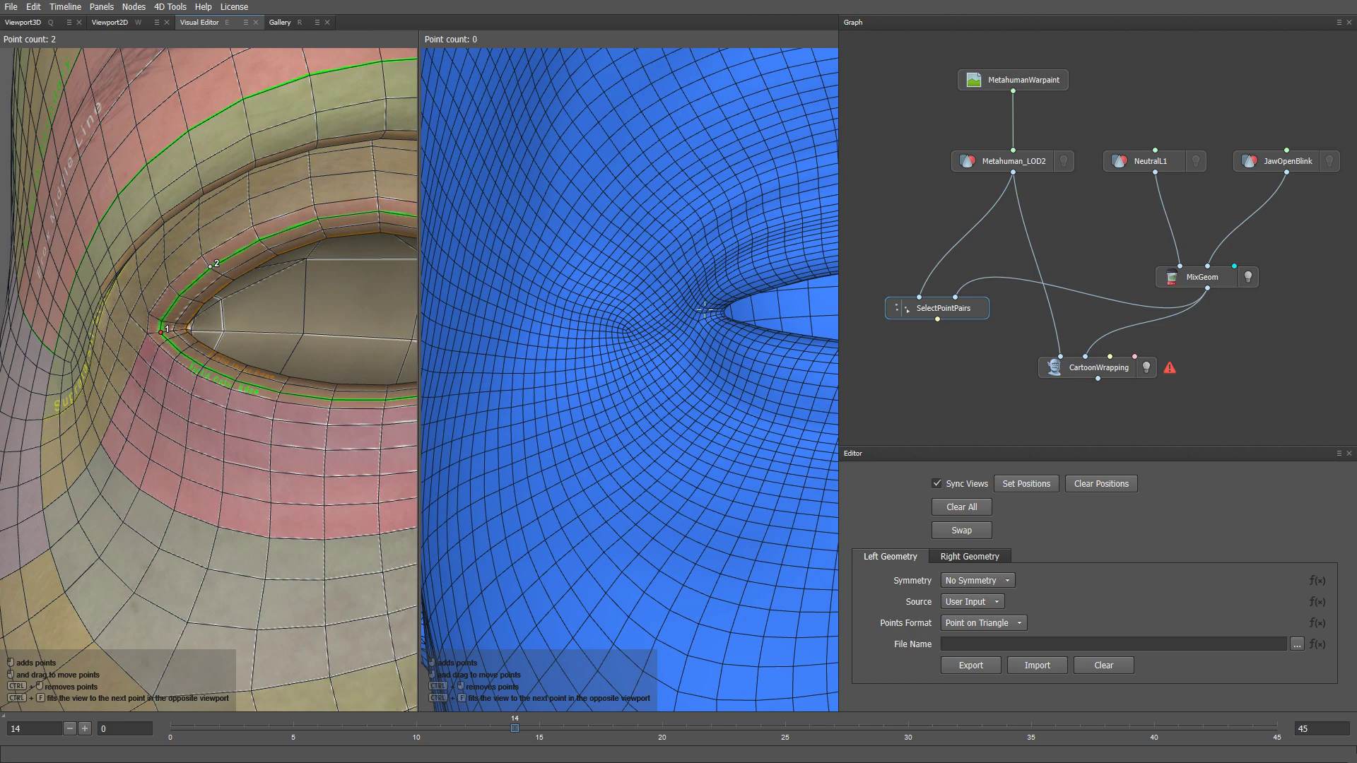
pyautogui.hotkey('ctrl', 'f')
pyautogui.click(645, 285)
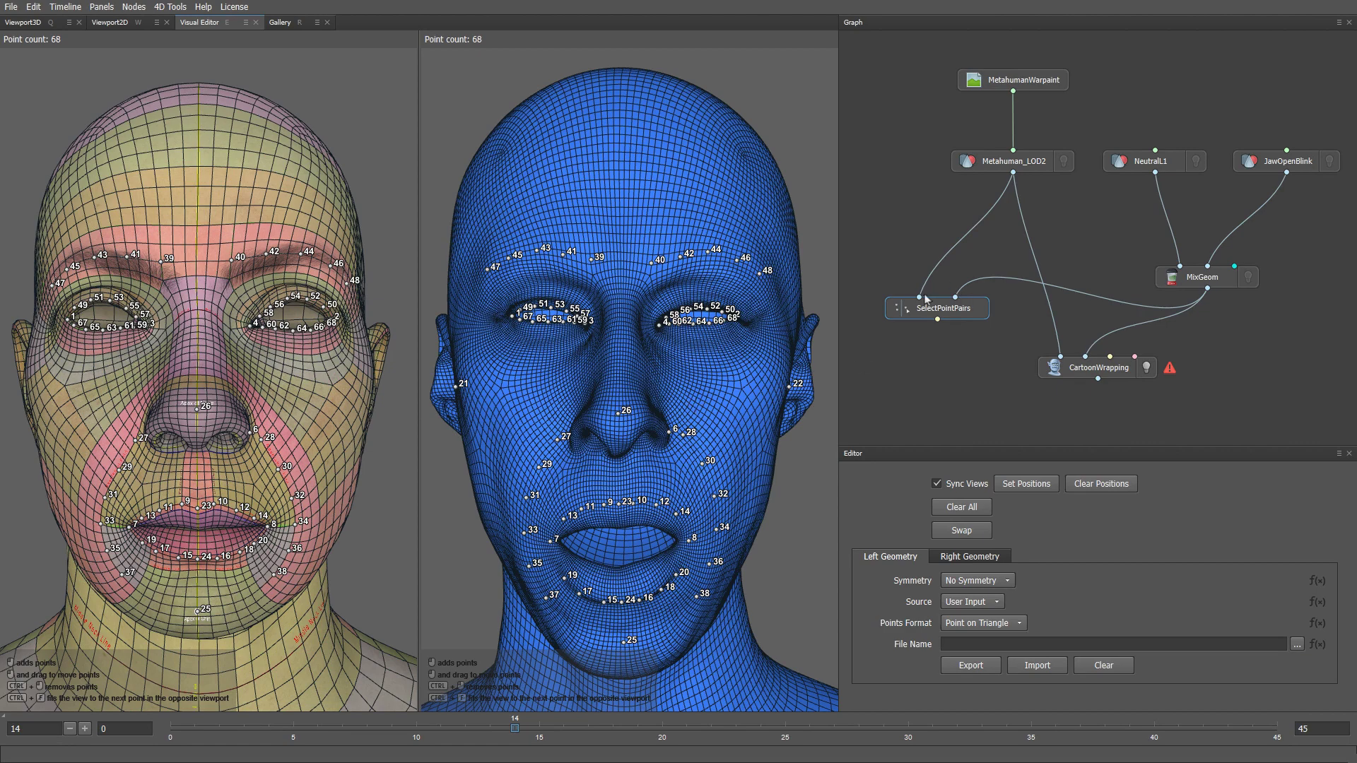
# - Connect SelectPointPairs to CartoonWrapping's point correspondences, compute the wrapping and display the result in the 3D view
pyautogui.moveTo(938, 322); pyautogui.dragTo(1107, 355)
pyautogui.click(1101, 370)
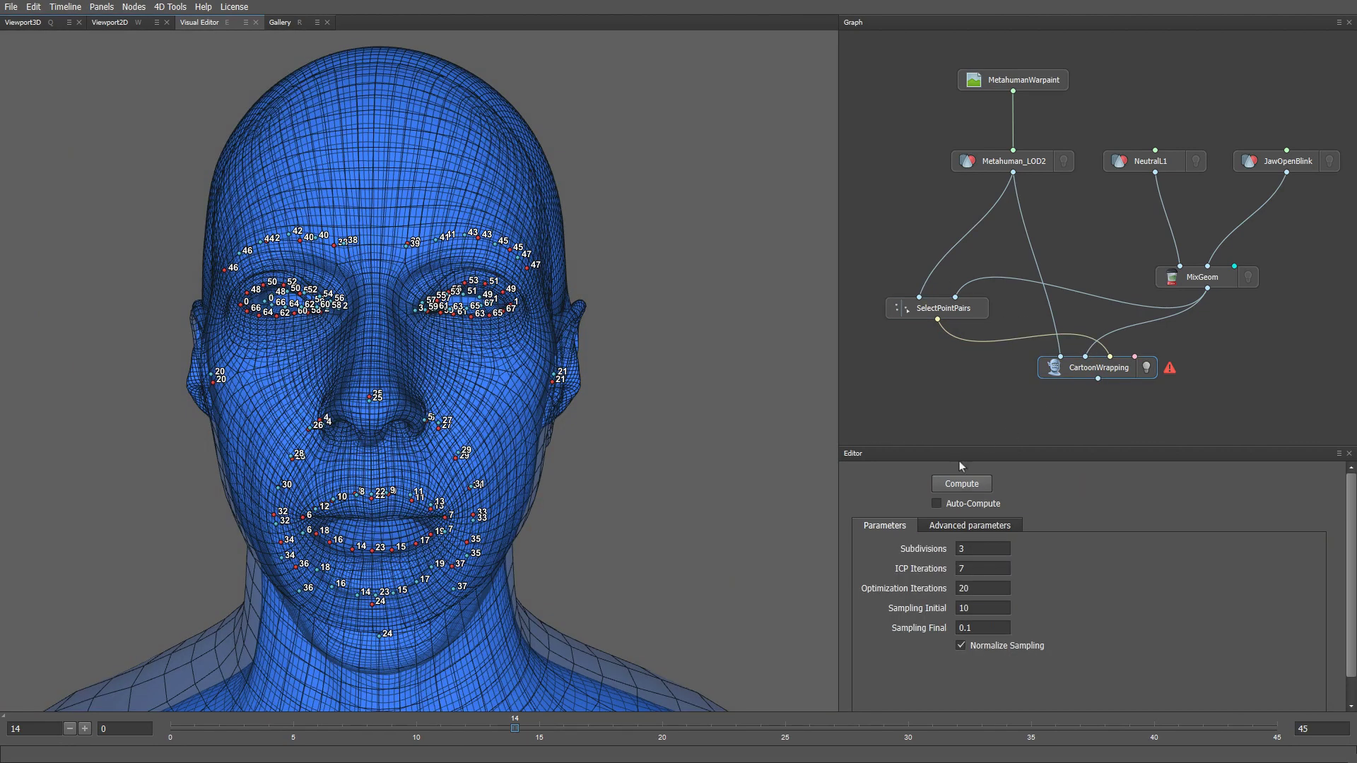
pyautogui.click(960, 479)
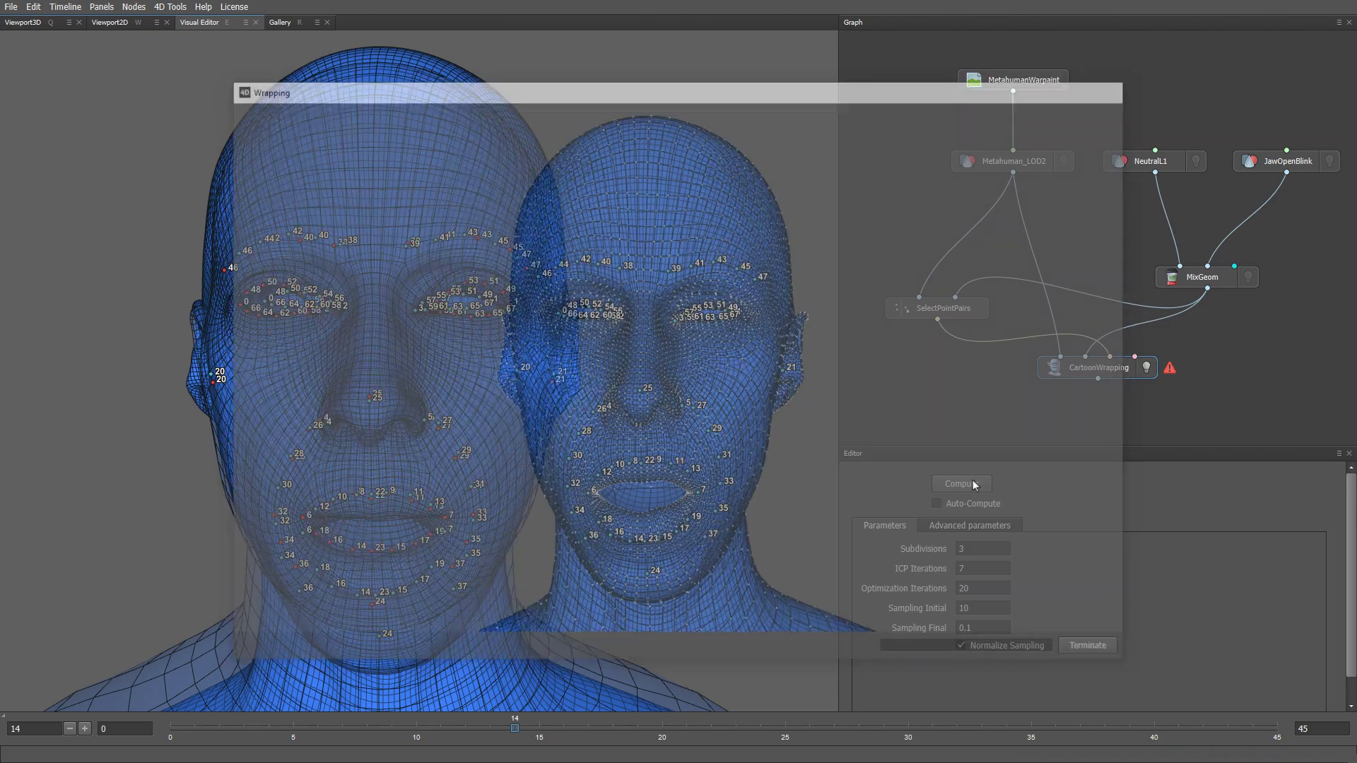
pyautogui.press('q')
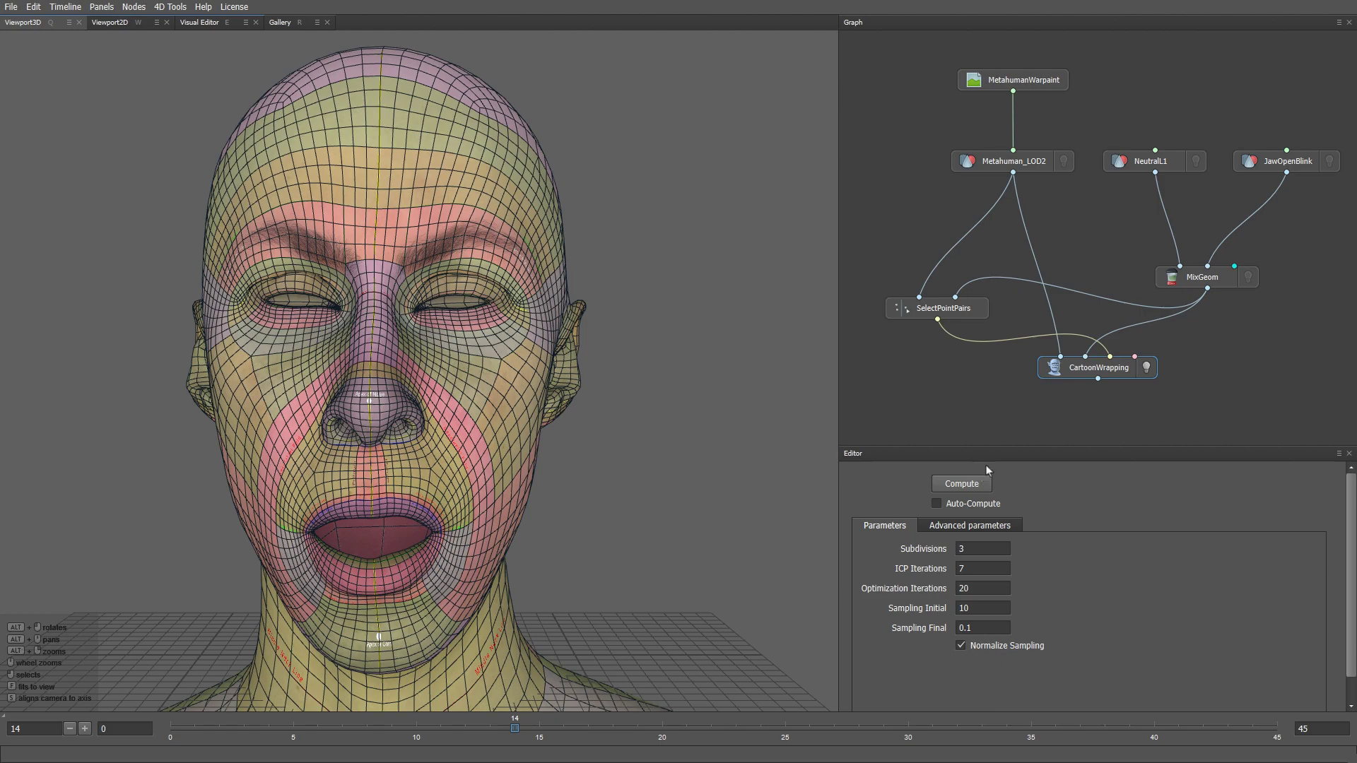
# - Examine the wrapped mesh's eyelids and mouth corner up close
pyautogui.scroll(6, 512, 400)
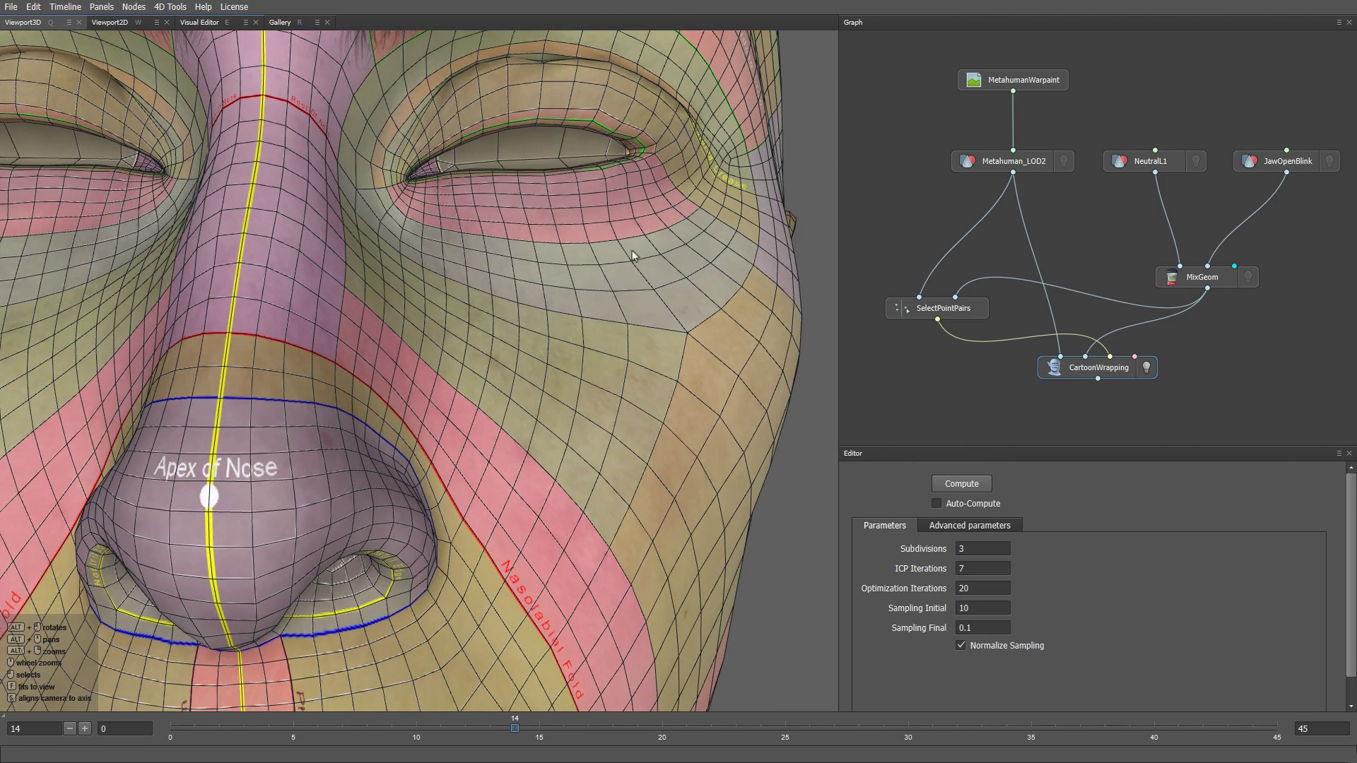
pyautogui.keyDown('alt'); pyautogui.moveTo(629, 264); pyautogui.dragTo(562, 366, button='middle'); pyautogui.keyUp('alt')
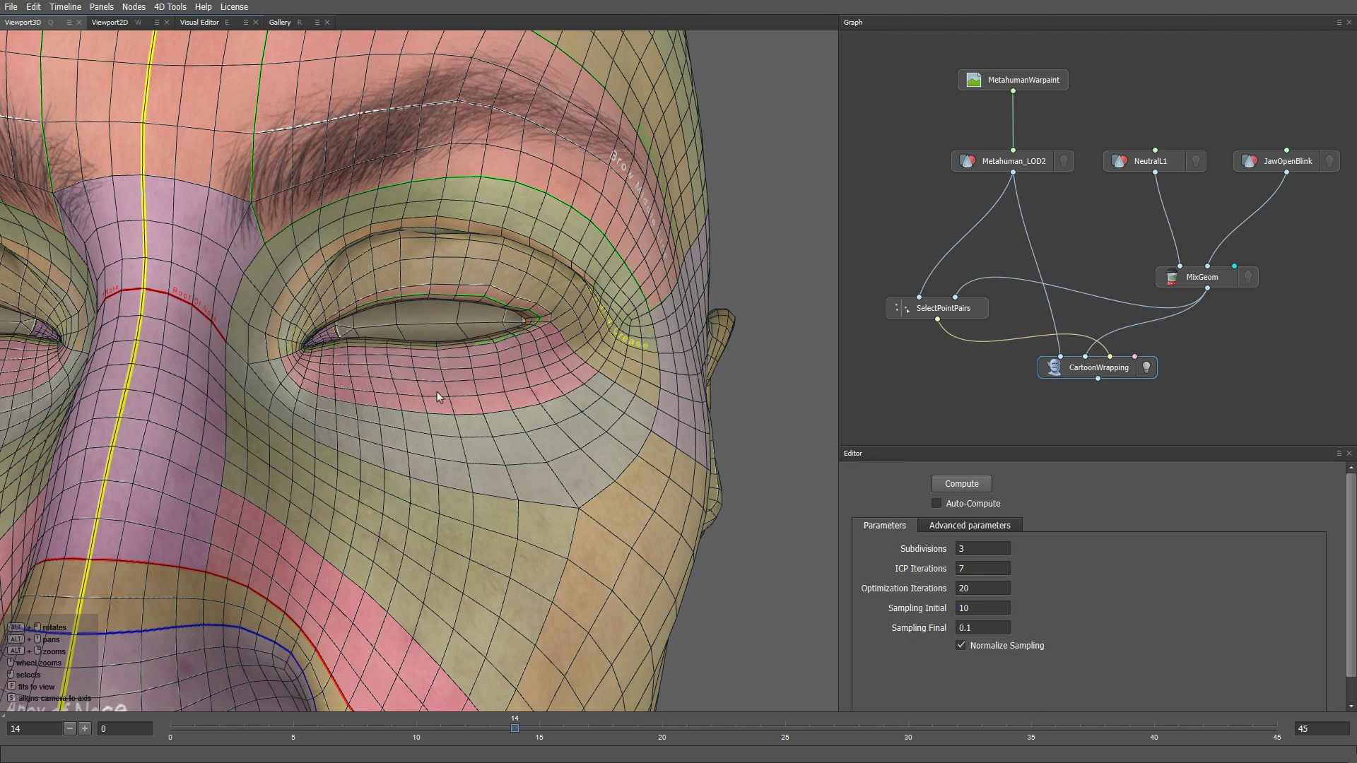
pyautogui.keyDown('alt'); pyautogui.moveTo(440, 405); pyautogui.dragTo(473, 278, button='middle'); pyautogui.keyUp('alt')
pyautogui.scroll(-2, 472, 278)
pyautogui.keyDown('alt'); pyautogui.moveTo(417, 551); pyautogui.dragTo(379, 236, button='middle'); pyautogui.keyUp('alt')
pyautogui.keyDown('alt'); pyautogui.moveTo(400, 476); pyautogui.dragTo(394, 393, button='middle'); pyautogui.keyUp('alt')
pyautogui.scroll(3, 394, 393)
pyautogui.scroll(3, 393, 393)
pyautogui.scroll(-10, 320, 297)
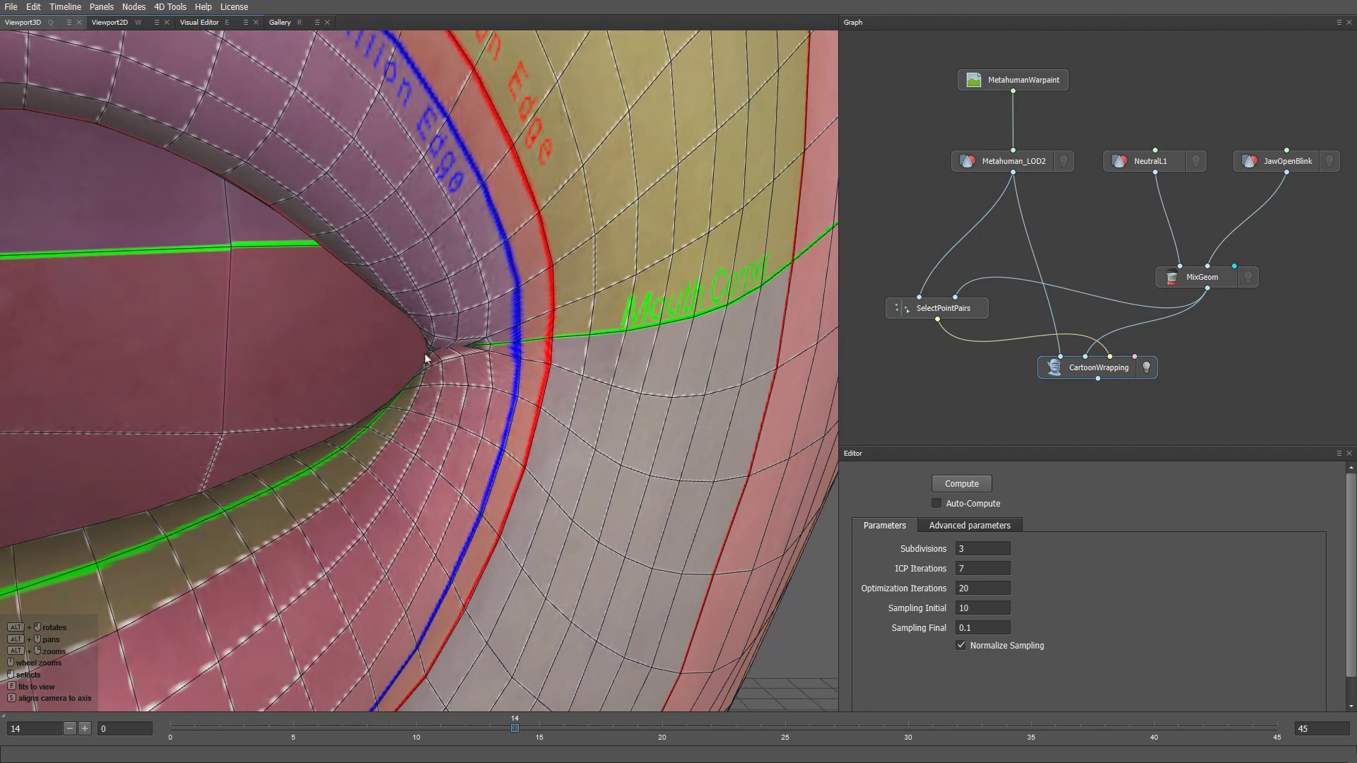
pyautogui.scroll(-5, 659, 228)
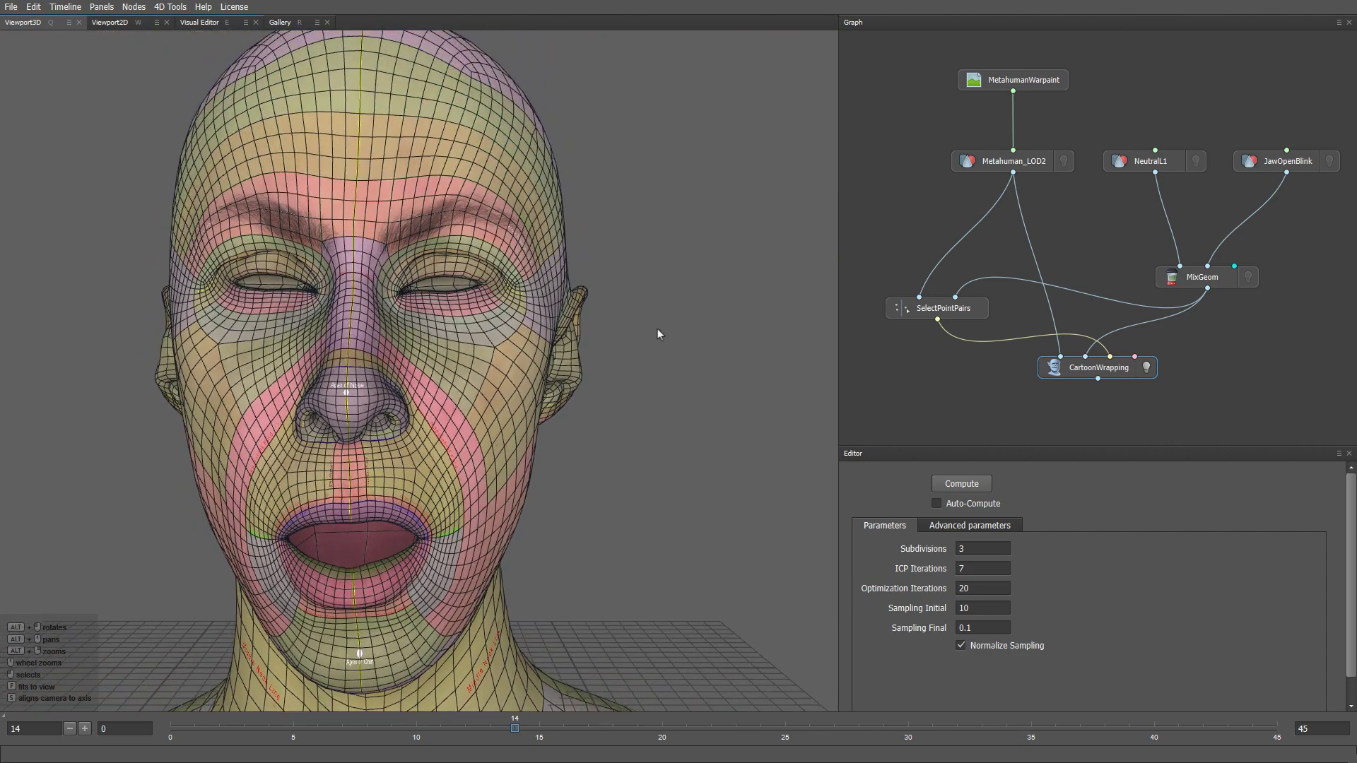
# - Add a Brush node below CartoonWrapping, feed it from CartoonWrapping, MixGeom and Metahuman_LOD2, and enable Use Geodesic Distance
pyautogui.press('Tab')
pyautogui.write('br')
pyautogui.press('Return')
pyautogui.moveTo(1030, 429); pyautogui.dragTo(1098, 431)
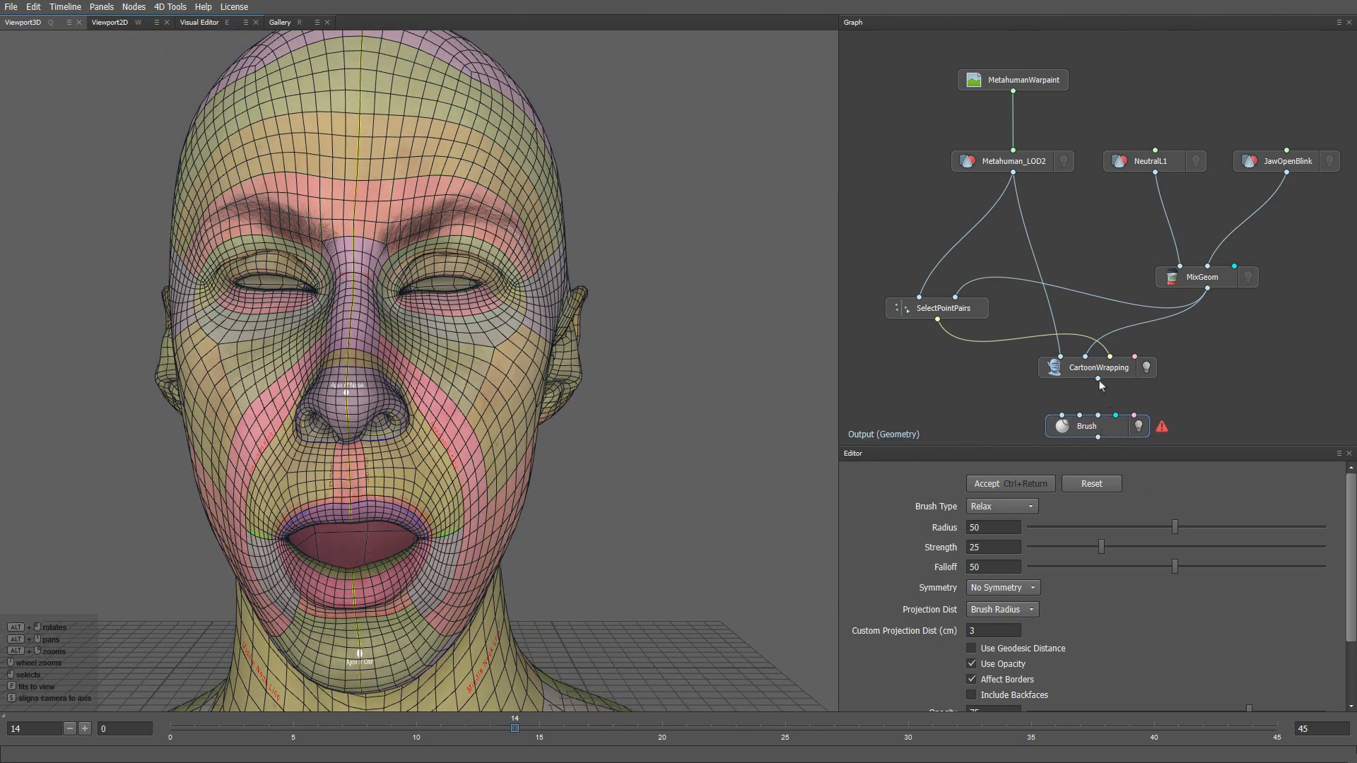
pyautogui.moveTo(1097, 379); pyautogui.dragTo(1062, 421)
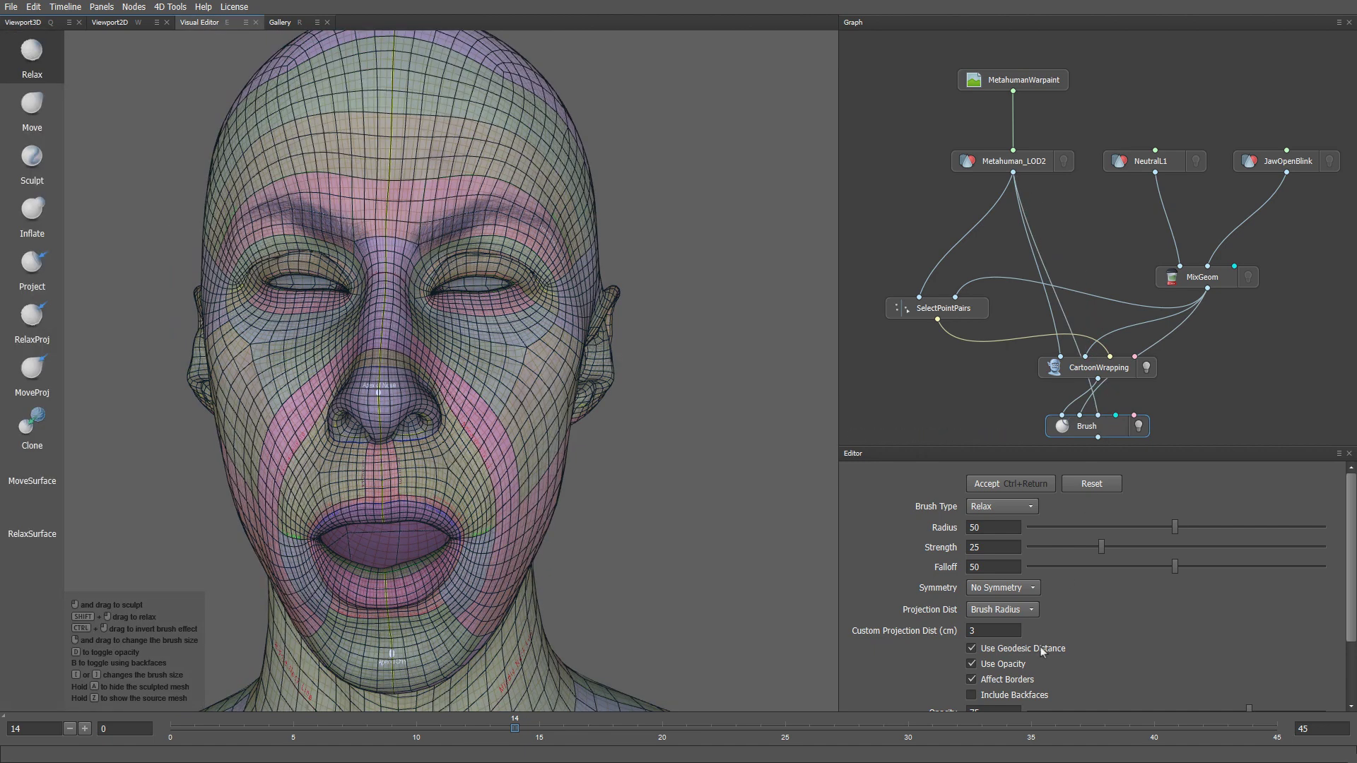
# - Set the brush symmetry to Topological and relax the character's left upper eyelid with a Relax brush of radius 12
pyautogui.click(1032, 590)
pyautogui.click(1019, 626)
pyautogui.scroll(5, 443, 432)
pyautogui.scroll(-3, 443, 433)
pyautogui.moveTo(390, 354); pyautogui.dragTo(494, 321, button='middle')
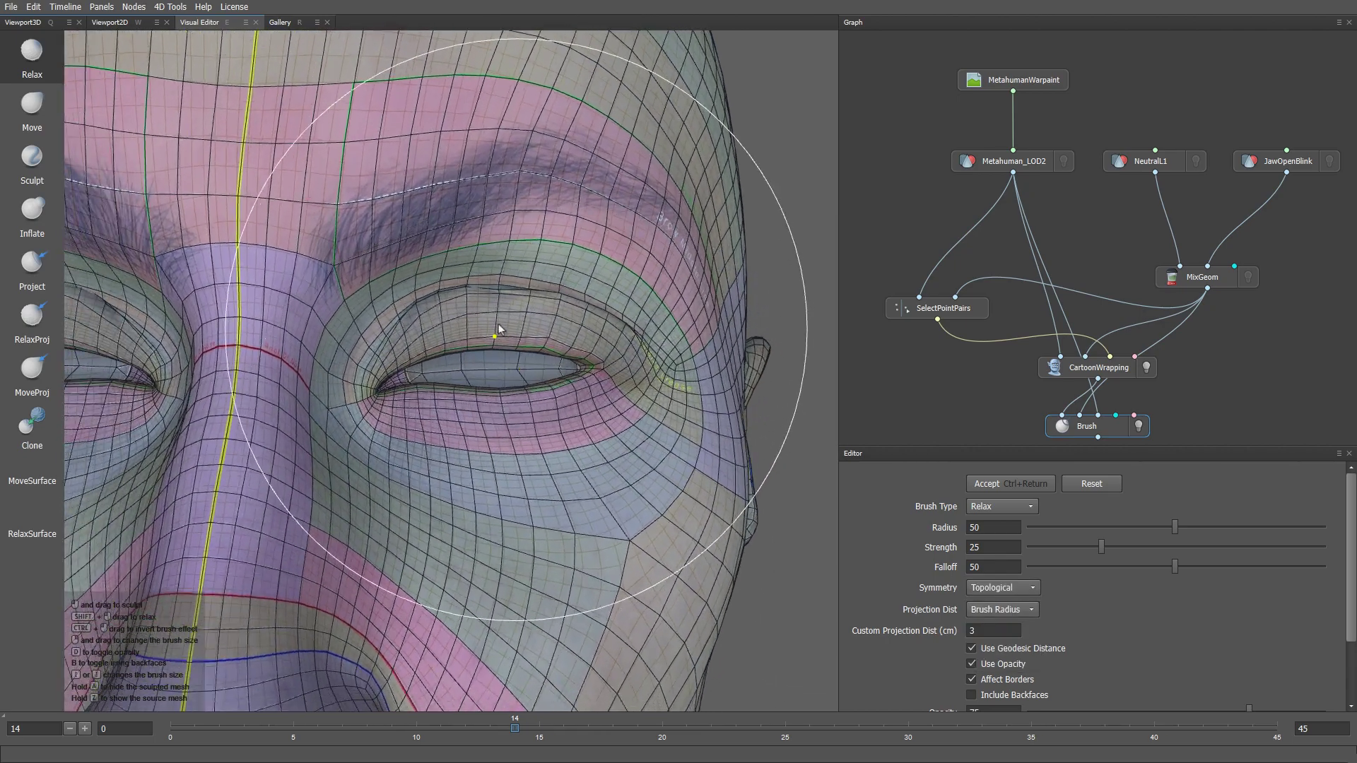
pyautogui.scroll(5, 494, 320)
pyautogui.moveTo(407, 336); pyautogui.dragTo(389, 336, button='right')
pyautogui.moveTo(388, 337)
pyautogui.mouseDown()
pyautogui.moveTo(369, 339)
pyautogui.moveTo(415, 318)
pyautogui.moveTo(454, 273)
pyautogui.moveTo(619, 292)
pyautogui.moveTo(717, 394)
pyautogui.moveTo(720, 380)
pyautogui.moveTo(709, 350)
pyautogui.moveTo(486, 345)
pyautogui.mouseUp()
pyautogui.moveTo(710, 332)
pyautogui.keyDown('alt'); pyautogui.mouseDown(button='right')
pyautogui.moveTo(685, 520)
pyautogui.moveTo(629, 562)
pyautogui.mouseUp(button='right'); pyautogui.keyUp('alt')
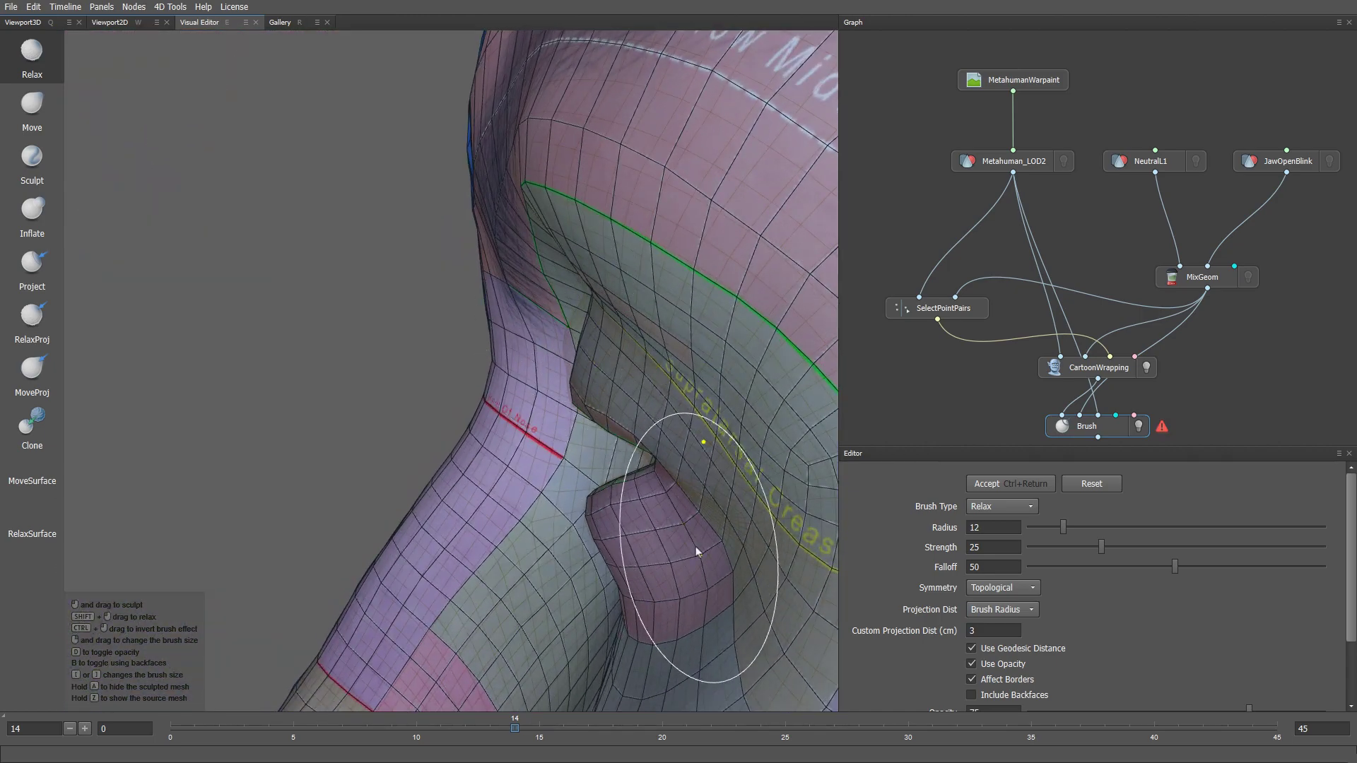
pyautogui.moveTo(716, 542)
pyautogui.keyDown('alt'); pyautogui.mouseDown()
pyautogui.moveTo(710, 311)
pyautogui.moveTo(862, 422)
pyautogui.moveTo(841, 431)
pyautogui.mouseUp(); pyautogui.keyUp('alt')
pyautogui.keyDown('alt'); pyautogui.moveTo(572, 453); pyautogui.dragTo(614, 445); pyautogui.keyUp('alt')
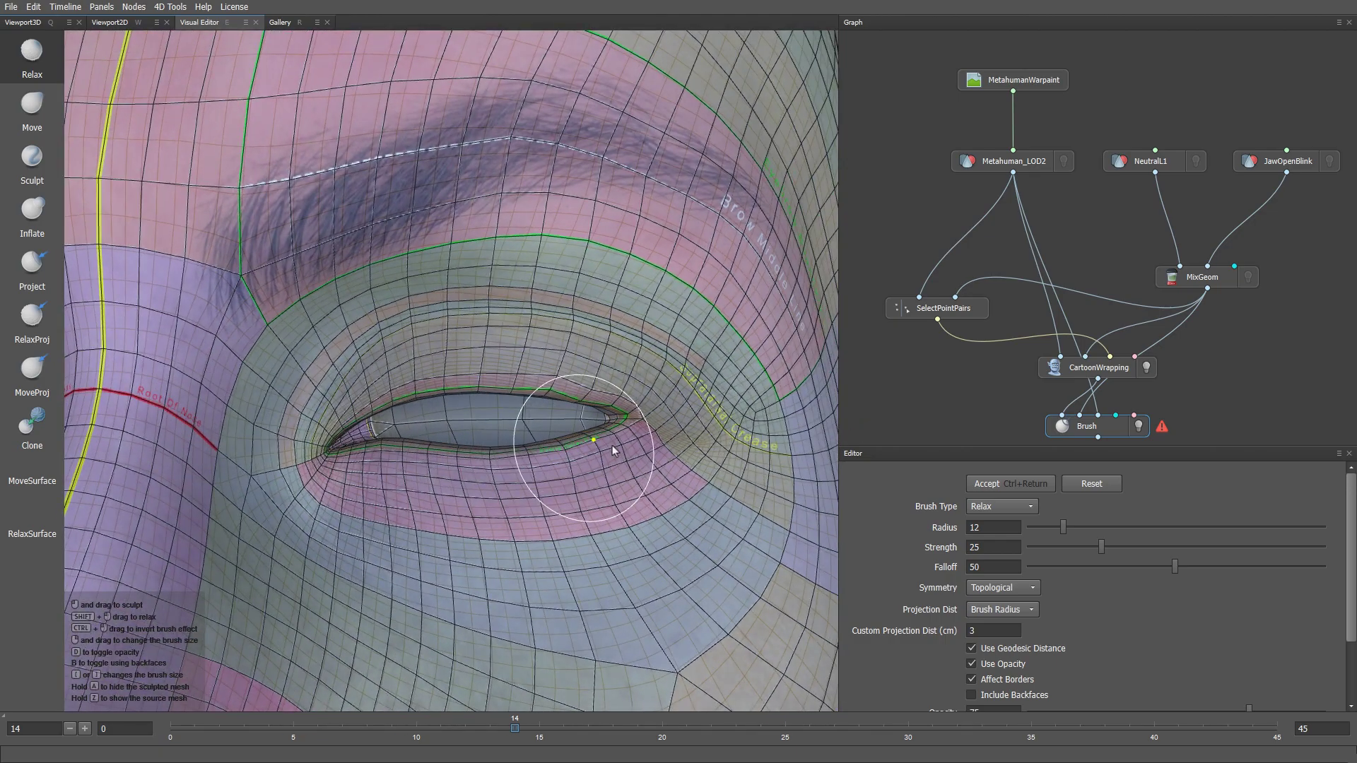
# - Smooth the character's left upper eyelid onto the target surface with the RelaxProj brush at radius 9
pyautogui.click(33, 332)
pyautogui.press('[')
pyautogui.press('[')
pyautogui.press('[')
pyautogui.moveTo(341, 398); pyautogui.dragTo(403, 368)
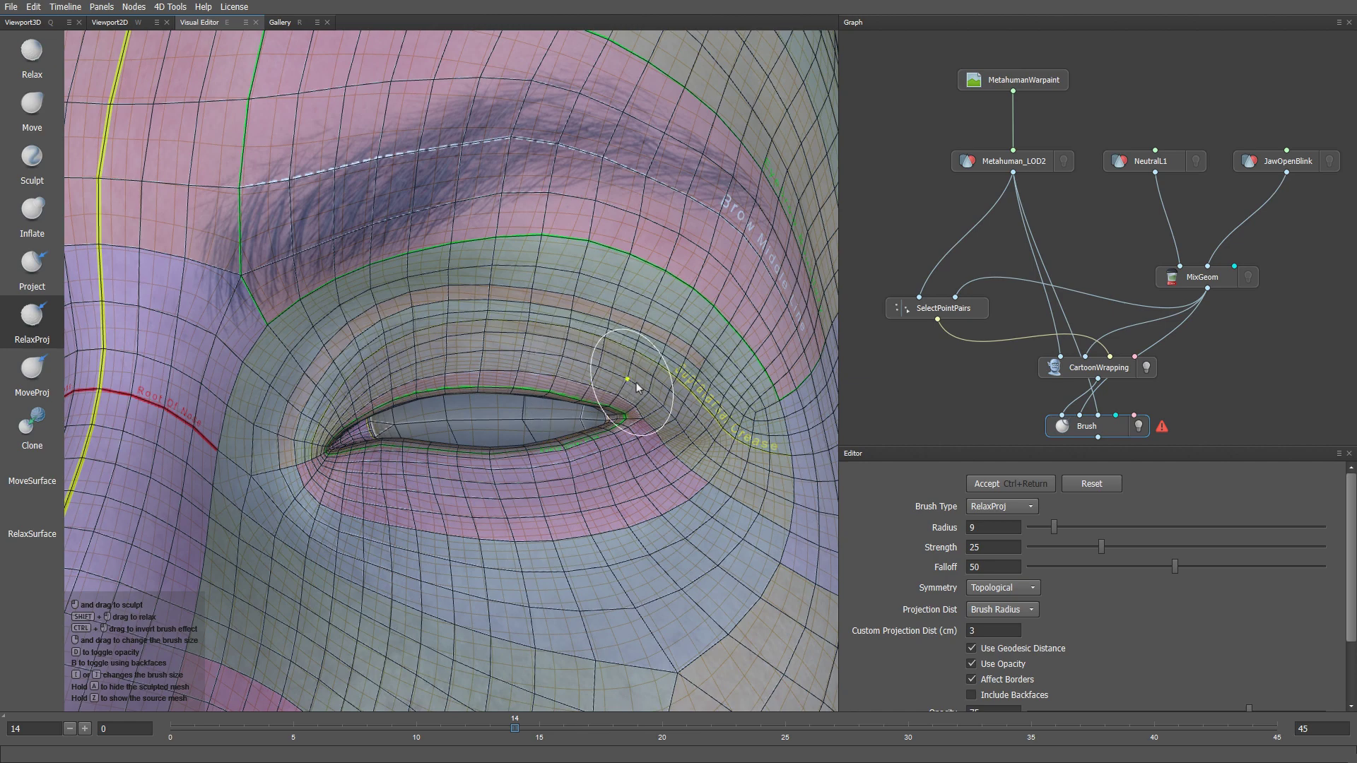
# - Switch symmetry to No Symmetry and work on the left eye's lower lid edge with the Clone brush at radius 4
pyautogui.click(1002, 588)
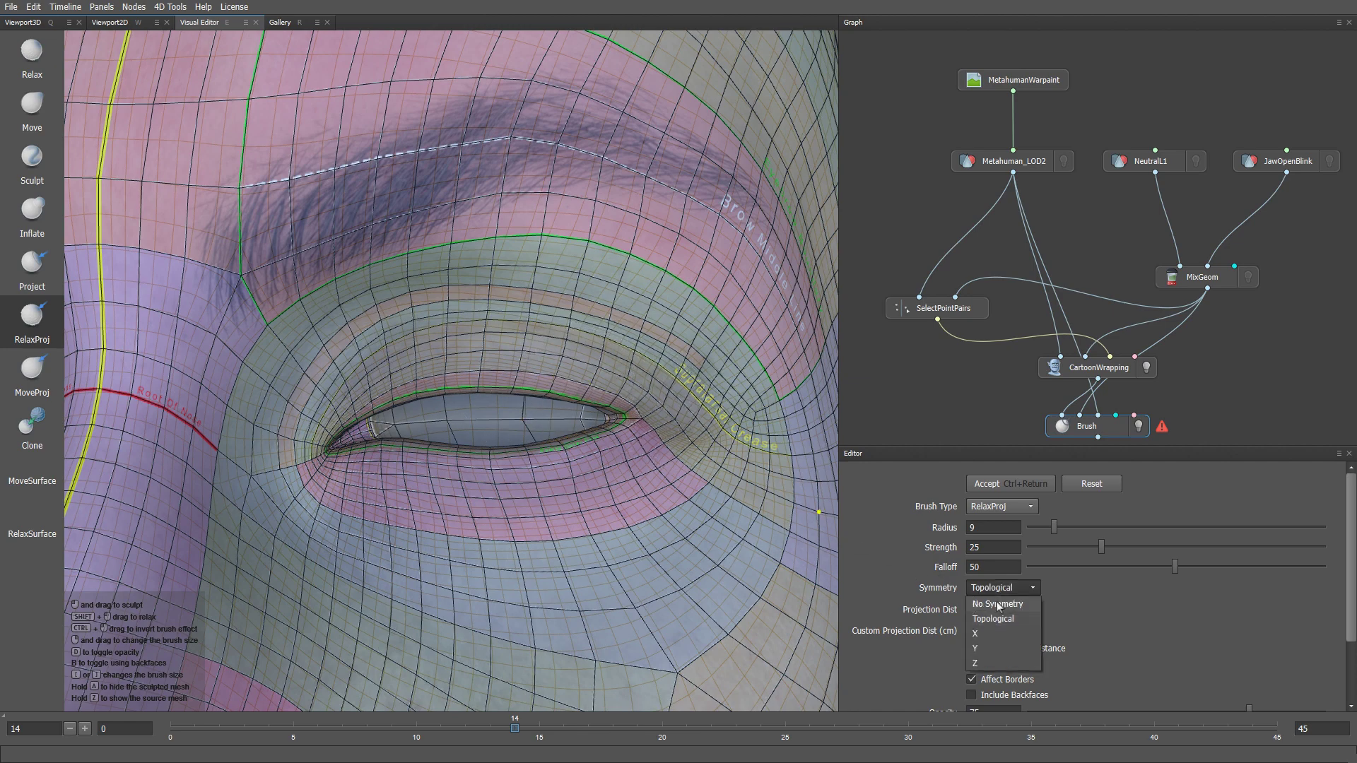
pyautogui.click(998, 603)
pyautogui.scroll(3, 304, 442)
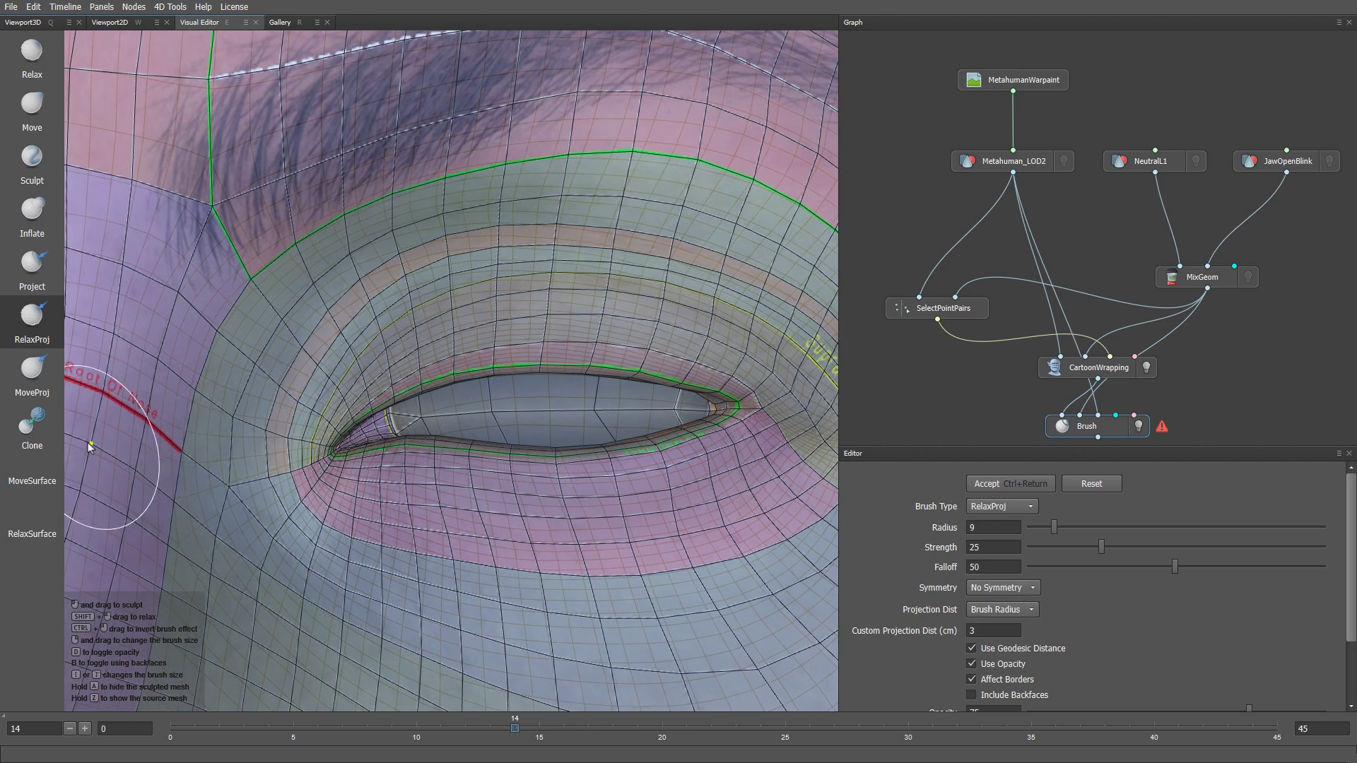
pyautogui.click(36, 427)
pyautogui.press('[')
pyautogui.press('[')
pyautogui.press('[')
pyautogui.press('[')
pyautogui.press('[')
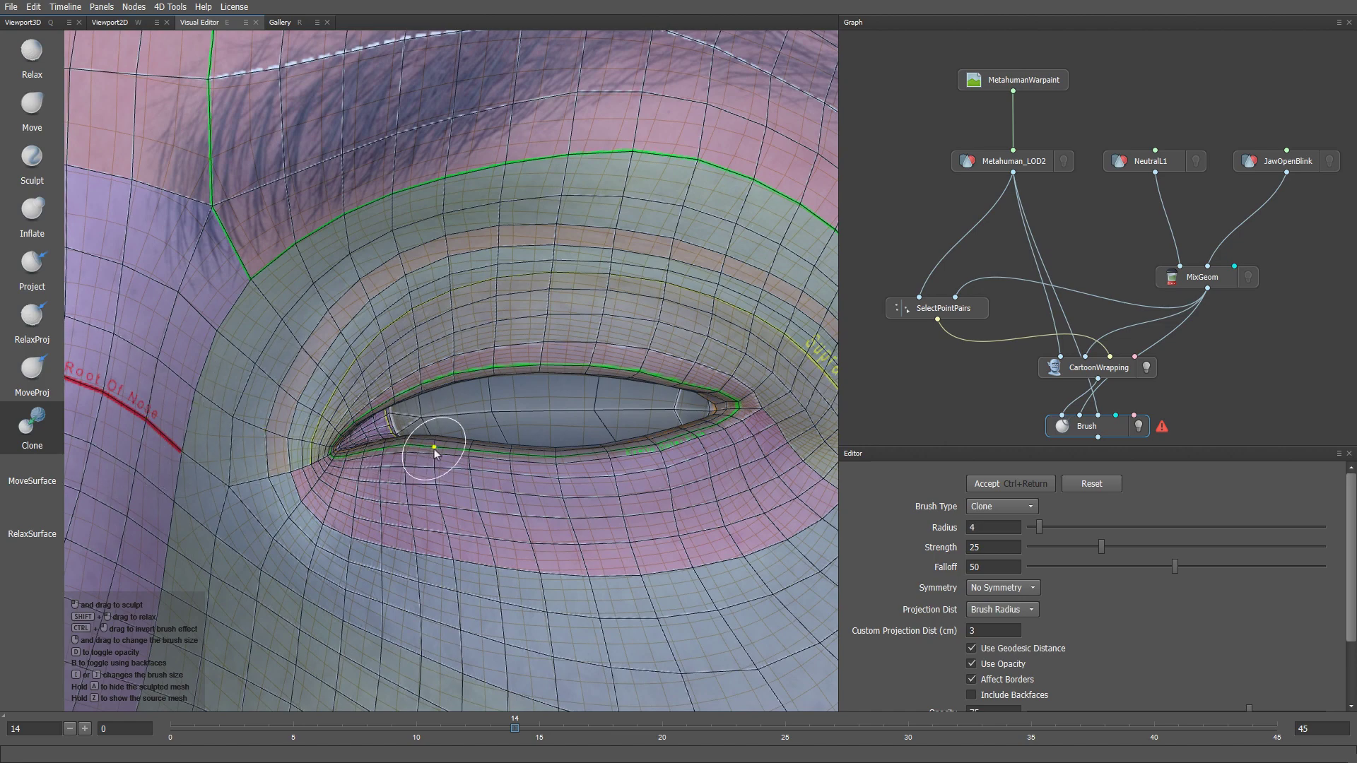
# - Relax the character's right upper eyelid with the Relax brush at radius 12
pyautogui.moveTo(747, 478)
pyautogui.keyDown('alt'); pyautogui.mouseDown()
pyautogui.moveTo(742, 436)
pyautogui.moveTo(693, 370)
pyautogui.moveTo(600, 350)
pyautogui.moveTo(478, 360)
pyautogui.moveTo(359, 421)
pyautogui.mouseUp(); pyautogui.keyUp('alt')
pyautogui.keyDown('alt'); pyautogui.moveTo(453, 537); pyautogui.dragTo(364, 425, button='right'); pyautogui.keyUp('alt')
pyautogui.keyDown('alt'); pyautogui.moveTo(364, 425); pyautogui.dragTo(765, 410, button='middle'); pyautogui.keyUp('alt')
pyautogui.scroll(3, 429, 493)
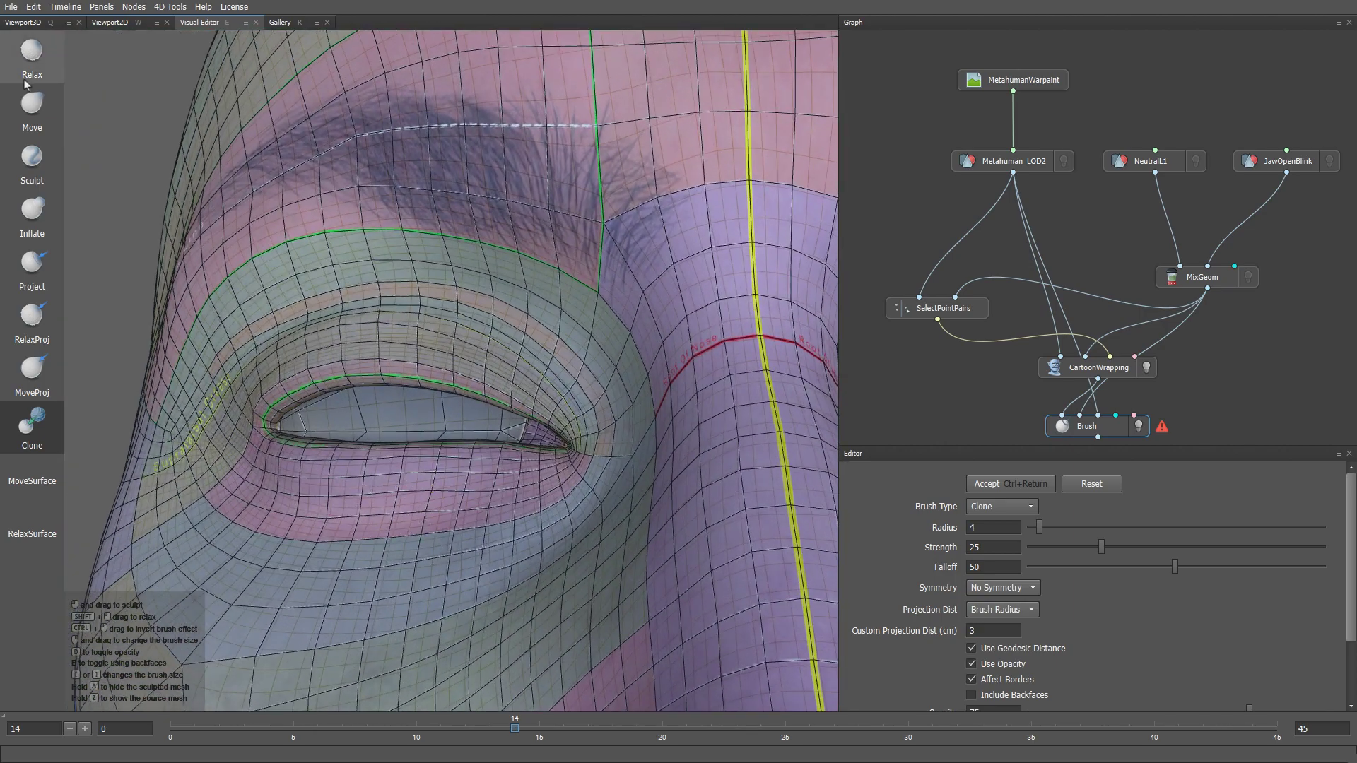
pyautogui.click(25, 68)
pyautogui.press(']')
pyautogui.press(']')
pyautogui.press(']')
pyautogui.press(']')
pyautogui.press(']')
pyautogui.press(']')
pyautogui.press(']')
pyautogui.press(']')
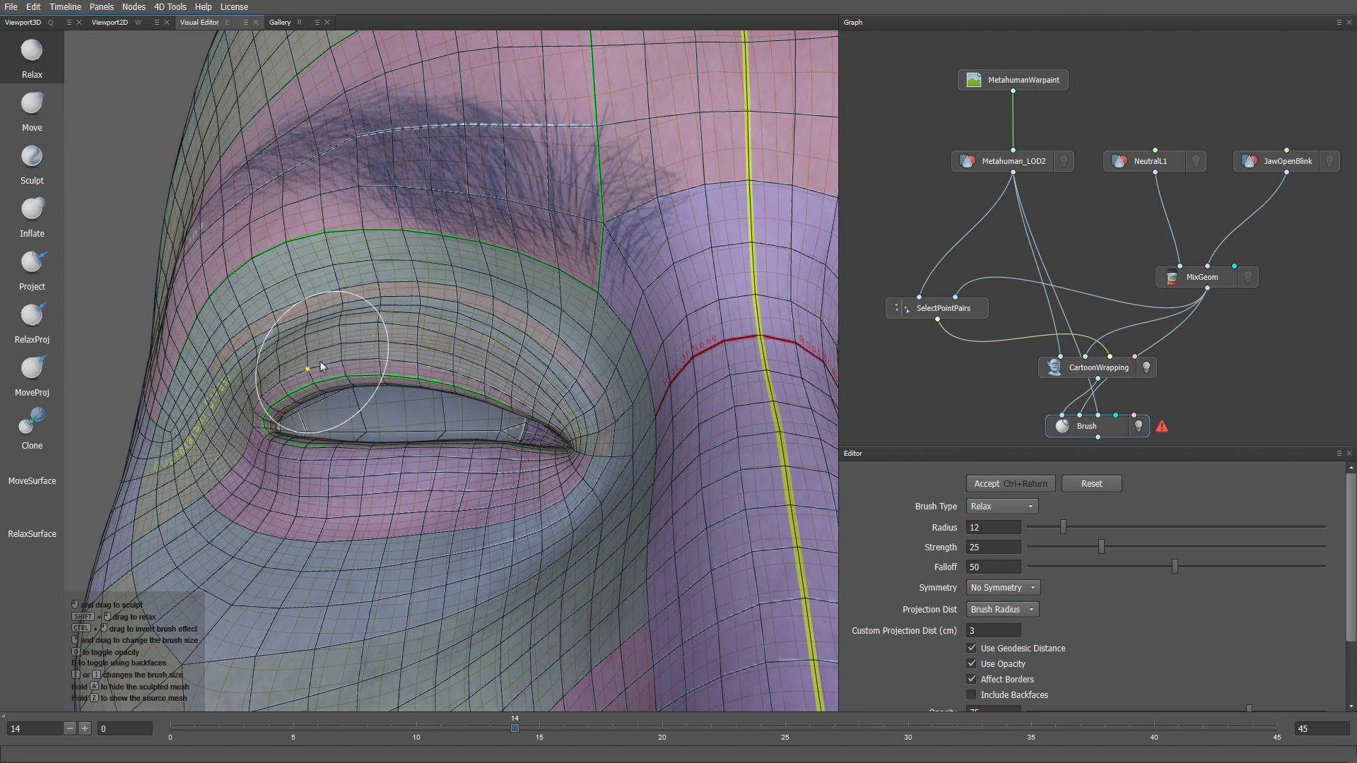
pyautogui.keyDown('alt'); pyautogui.moveTo(334, 367); pyautogui.dragTo(364, 382); pyautogui.keyUp('alt')
pyautogui.moveTo(257, 360)
pyautogui.mouseDown()
pyautogui.moveTo(421, 336)
pyautogui.moveTo(480, 357)
pyautogui.mouseUp()
# - Smooth the character's right upper eyelid onto the target surface with the RelaxProj brush at radius 8
pyautogui.click(33, 323)
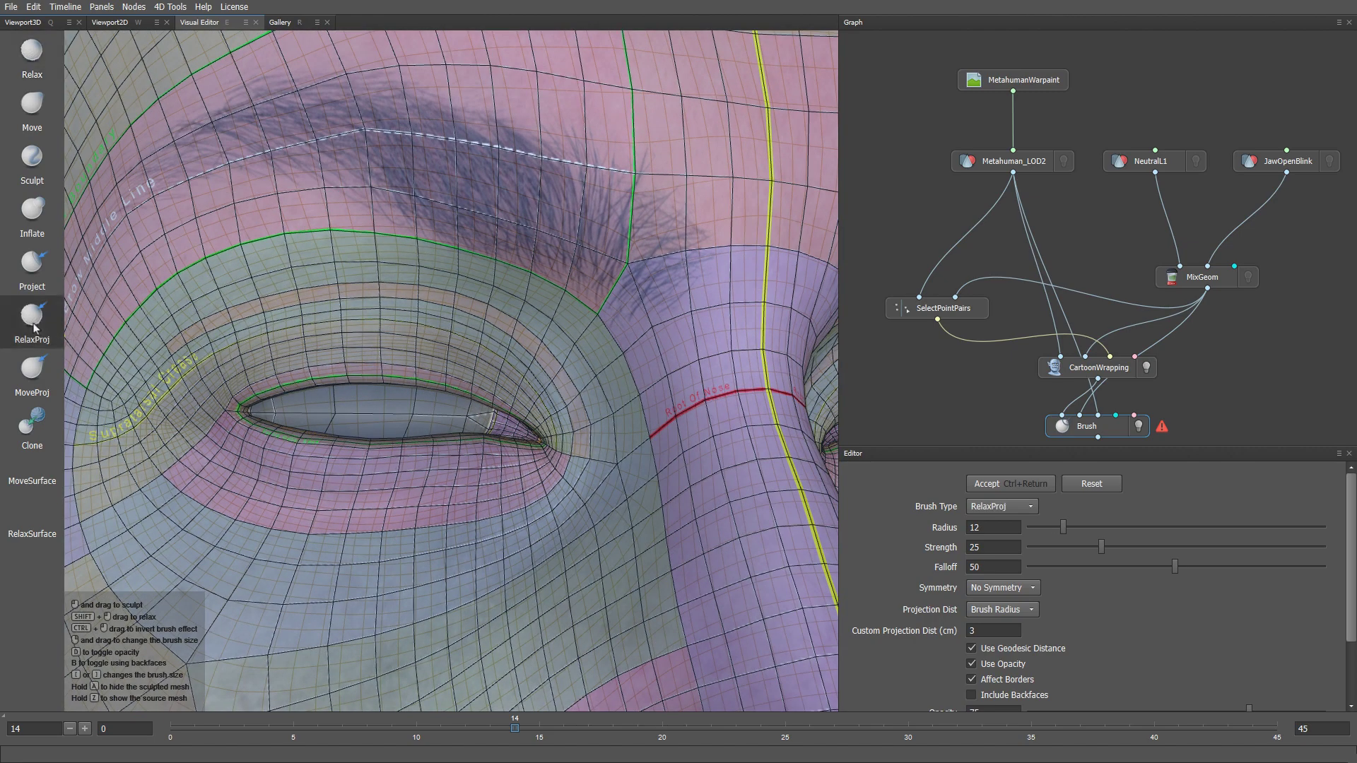
pyautogui.press('[')
pyautogui.press('[')
pyautogui.press('[')
pyautogui.press('[')
pyautogui.moveTo(247, 359)
pyautogui.mouseDown()
pyautogui.moveTo(348, 335)
pyautogui.moveTo(474, 346)
pyautogui.moveTo(228, 354)
pyautogui.mouseUp()
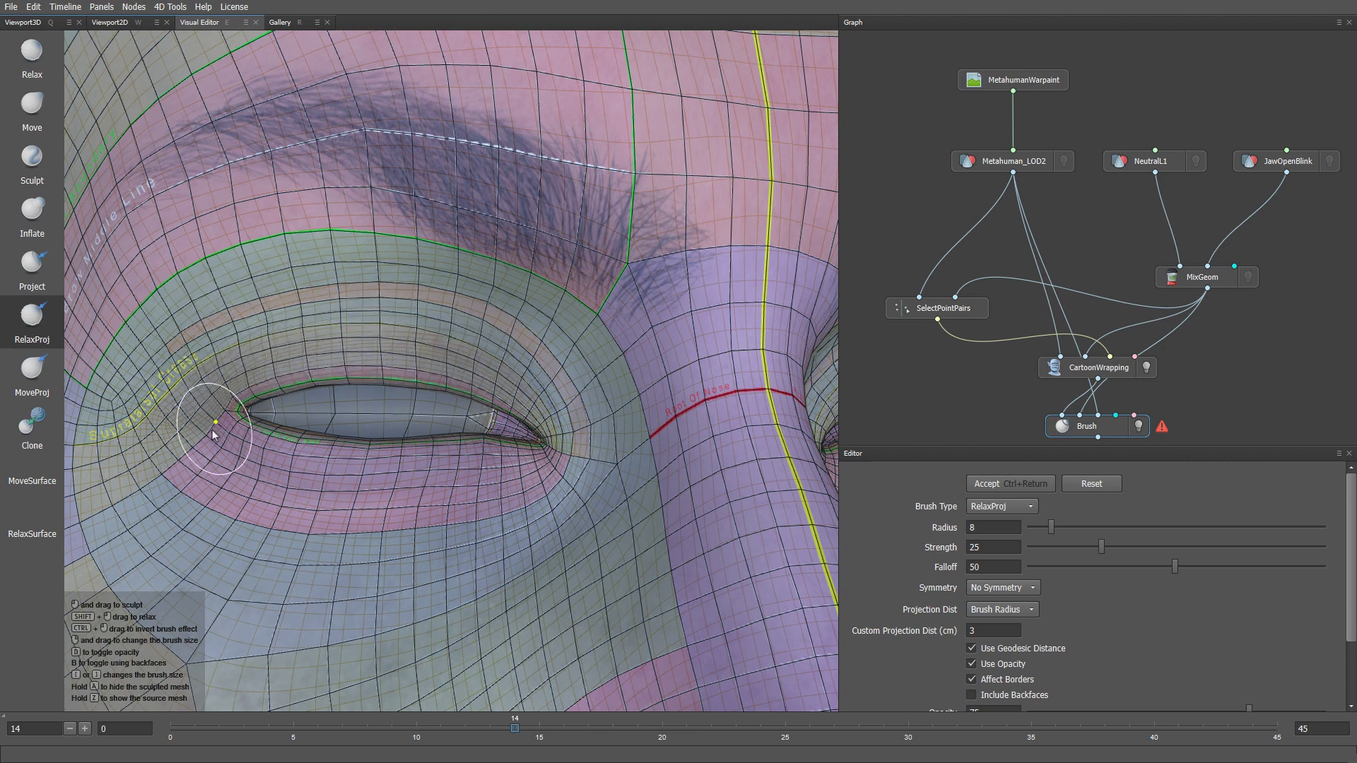
# - Work on the character's right eye's lower lid edge with the Clone brush at radius 4
pyautogui.click(56, 434)
pyautogui.press('[')
pyautogui.press('[')
pyautogui.scroll(2, 305, 444)
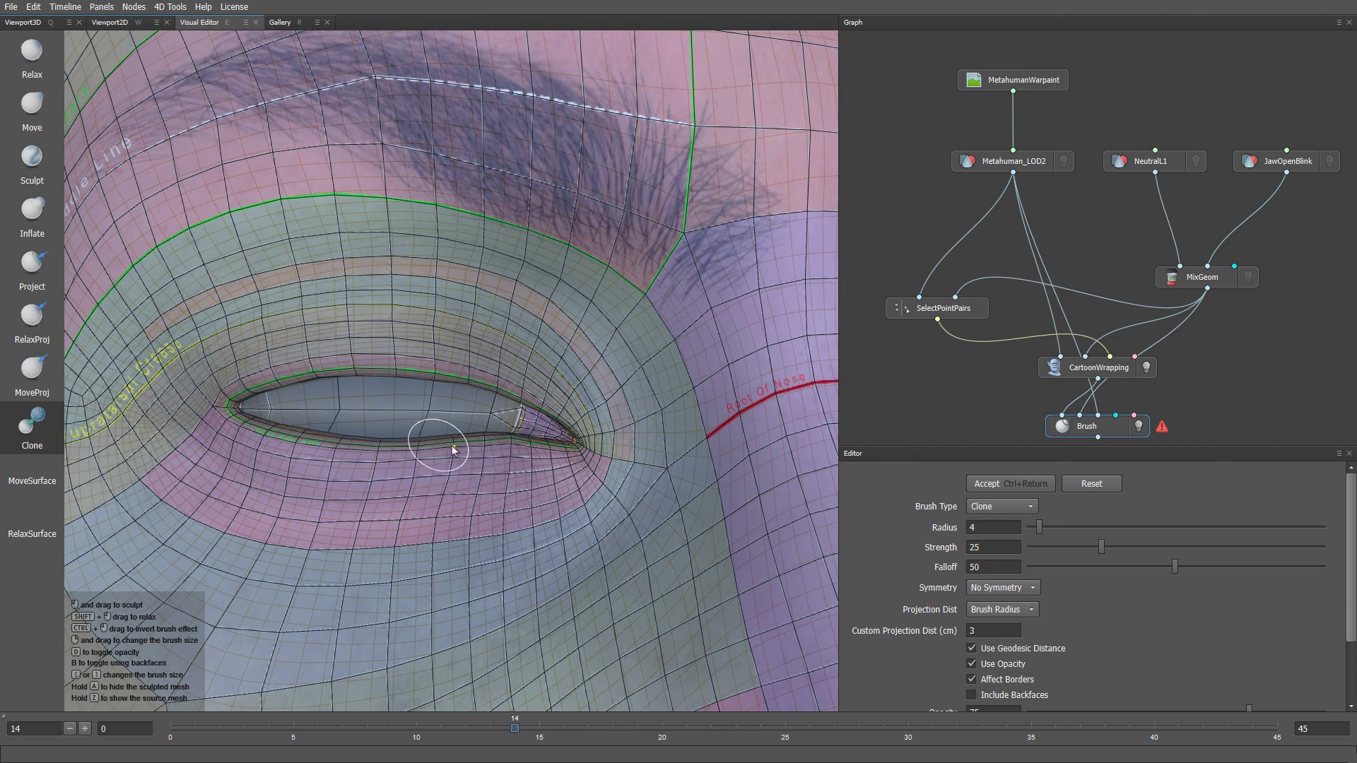
pyautogui.scroll(1, 533, 475)
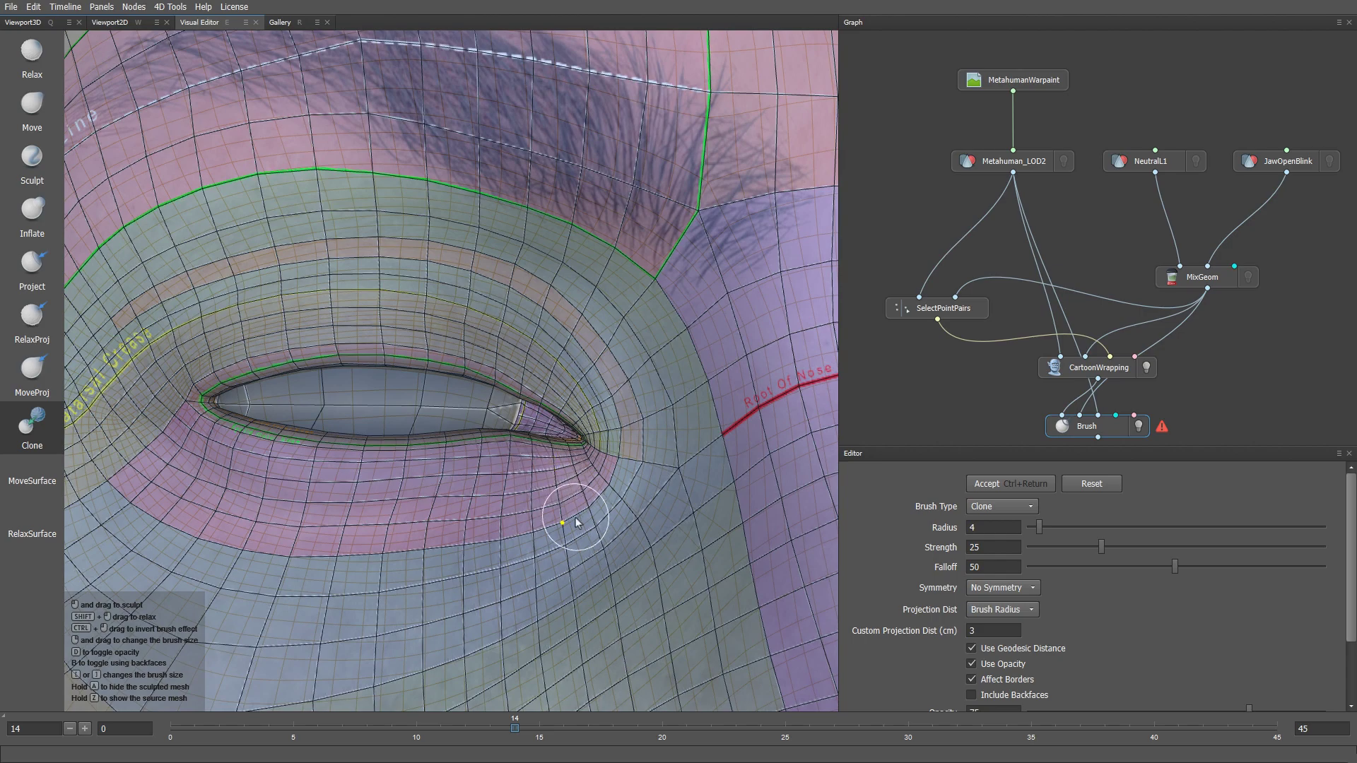
# - Smooth the character's left mouth corner onto the target surface with the RelaxProj brush at radius 16
pyautogui.keyDown('alt'); pyautogui.moveTo(575, 518); pyautogui.dragTo(561, 429, button='right'); pyautogui.keyUp('alt')
pyautogui.scroll(-5, 562, 432)
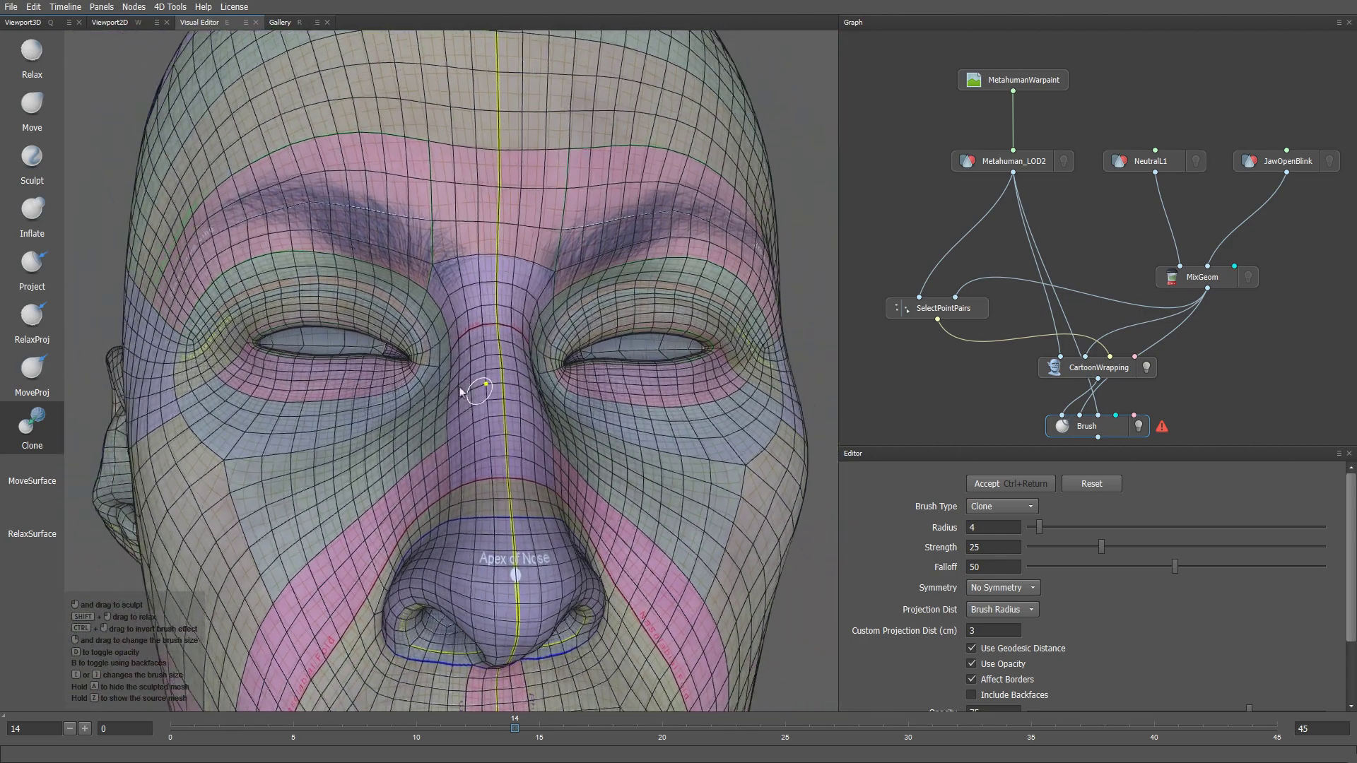
pyautogui.keyDown('alt'); pyautogui.moveTo(589, 558); pyautogui.dragTo(506, 151, button='middle'); pyautogui.keyUp('alt')
pyautogui.keyDown('alt'); pyautogui.moveTo(654, 374); pyautogui.dragTo(651, 506, button='right'); pyautogui.keyUp('alt')
pyautogui.keyDown('alt'); pyautogui.moveTo(650, 506); pyautogui.dragTo(463, 505, button='middle'); pyautogui.keyUp('alt')
pyautogui.scroll(5, 464, 504)
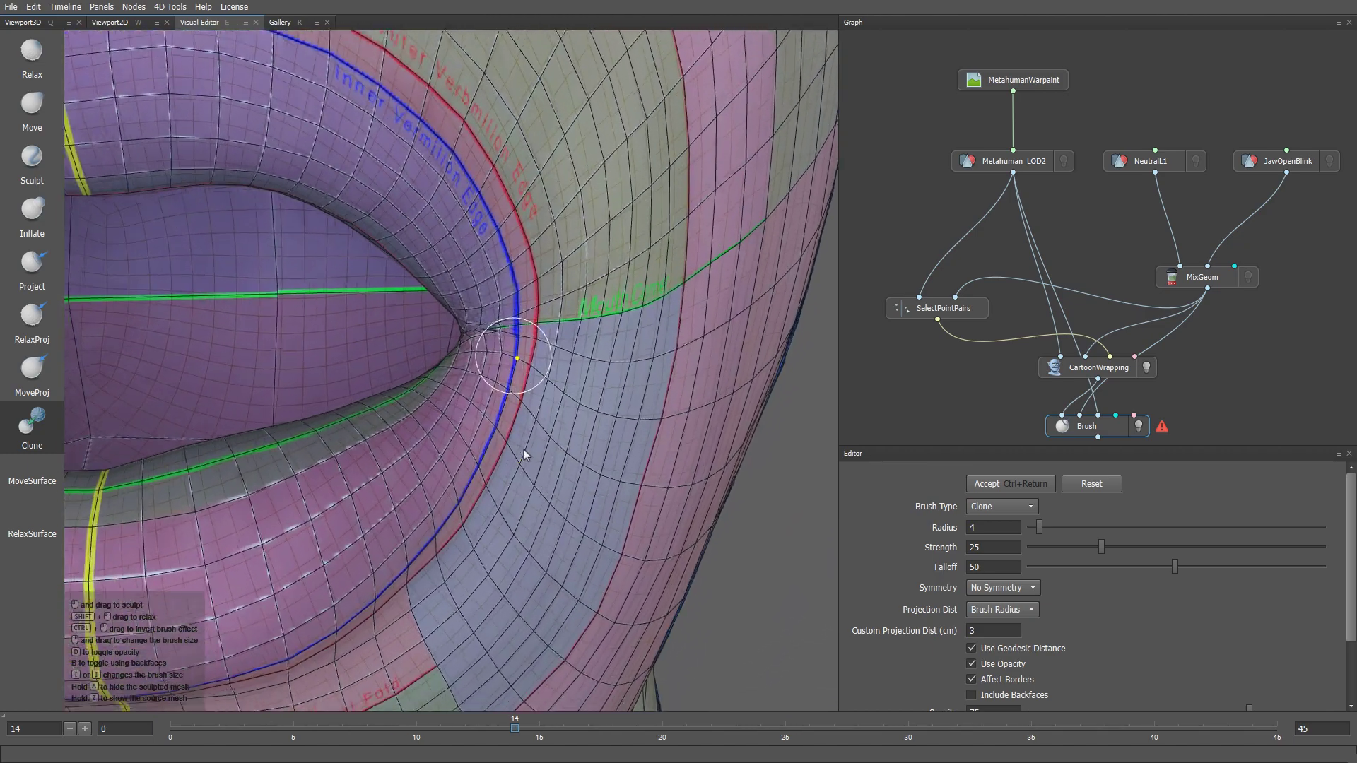
pyautogui.click(31, 315)
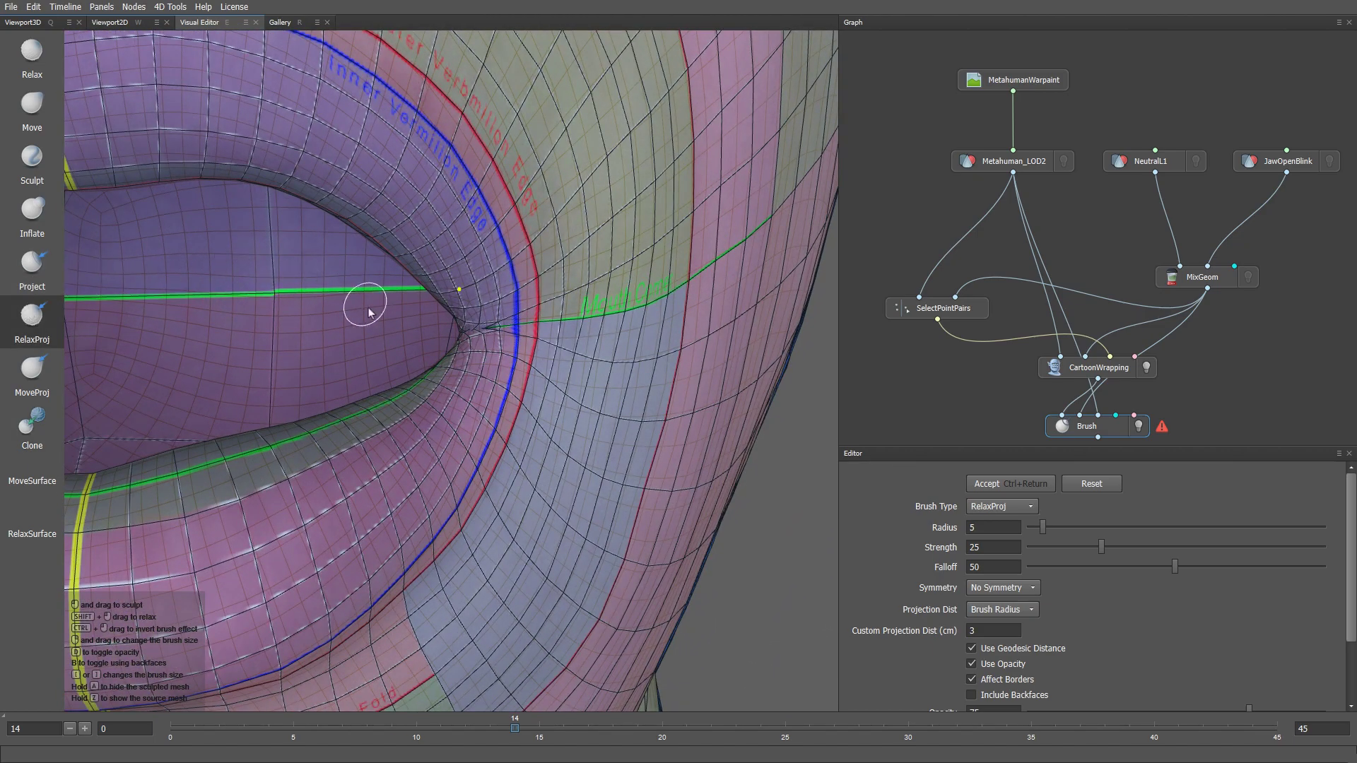
pyautogui.press(']')
pyautogui.press(']')
pyautogui.press(']')
pyautogui.moveTo(477, 332)
pyautogui.mouseDown()
pyautogui.moveTo(506, 354)
pyautogui.moveTo(483, 328)
pyautogui.mouseUp()
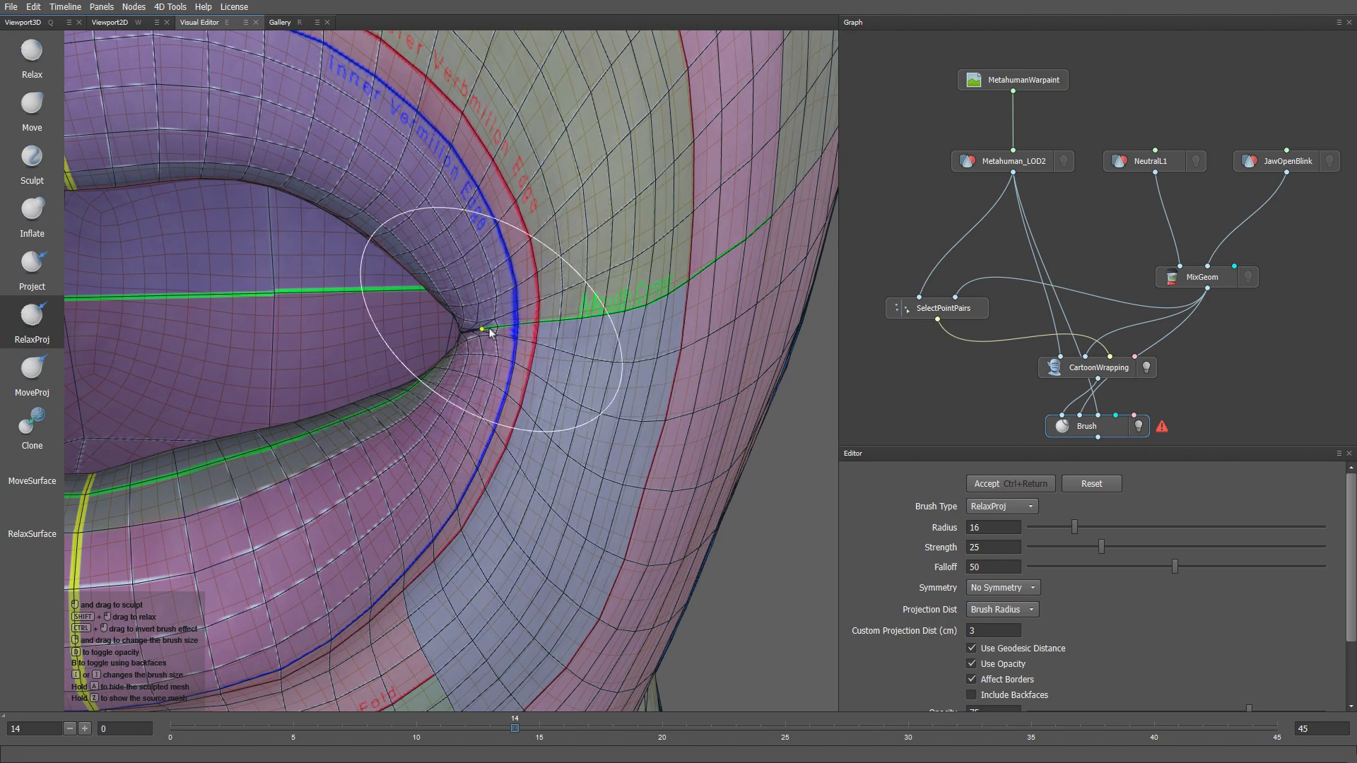
# - Smooth the inner side of the character's left mouth corner with the RelaxProj brush at radius 16
pyautogui.scroll(2, 489, 336)
pyautogui.keyDown('alt'); pyautogui.moveTo(511, 422); pyautogui.dragTo(700, 417); pyautogui.keyUp('alt')
pyautogui.moveTo(403, 314)
pyautogui.mouseDown()
pyautogui.moveTo(417, 354)
pyautogui.moveTo(367, 324)
pyautogui.moveTo(409, 337)
pyautogui.moveTo(393, 318)
pyautogui.moveTo(424, 338)
pyautogui.moveTo(406, 322)
pyautogui.moveTo(397, 336)
pyautogui.moveTo(461, 330)
pyautogui.mouseUp()
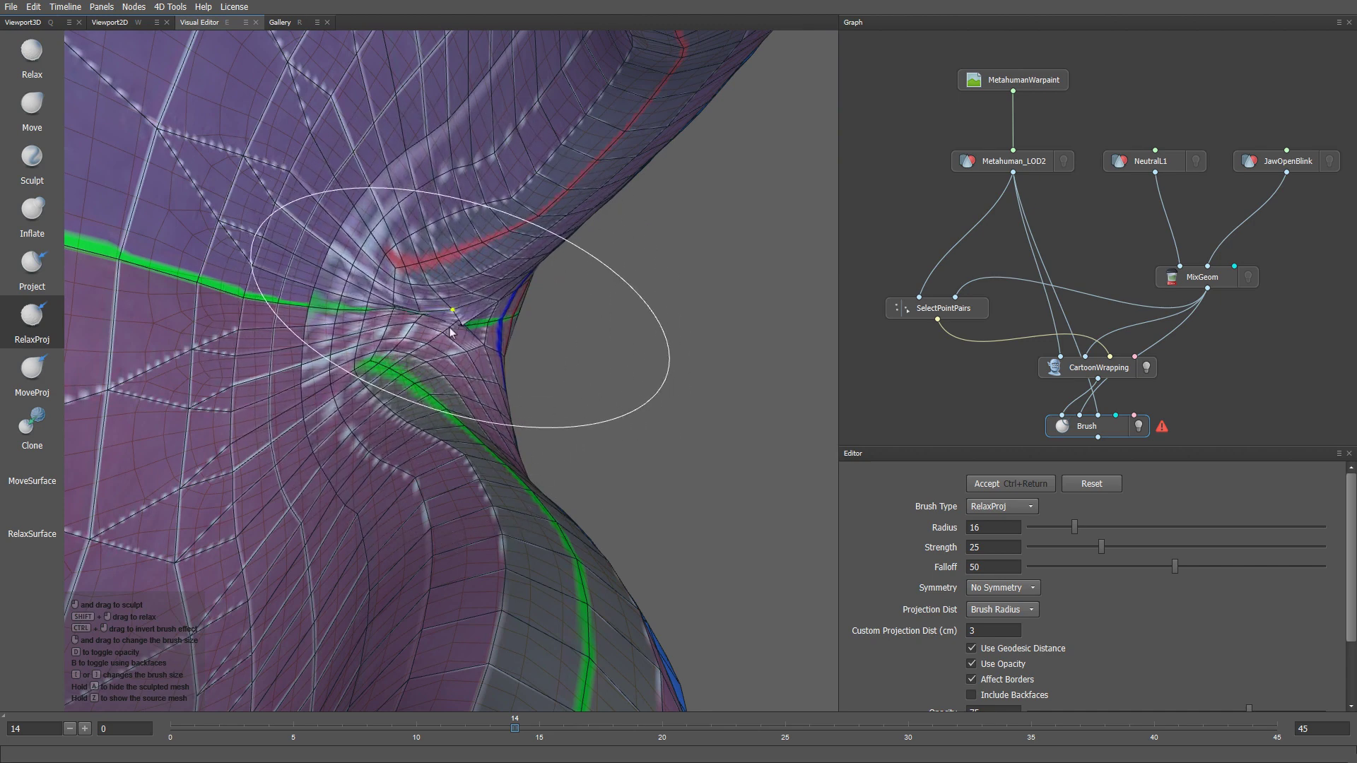
pyautogui.moveTo(446, 333)
pyautogui.mouseDown()
pyautogui.moveTo(441, 360)
pyautogui.moveTo(424, 308)
pyautogui.moveTo(420, 331)
pyautogui.moveTo(406, 325)
pyautogui.mouseUp()
# - Refine the inside of the character's right mouth corner with the RelaxProj and MoveProj brushes at radius 16
pyautogui.moveTo(472, 414)
pyautogui.keyDown('alt'); pyautogui.mouseDown(button='right')
pyautogui.moveTo(388, 437)
pyautogui.moveTo(304, 433)
pyautogui.mouseUp(button='right'); pyautogui.keyUp('alt')
pyautogui.keyDown('alt'); pyautogui.moveTo(304, 433); pyautogui.dragTo(320, 376); pyautogui.keyUp('alt')
pyautogui.keyDown('alt'); pyautogui.moveTo(321, 375); pyautogui.dragTo(276, 545, button='right'); pyautogui.keyUp('alt')
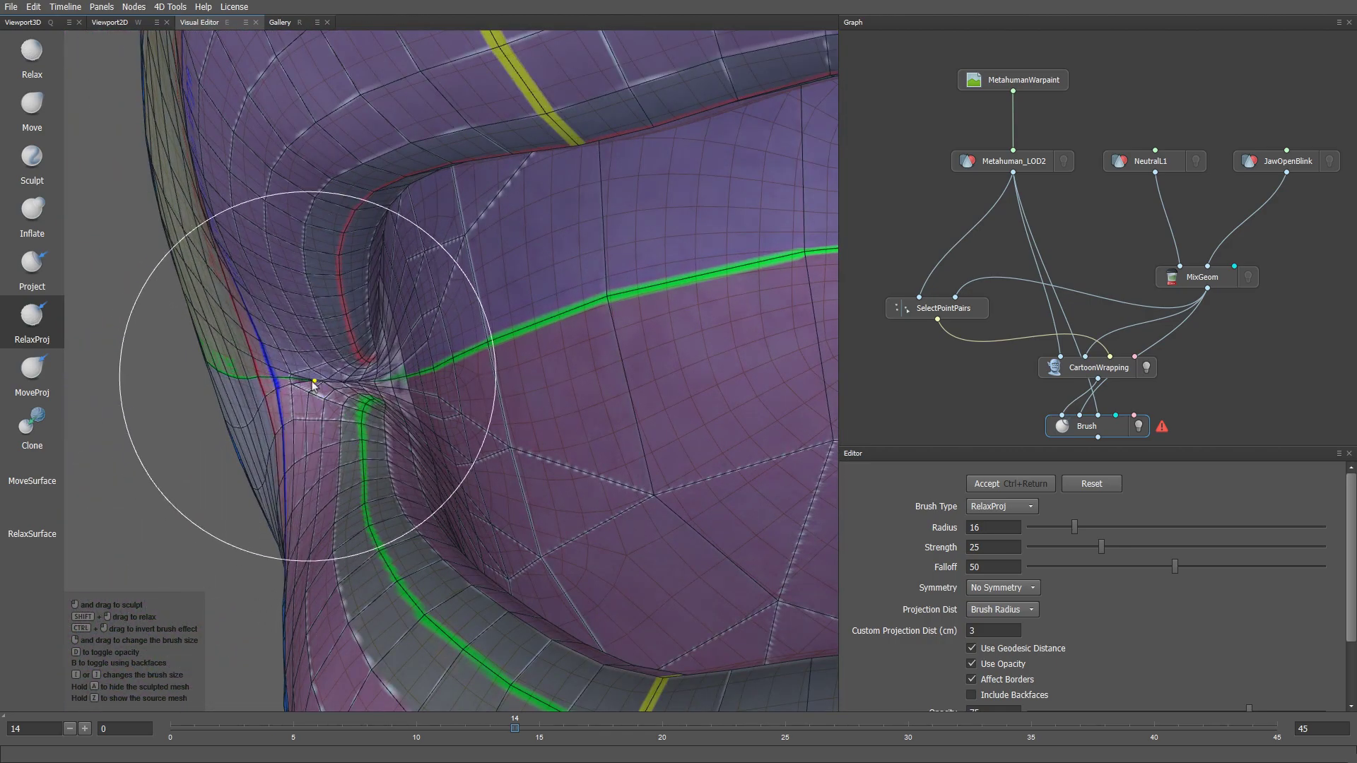
pyautogui.moveTo(313, 385)
pyautogui.keyDown('alt'); pyautogui.mouseDown()
pyautogui.moveTo(454, 398)
pyautogui.moveTo(374, 375)
pyautogui.moveTo(422, 398)
pyautogui.moveTo(388, 333)
pyautogui.moveTo(398, 388)
pyautogui.moveTo(398, 373)
pyautogui.mouseUp(); pyautogui.keyUp('alt')
pyautogui.click(44, 375)
pyautogui.keyDown('alt'); pyautogui.moveTo(438, 468); pyautogui.dragTo(431, 429); pyautogui.keyUp('alt')
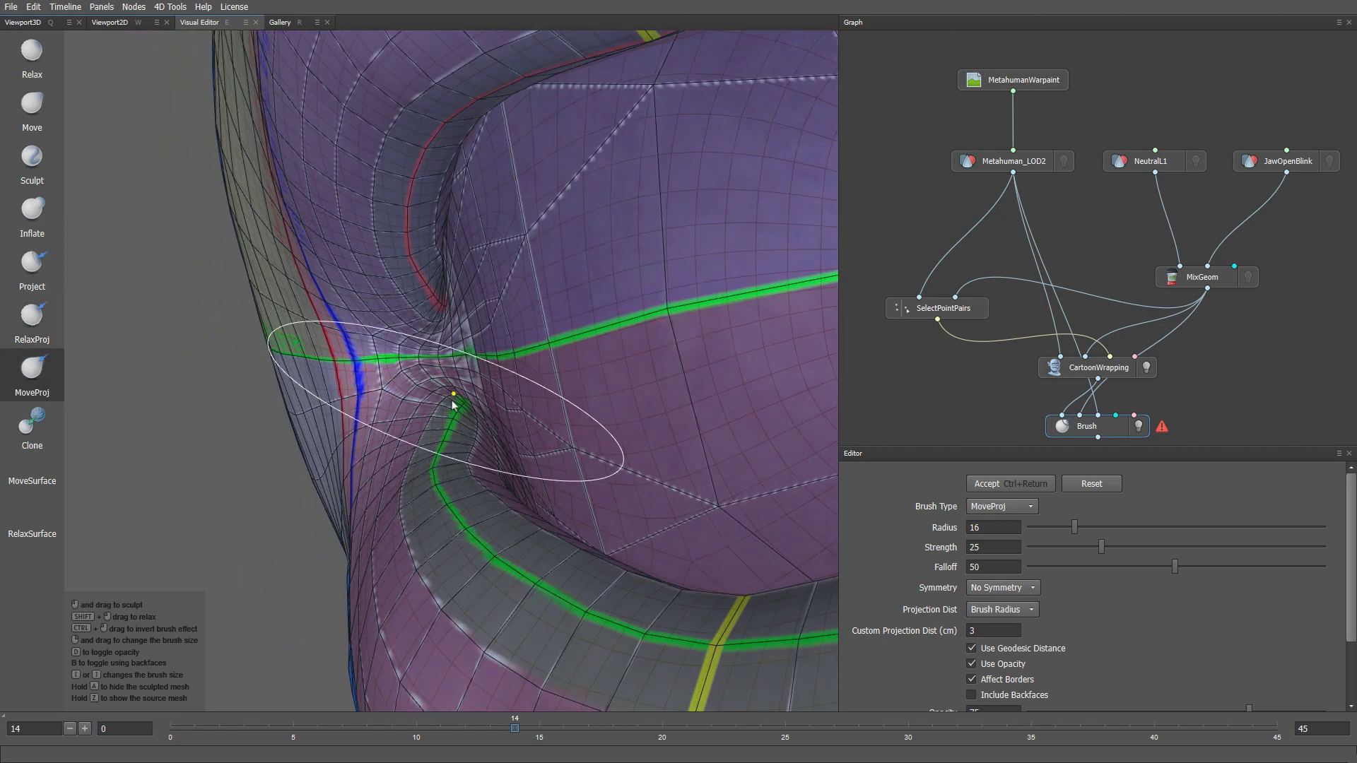
pyautogui.keyDown('alt'); pyautogui.moveTo(462, 488); pyautogui.dragTo(460, 334, button='right'); pyautogui.keyUp('alt')
# - Adjust the inside of the character's left mouth corner with the MoveProj brush and accept the brush edits
pyautogui.keyDown('alt'); pyautogui.moveTo(406, 438); pyautogui.dragTo(770, 452); pyautogui.keyUp('alt')
pyautogui.keyDown('alt'); pyautogui.moveTo(771, 456); pyautogui.dragTo(283, 400, button='middle'); pyautogui.keyUp('alt')
pyautogui.keyDown('alt'); pyautogui.moveTo(460, 372); pyautogui.dragTo(472, 487, button='right'); pyautogui.keyUp('alt')
pyautogui.keyDown('alt'); pyautogui.moveTo(408, 393); pyautogui.dragTo(470, 388); pyautogui.keyUp('alt')
pyautogui.moveTo(537, 449)
pyautogui.keyDown('alt'); pyautogui.mouseDown()
pyautogui.moveTo(492, 459)
pyautogui.moveTo(425, 431)
pyautogui.mouseUp(); pyautogui.keyUp('alt')
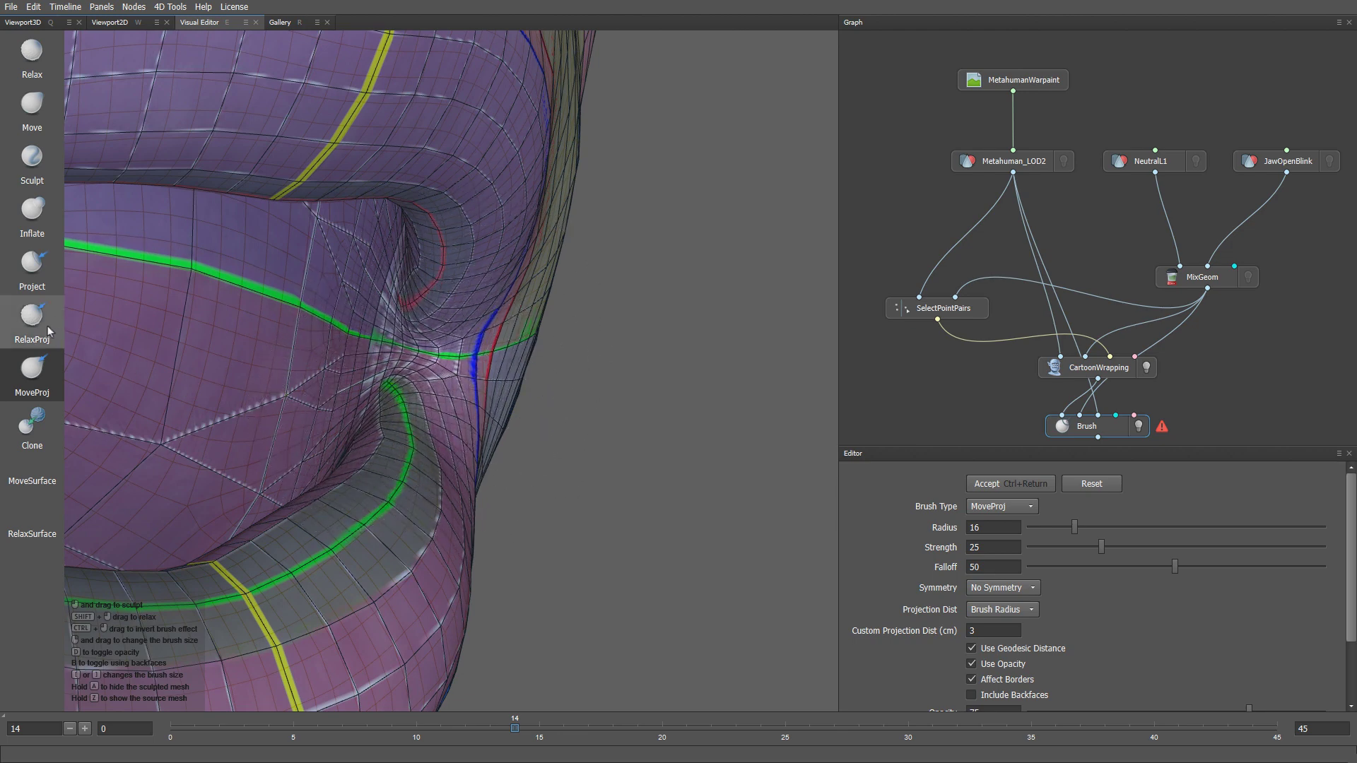
pyautogui.moveTo(424, 438)
pyautogui.keyDown('alt'); pyautogui.mouseDown()
pyautogui.moveTo(439, 335)
pyautogui.moveTo(333, 384)
pyautogui.moveTo(430, 415)
pyautogui.moveTo(467, 364)
pyautogui.moveTo(500, 387)
pyautogui.mouseUp(); pyautogui.keyUp('alt')
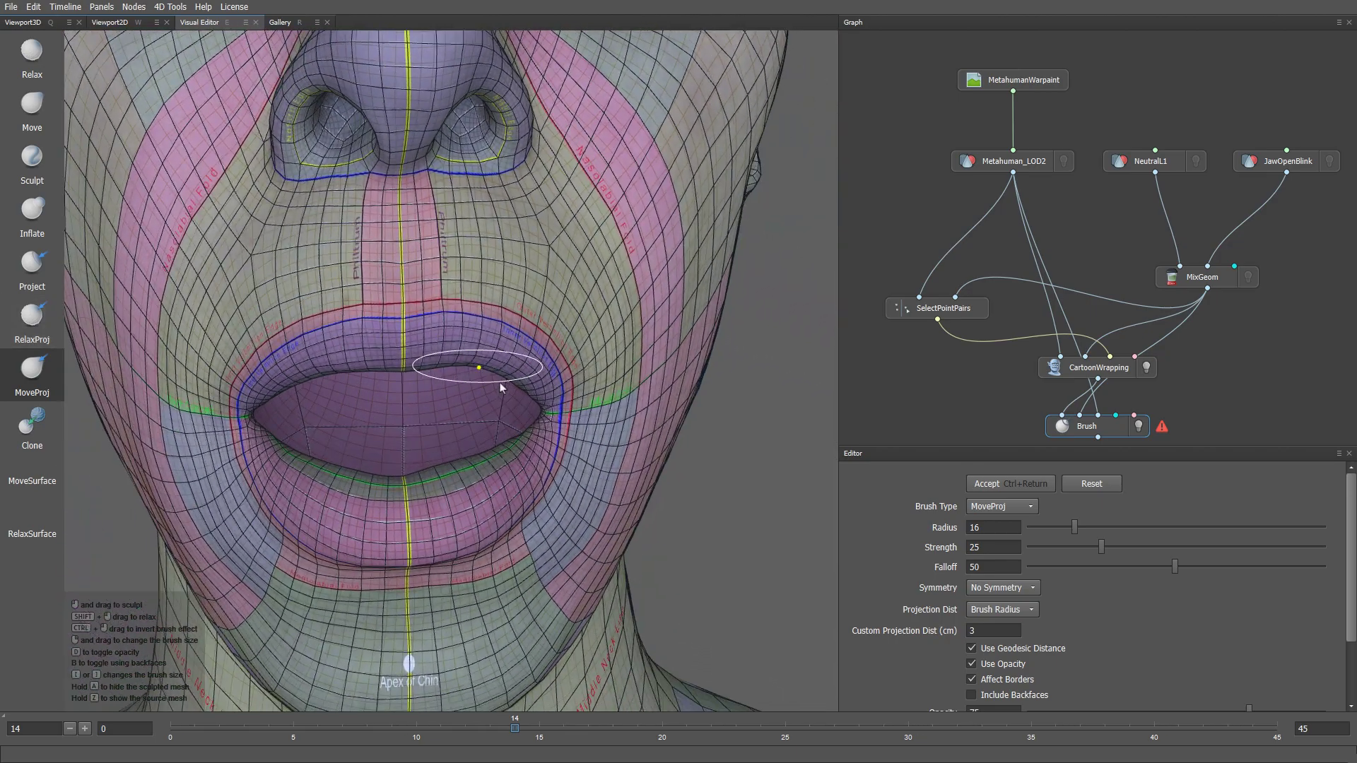
pyautogui.click(986, 485)
# - Add a StickToSurface node below the Brush node and switch to the 3D viewport
pyautogui.moveTo(1183, 405); pyautogui.dragTo(1187, 275, button='middle')
pyautogui.press('Tab')
pyautogui.write('stick')
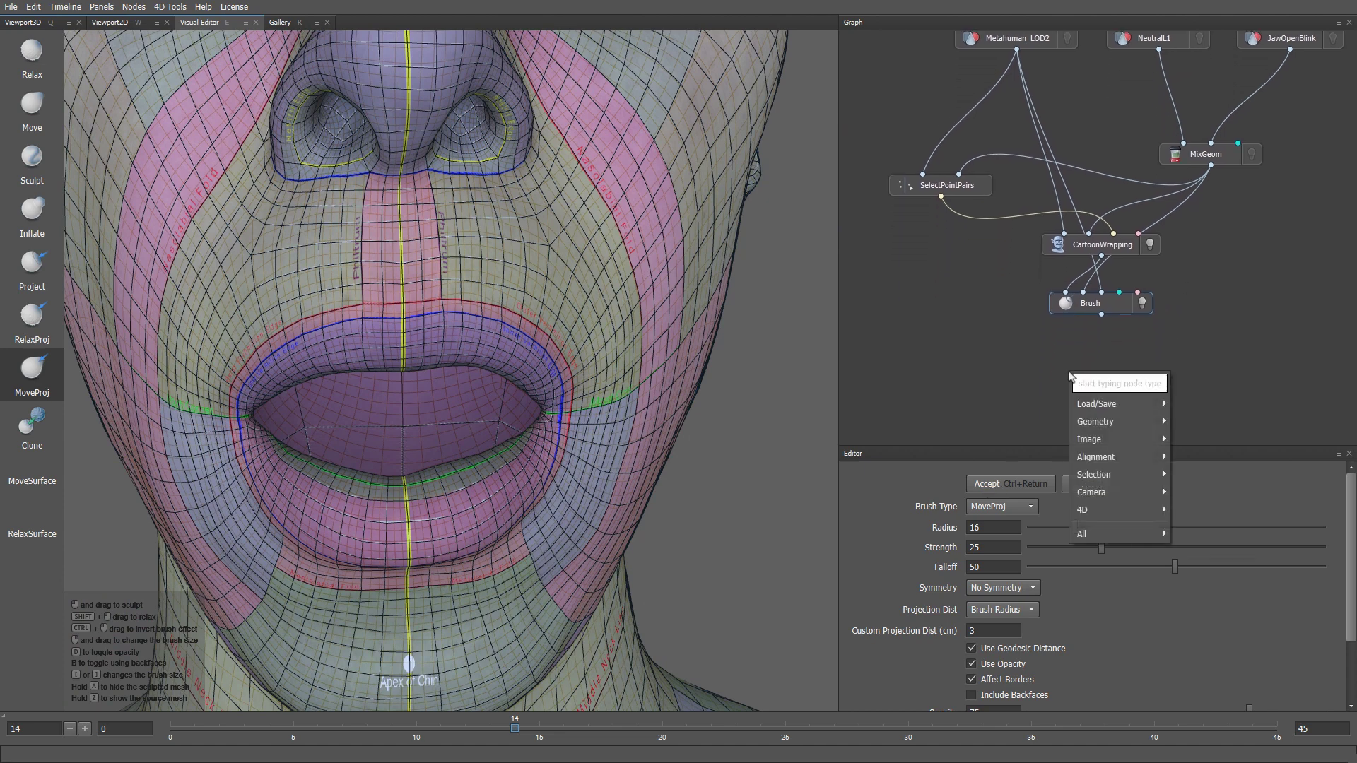
pyautogui.press('Down')
pyautogui.press('Return')
pyautogui.moveTo(1072, 373); pyautogui.dragTo(1103, 368)
pyautogui.press('q')
pyautogui.keyDown('alt'); pyautogui.moveTo(710, 446); pyautogui.dragTo(680, 495); pyautogui.keyUp('alt')
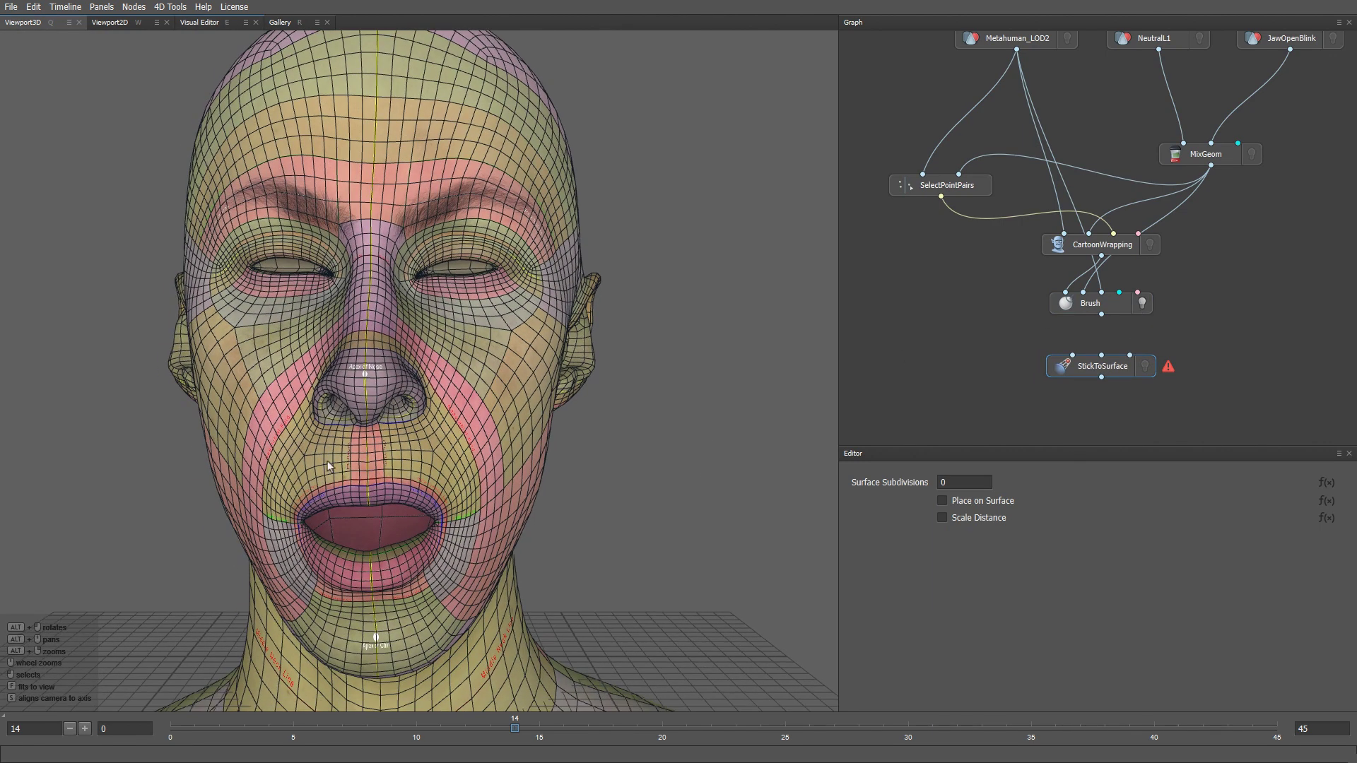
# - Connect the Brush, MixGeom and FACS_009 outputs, in that order, to StickToSurface's three inputs and display its result
pyautogui.moveTo(1101, 315); pyautogui.dragTo(1072, 356)
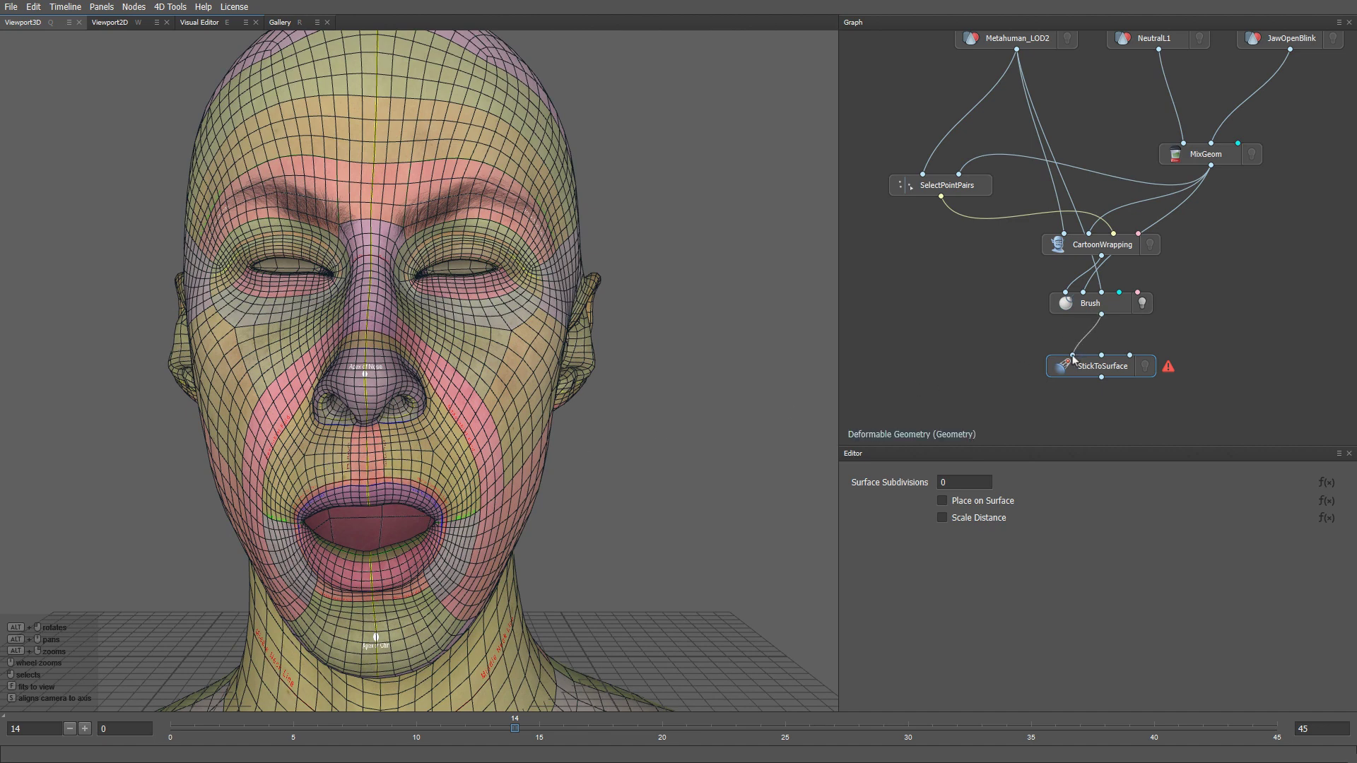
pyautogui.click(1251, 154)
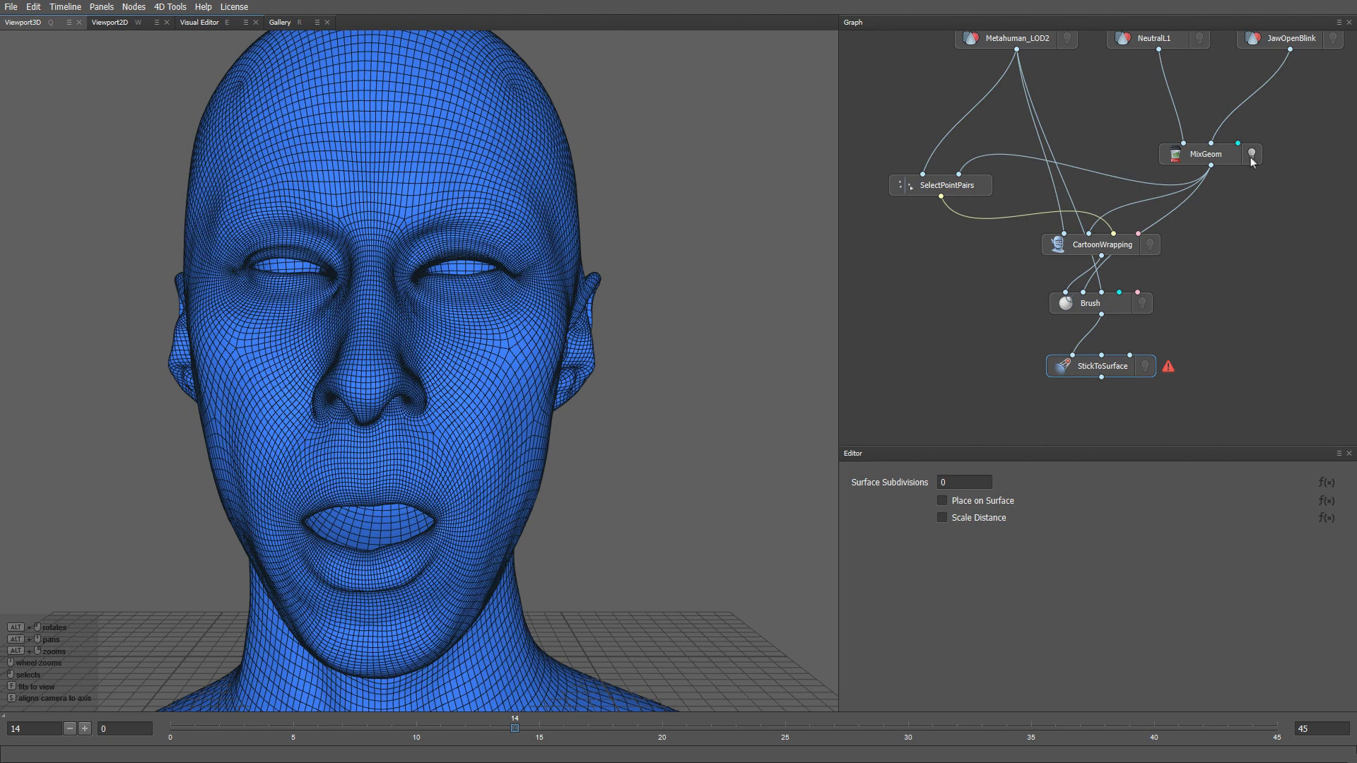
pyautogui.moveTo(1209, 169); pyautogui.dragTo(1100, 355)
pyautogui.moveTo(1263, 219); pyautogui.dragTo(1080, 330, button='middle')
pyautogui.click(1281, 149)
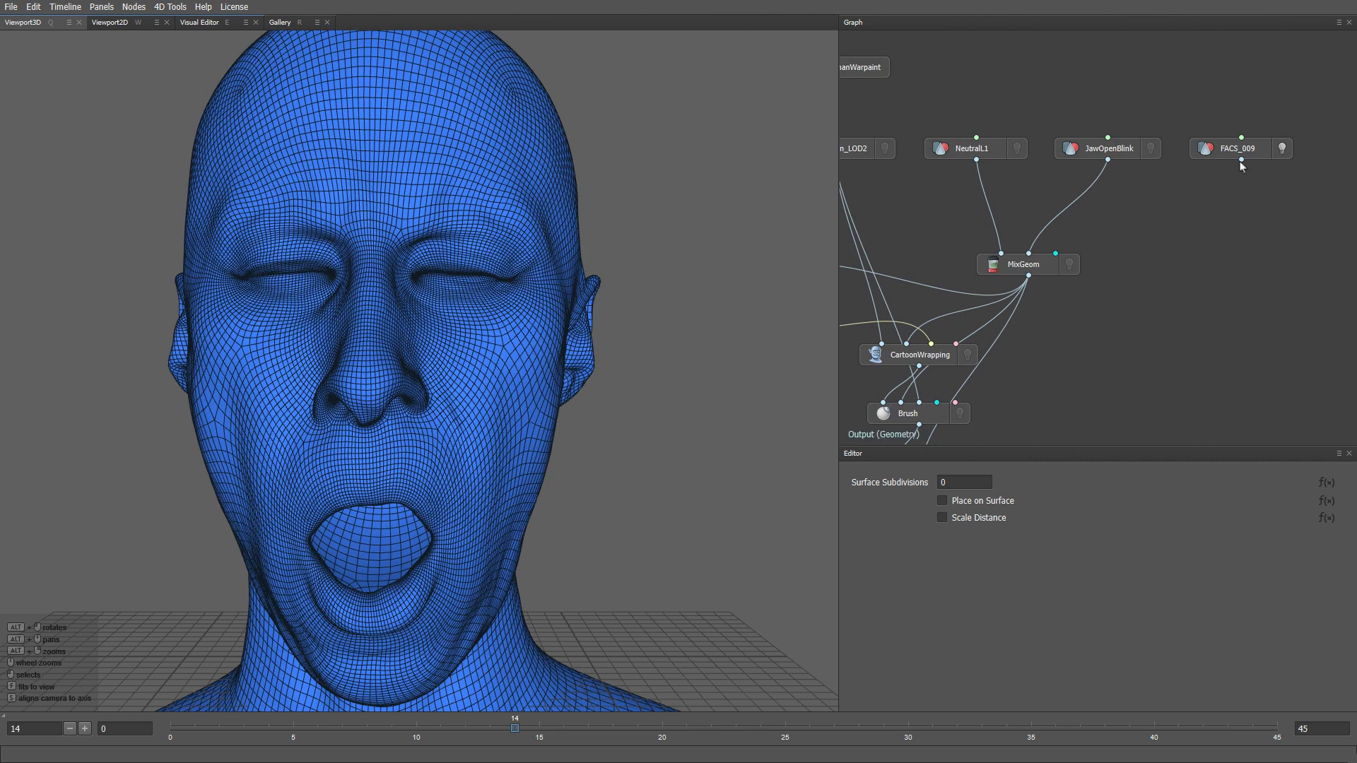
pyautogui.moveTo(1241, 161); pyautogui.dragTo(1076, 358)
pyautogui.click(1084, 355)
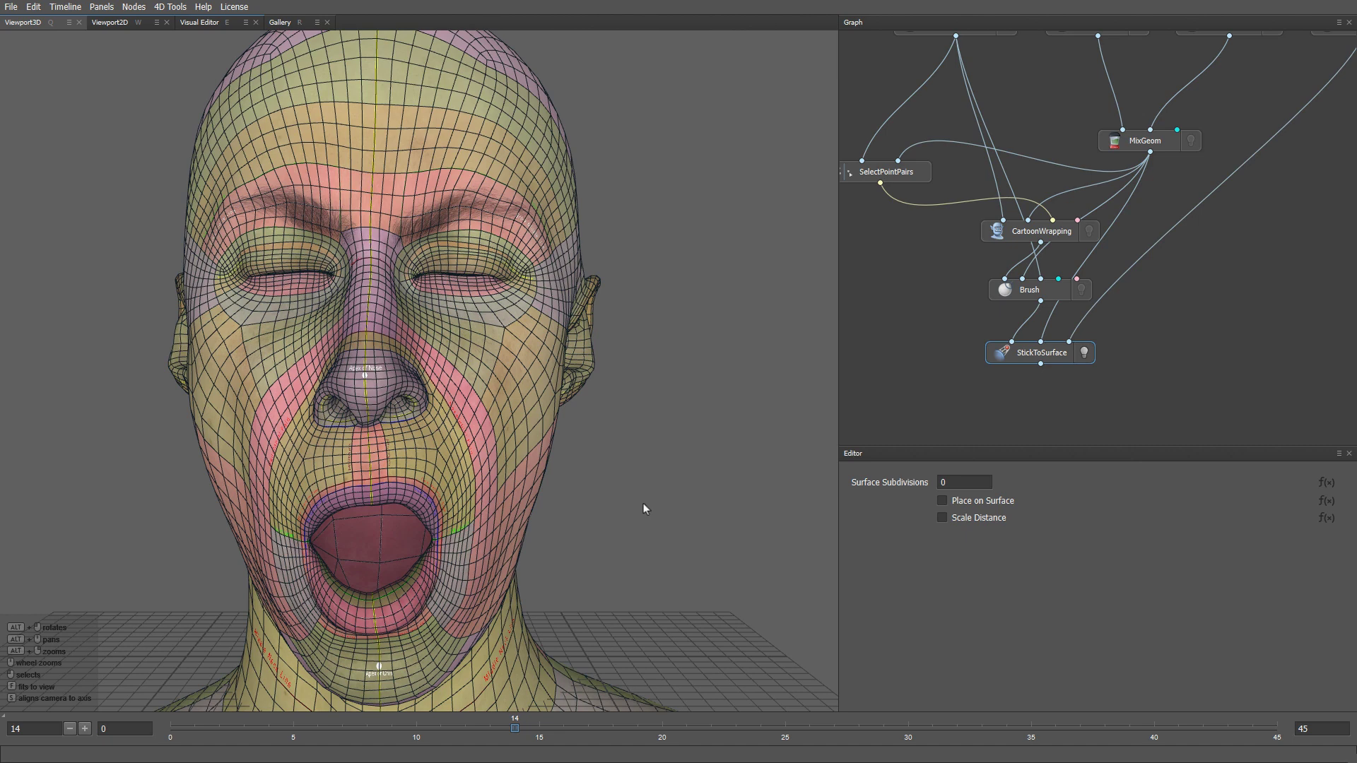
# - Check the transferred expressions across the timeline up to frame 40, and return to frame 0
pyautogui.moveTo(538, 732); pyautogui.dragTo(1153, 725)
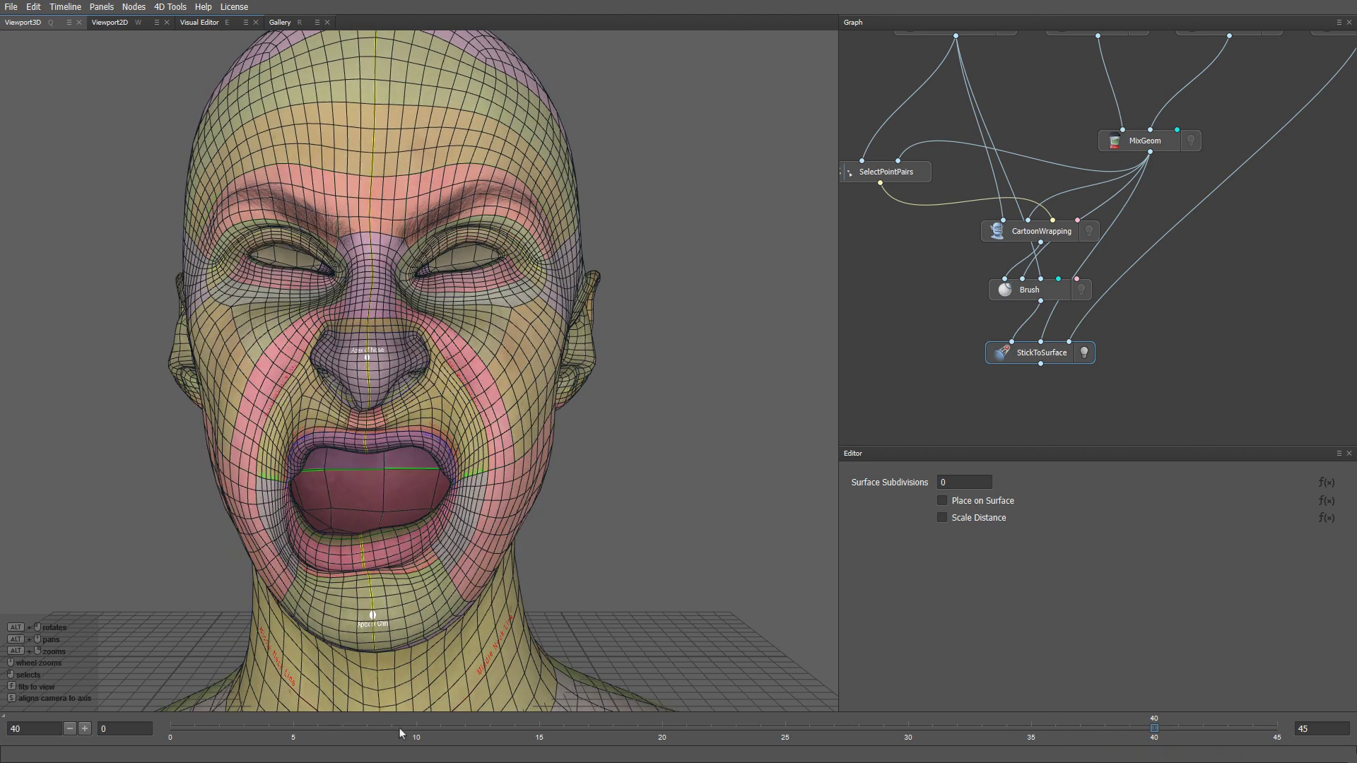
pyautogui.moveTo(400, 734); pyautogui.dragTo(314, 729)
pyautogui.click(294, 728)
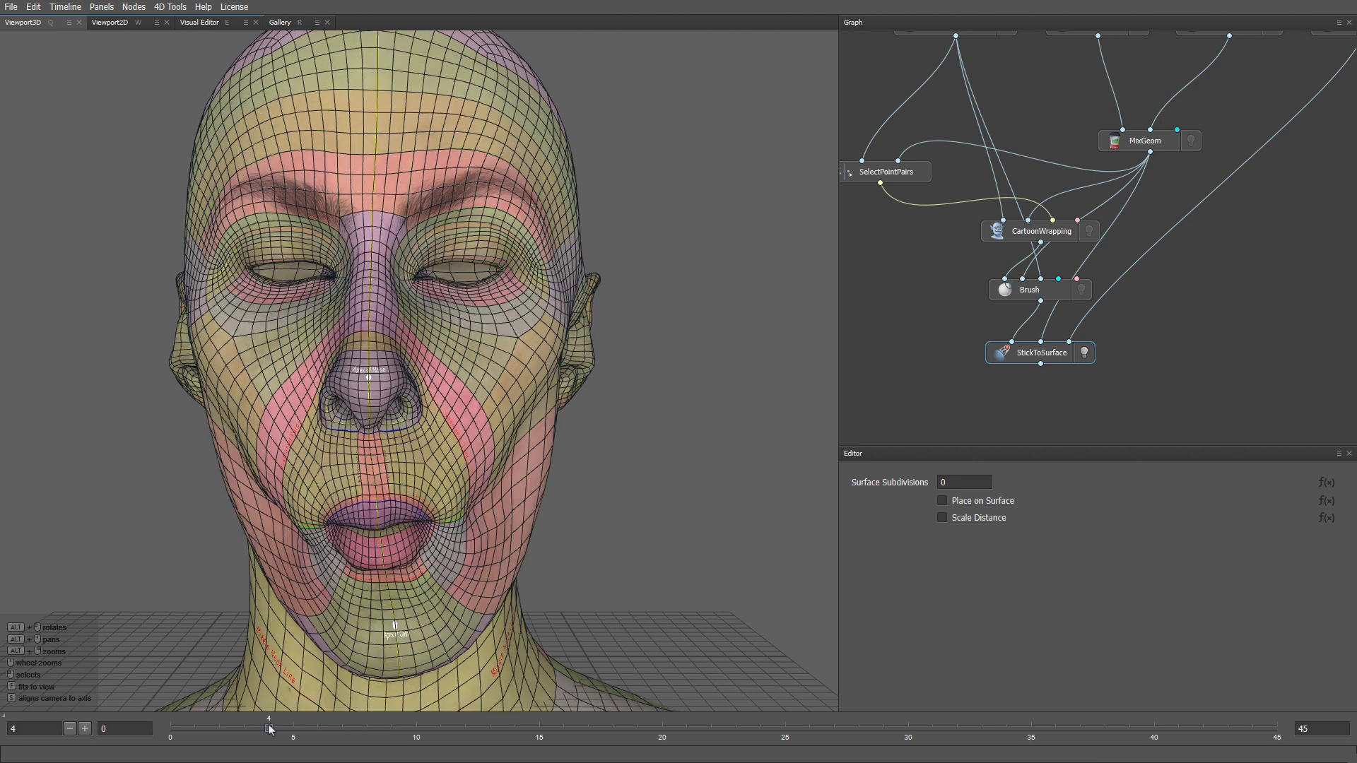
pyautogui.click(250, 730)
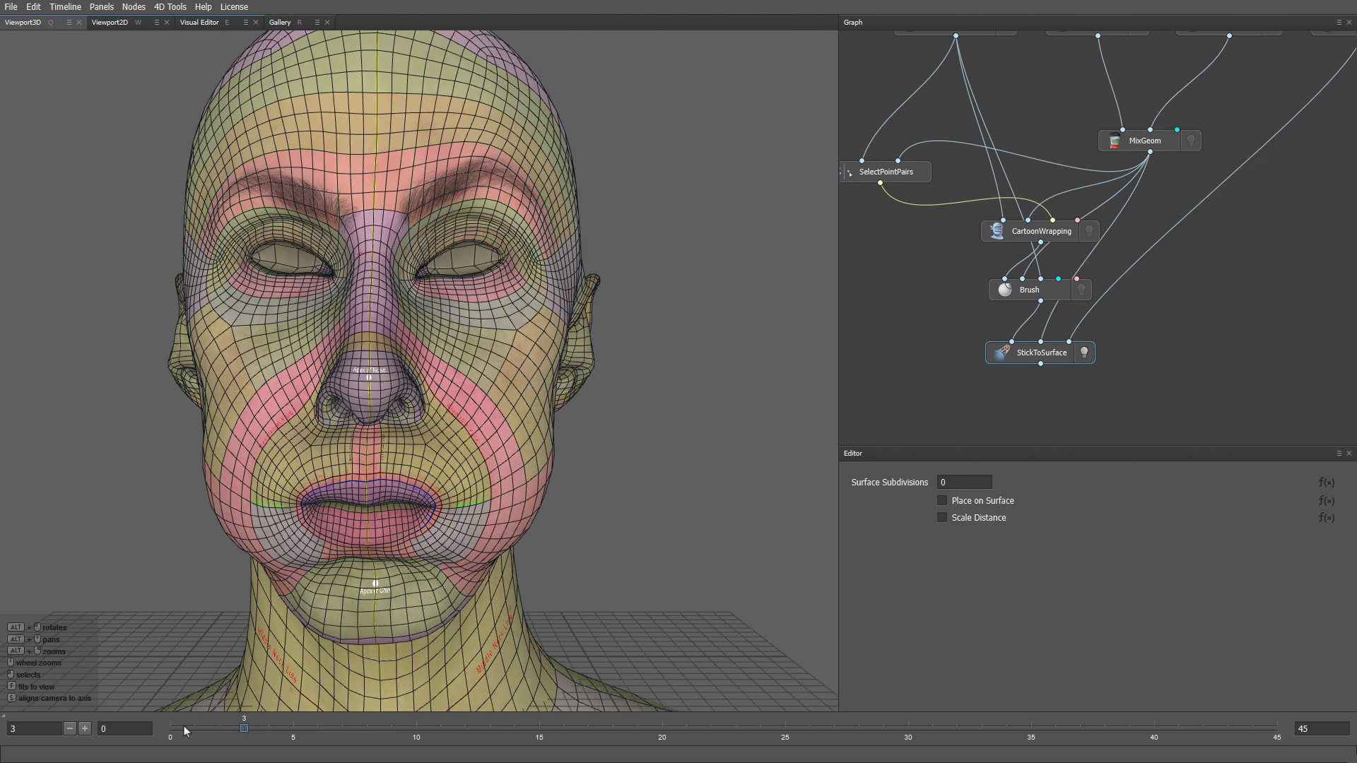
pyautogui.click(170, 728)
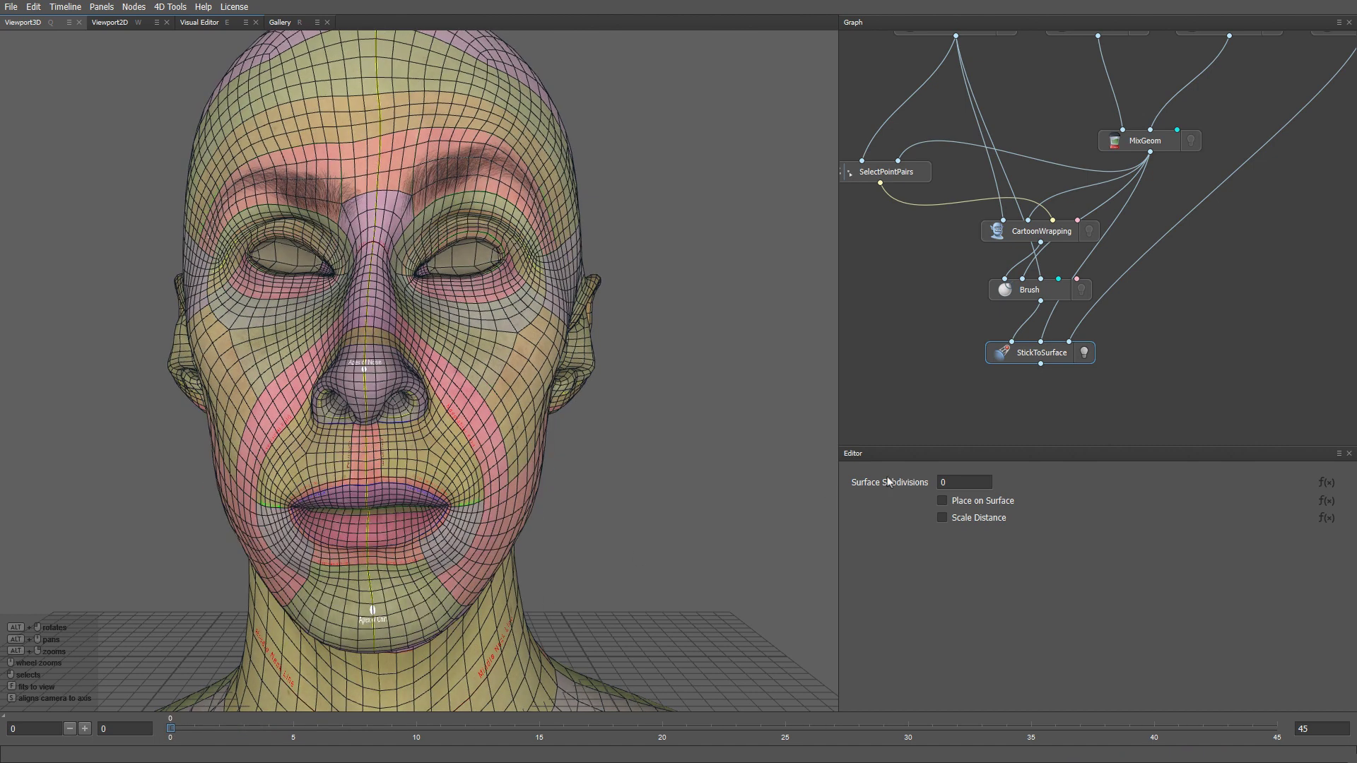
# - Add a SaveGeom node below StickToSurface and connect the StickToSurface output to its input
pyautogui.scroll(-2, 1102, 396)
pyautogui.press('Tab')
pyautogui.write('save')
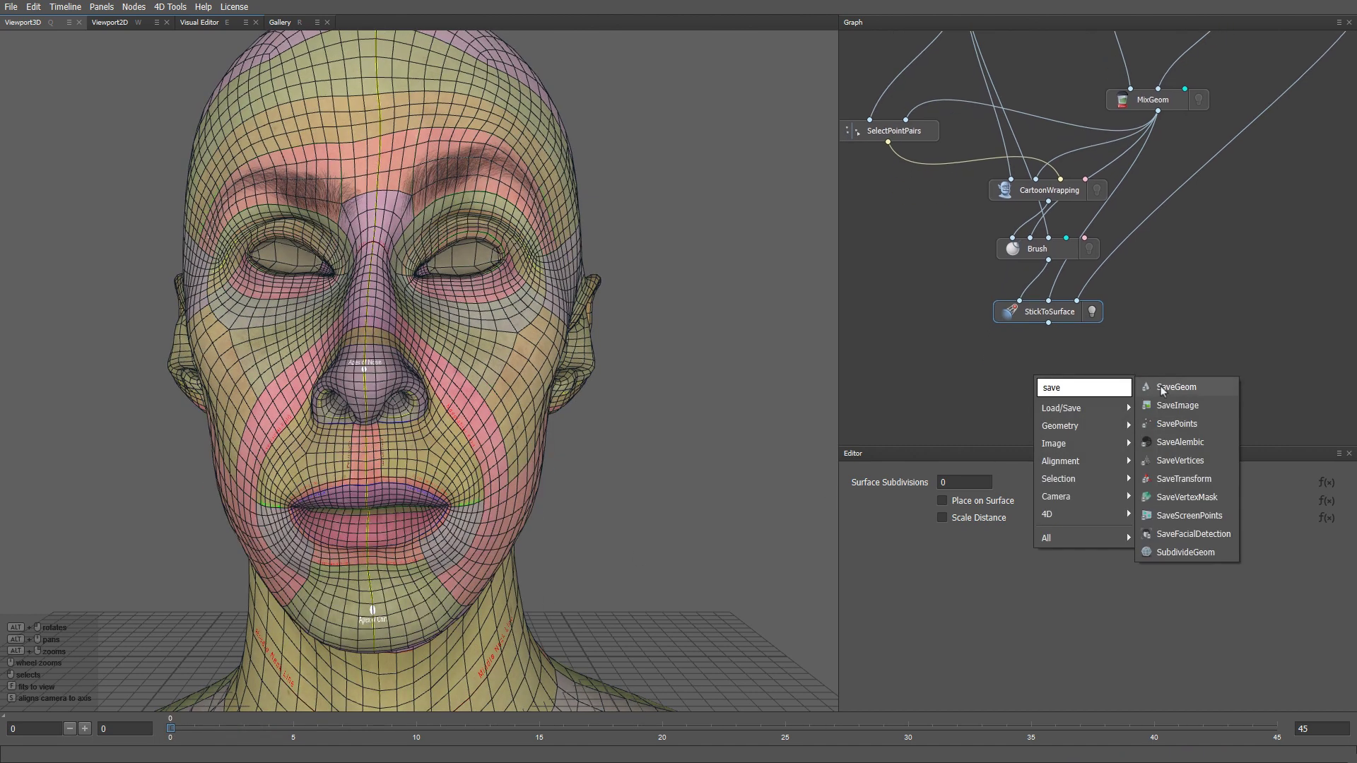
pyautogui.click(1162, 389)
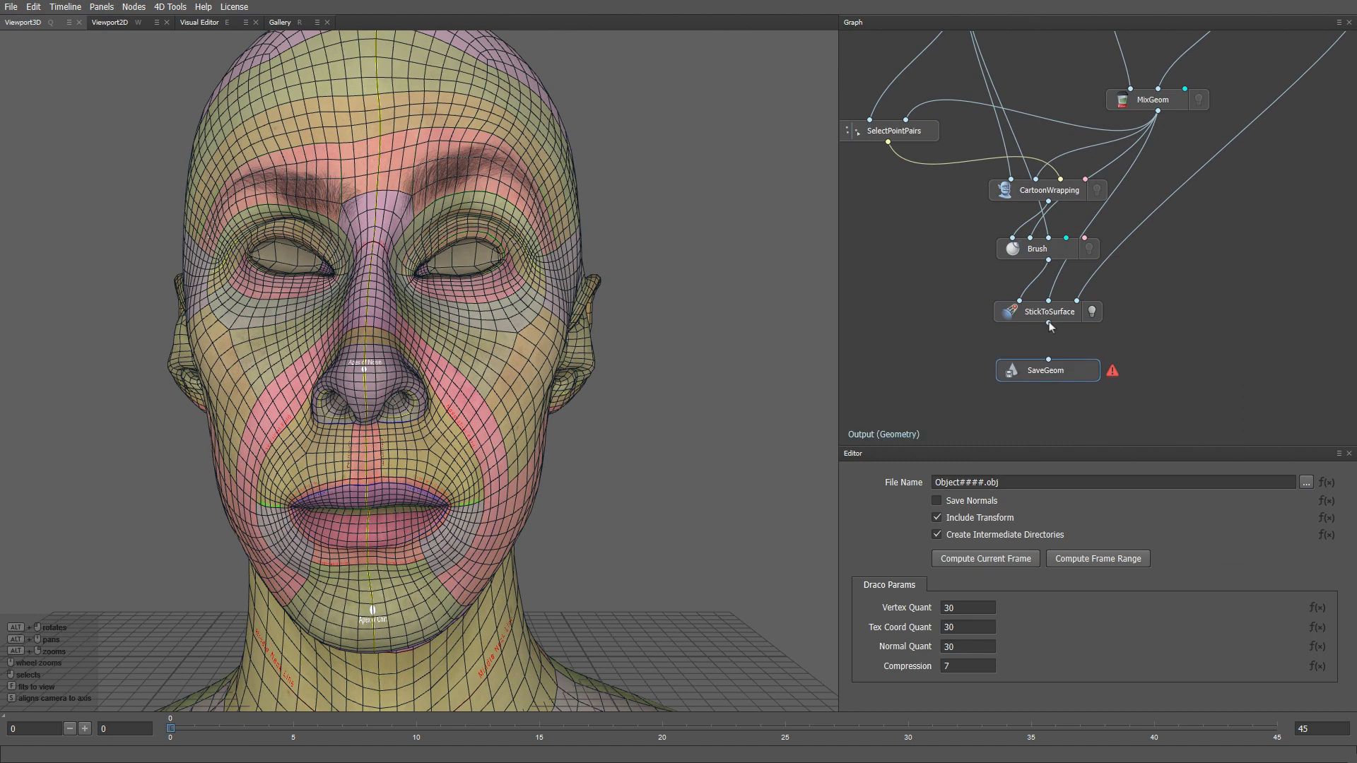
pyautogui.moveTo(1049, 324); pyautogui.dragTo(1047, 358)
# - Copy the whole Python file name expression from the FACS_009 node
pyautogui.moveTo(1216, 230); pyautogui.dragTo(1095, 393, button='middle')
pyautogui.click(1247, 146)
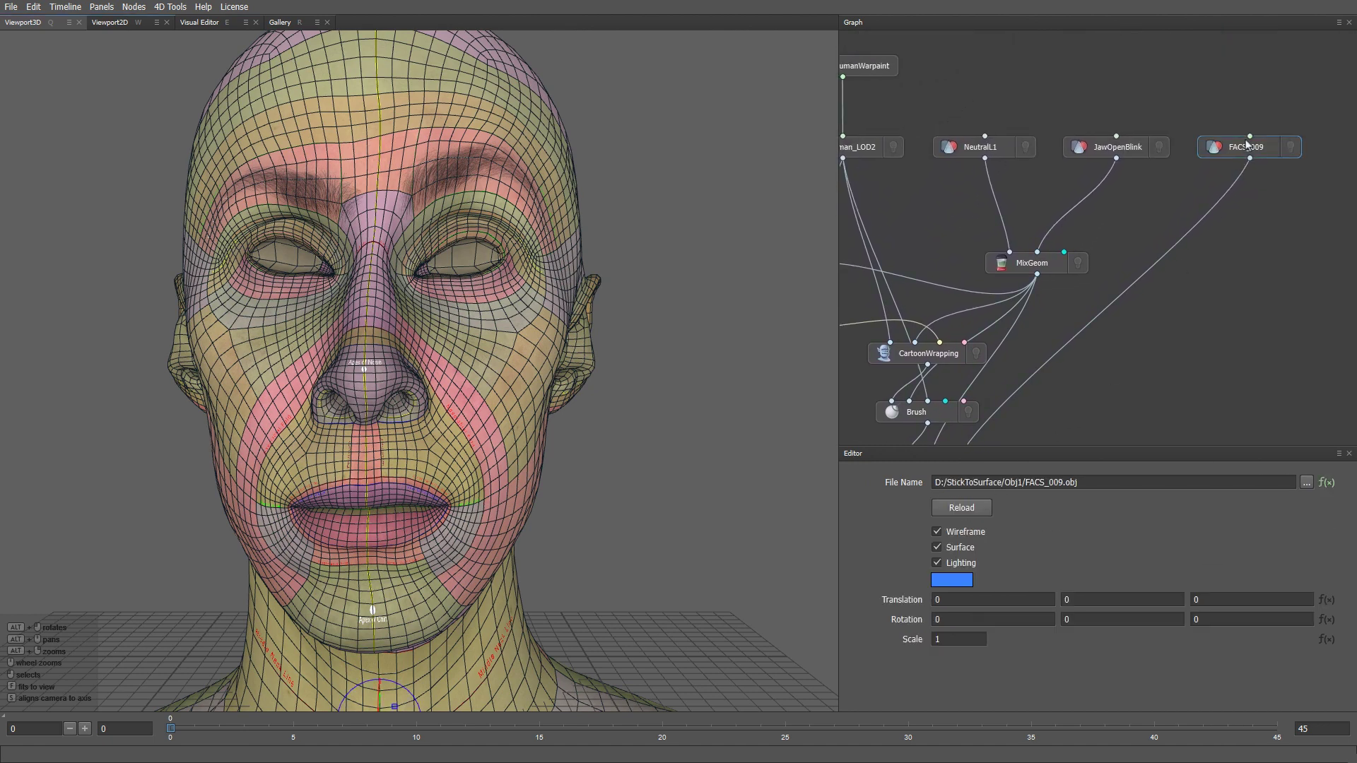
pyautogui.click(1327, 483)
pyautogui.hotkey('ctrl', 'a')
pyautogui.click(878, 159)
# - Give SaveGeom's file name the copied expression, with the folder set to D:/StickToSurface/Obj1_MetaHumanTopology/
pyautogui.moveTo(978, 323); pyautogui.dragTo(1133, 176, button='middle')
pyautogui.click(1019, 389)
pyautogui.click(1327, 483)
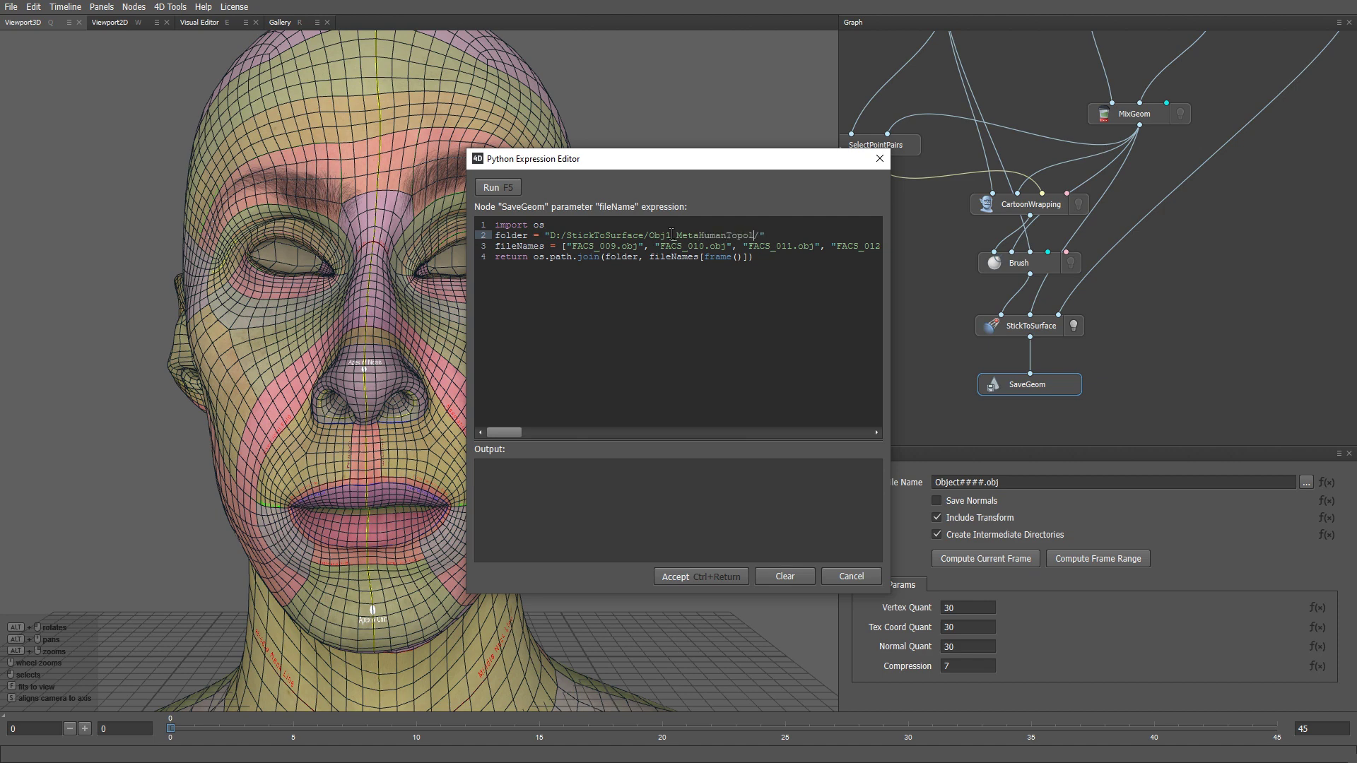
pyautogui.click(697, 574)
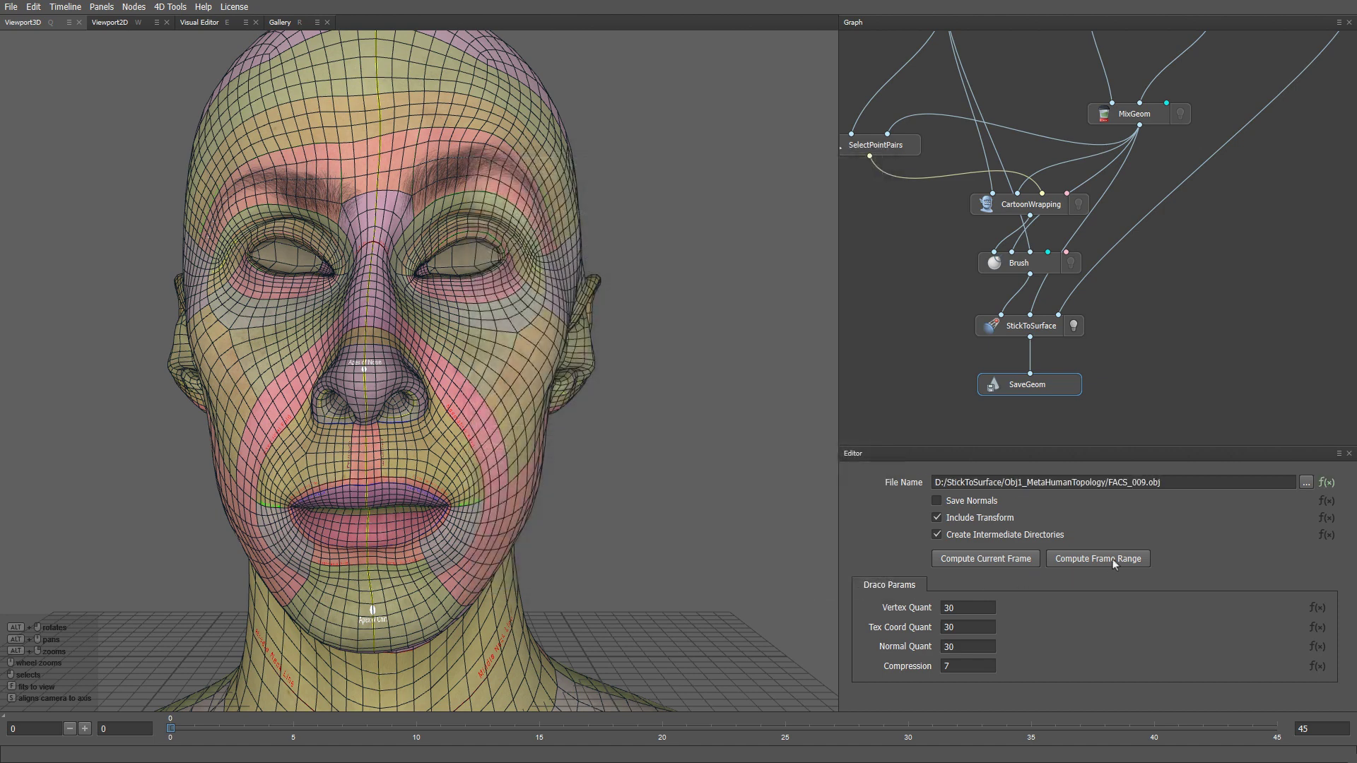
# - Open the frame range computation for the SaveGeom node
pyautogui.click(1114, 558)
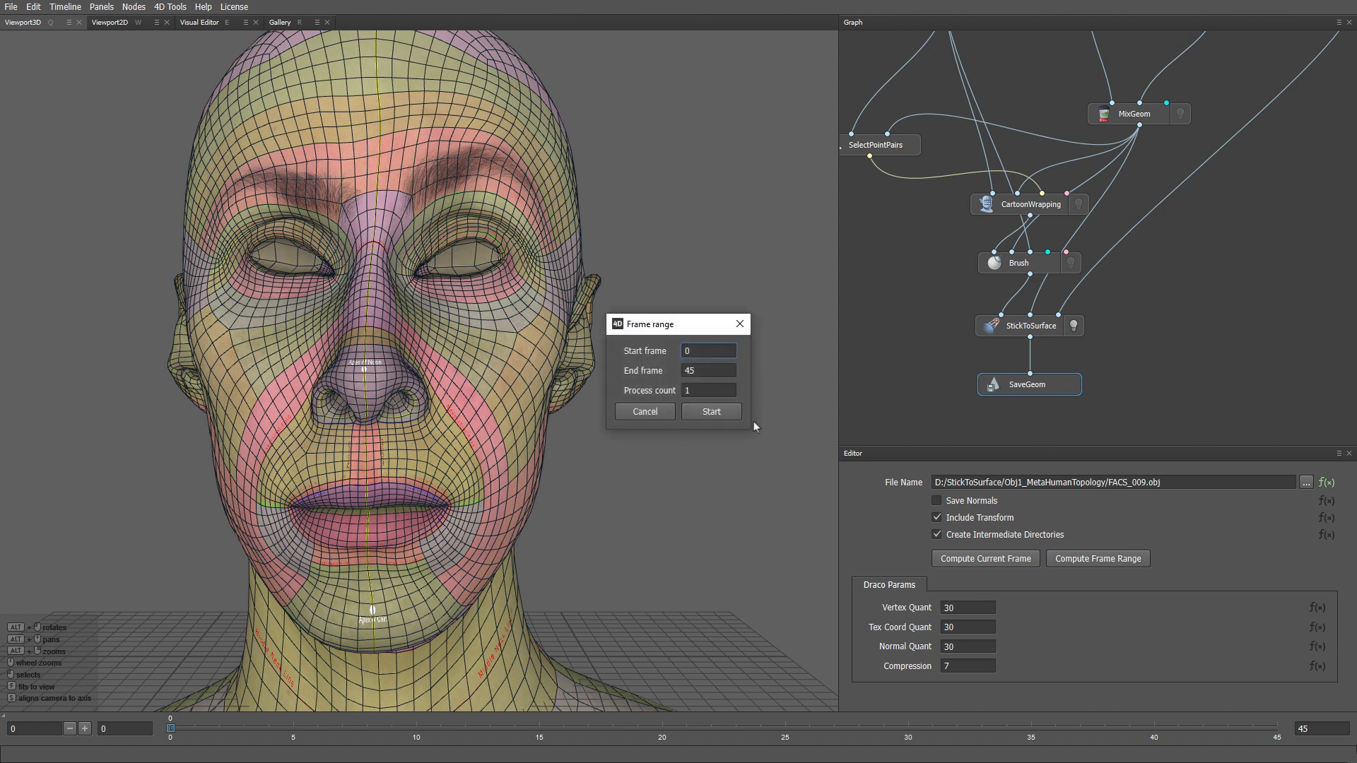